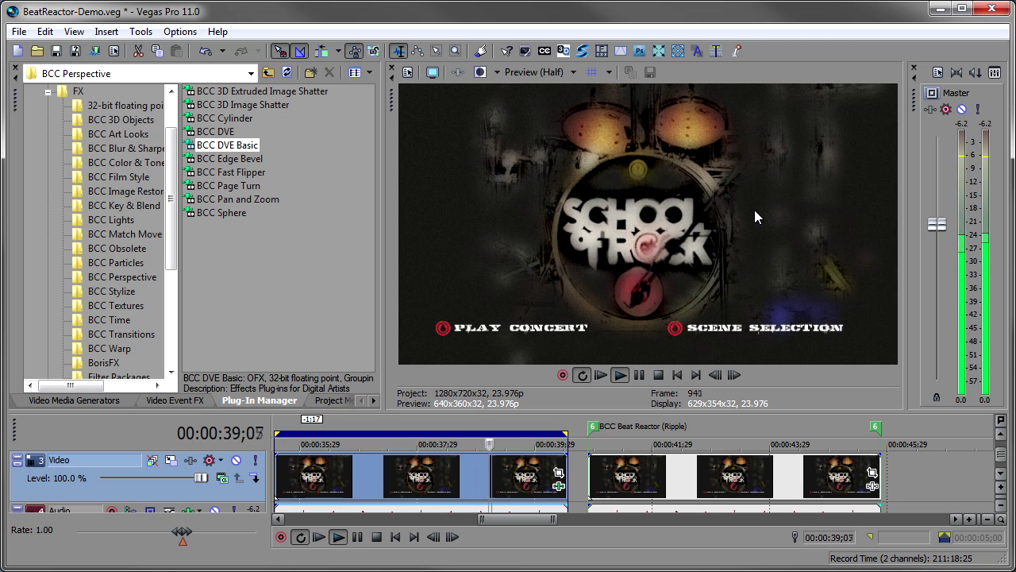
Step: Set the loop region to the clip under the BCC Beat Reactor (Ripple) marker and preview it
{"action": "key", "text": "Return"}
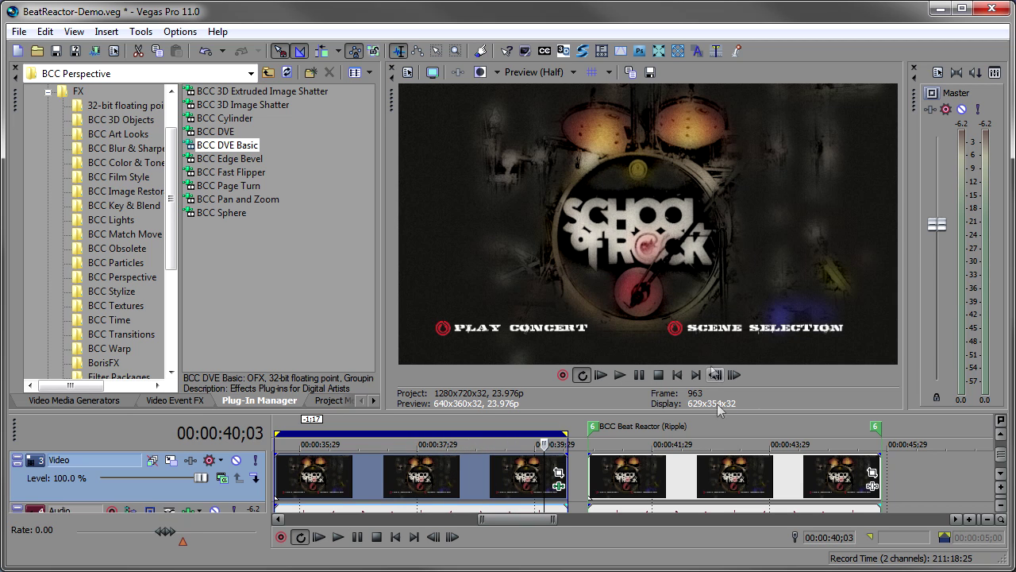
{"action": "double_click", "coordinate": [689, 489]}
{"action": "key", "text": "space"}
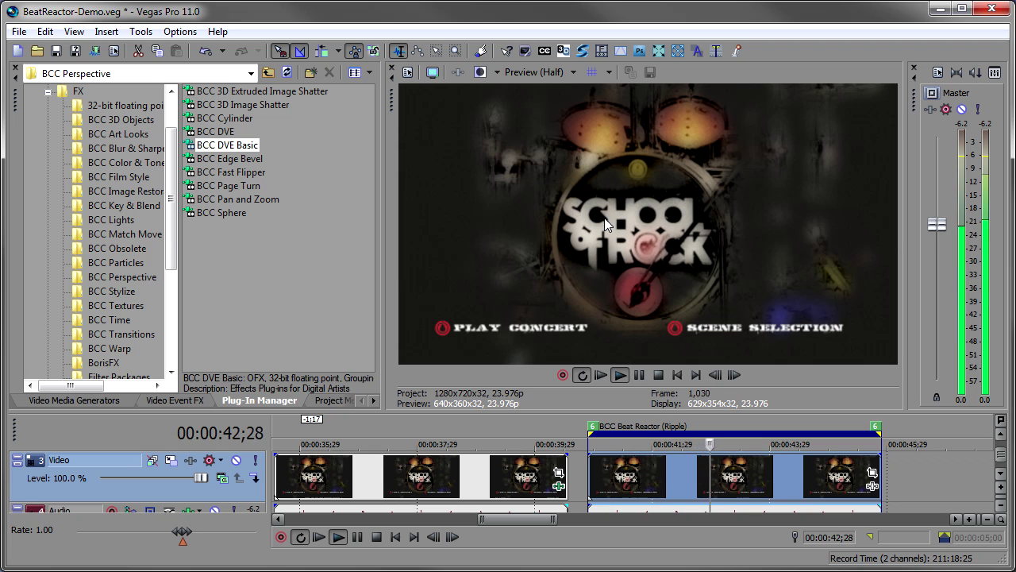
{"action": "key", "text": "Return"}
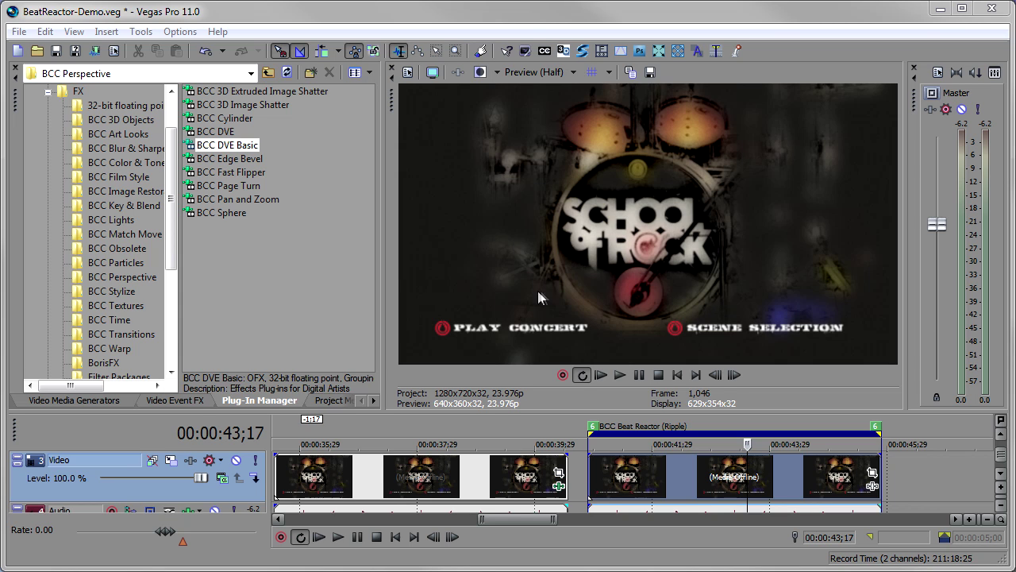
Step: Apply the BCC Ripple effect from BCC Warp to the clip in the Beat Reactor (Ripple) region and play it back
{"action": "left_click", "coordinate": [119, 348]}
{"action": "left_click", "coordinate": [223, 133]}
{"action": "left_click_drag", "start_coordinate": [223, 133], "coordinate": [655, 473]}
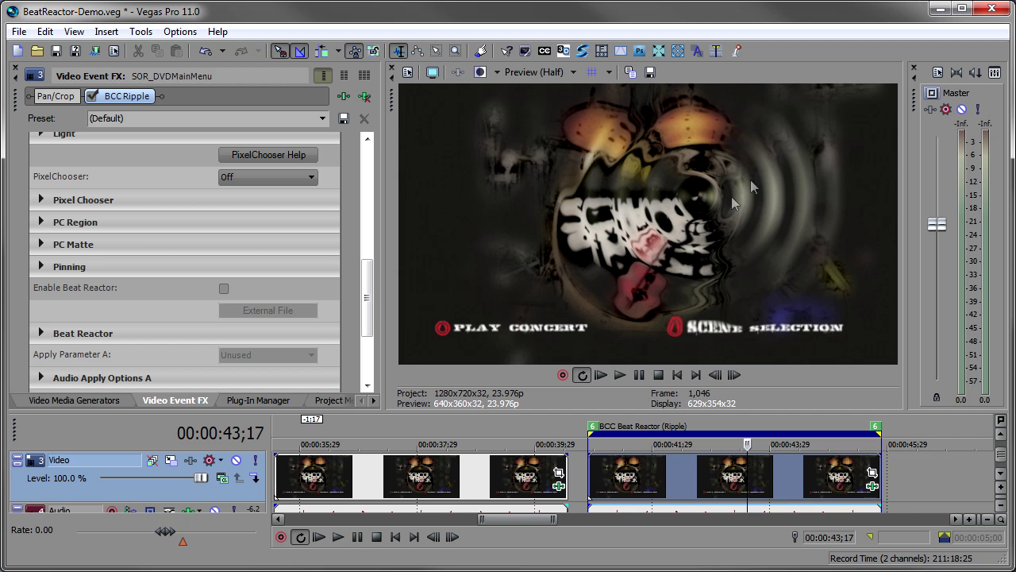
{"action": "left_click", "coordinate": [670, 472]}
{"action": "key", "text": "space"}
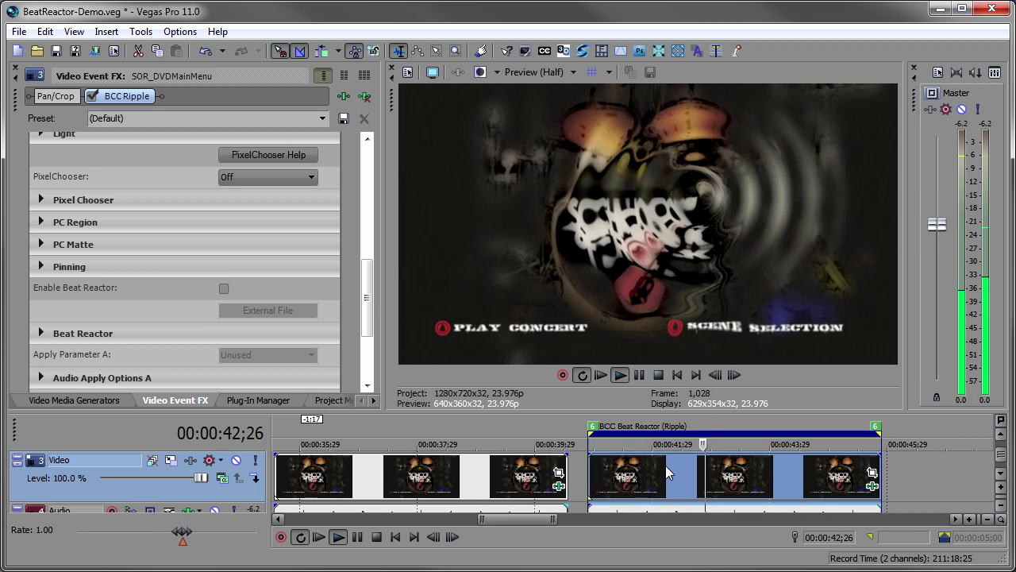
{"action": "key", "text": "Return"}
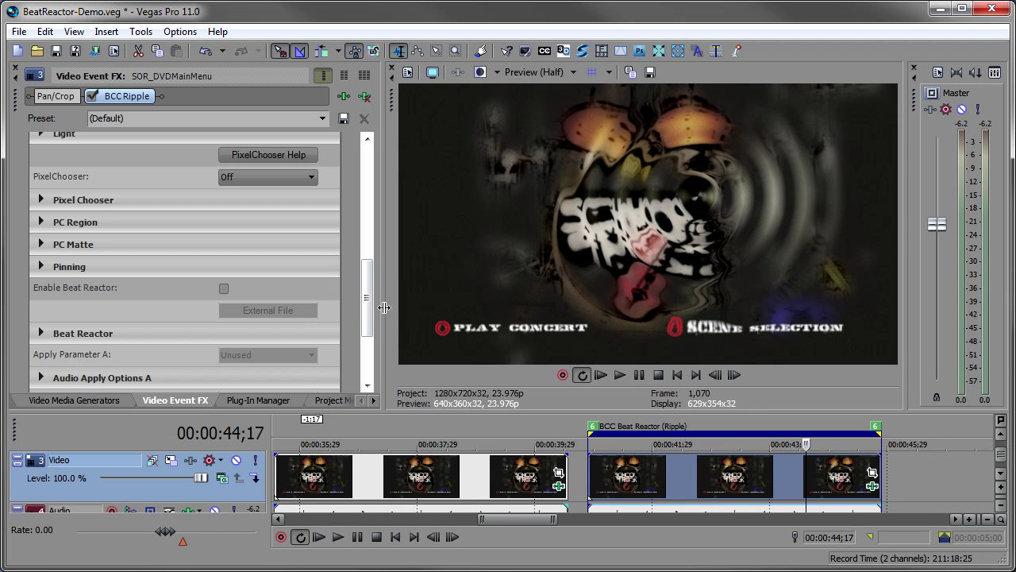
Step: Set the BCC Ripple Center Point to 0.48, 0.45 on the drum logo and its Radius to 442.11
{"action": "left_click_drag", "start_coordinate": [365, 286], "coordinate": [389, 156]}
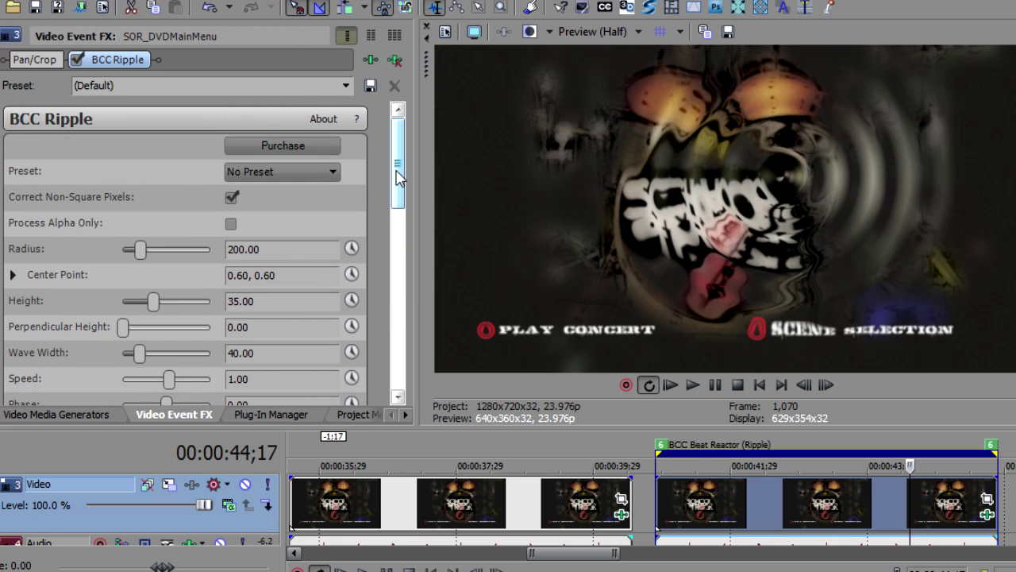
{"action": "left_click", "coordinate": [13, 275]}
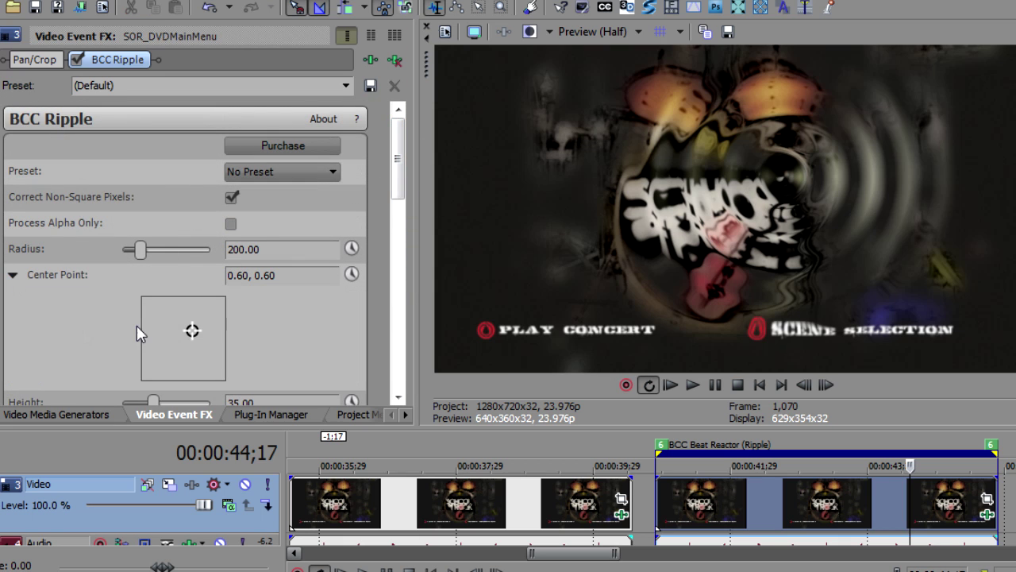
{"action": "left_click_drag", "start_coordinate": [192, 335], "coordinate": [181, 344]}
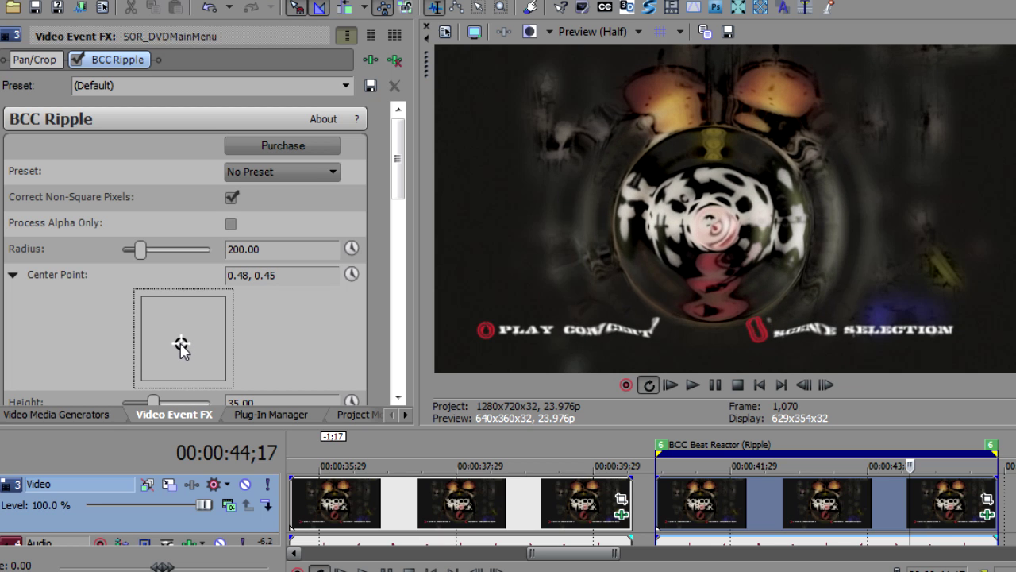
{"action": "left_click_drag", "start_coordinate": [397, 159], "coordinate": [397, 189]}
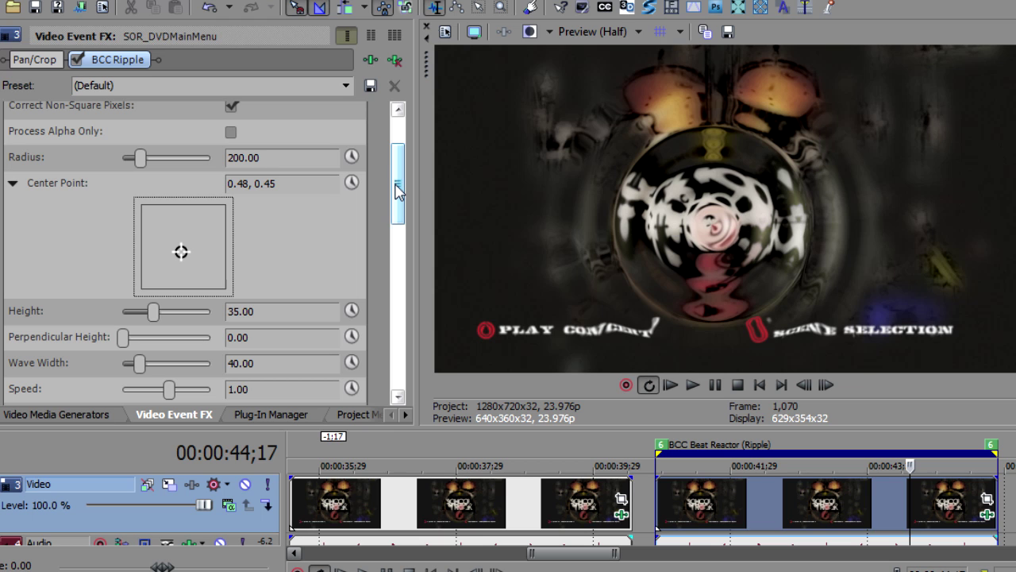
{"action": "left_click_drag", "start_coordinate": [140, 158], "coordinate": [162, 158]}
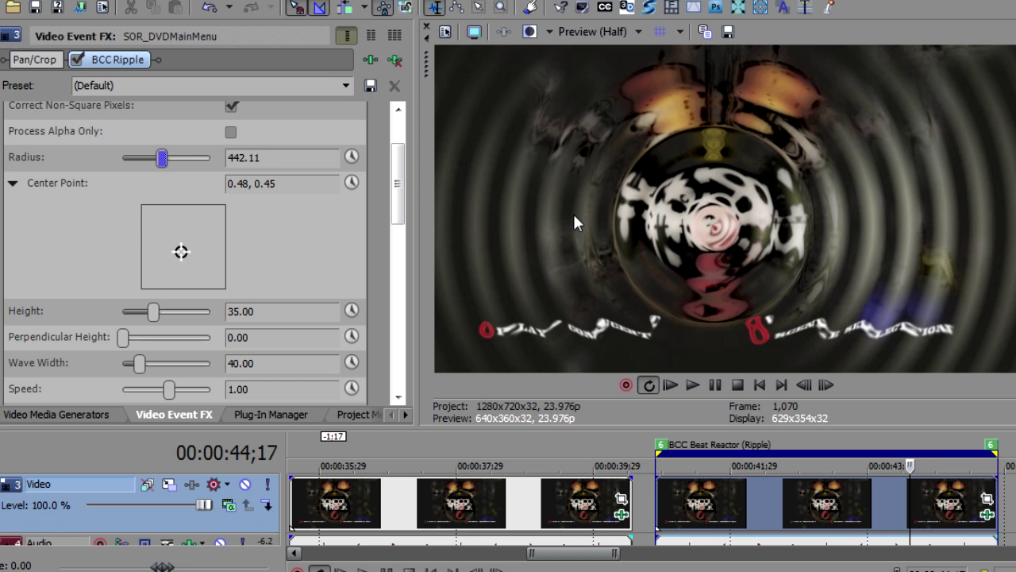
Step: Play back the looped clip to check the ripple's motion from the drum's center
{"action": "left_click_drag", "start_coordinate": [397, 189], "coordinate": [392, 219]}
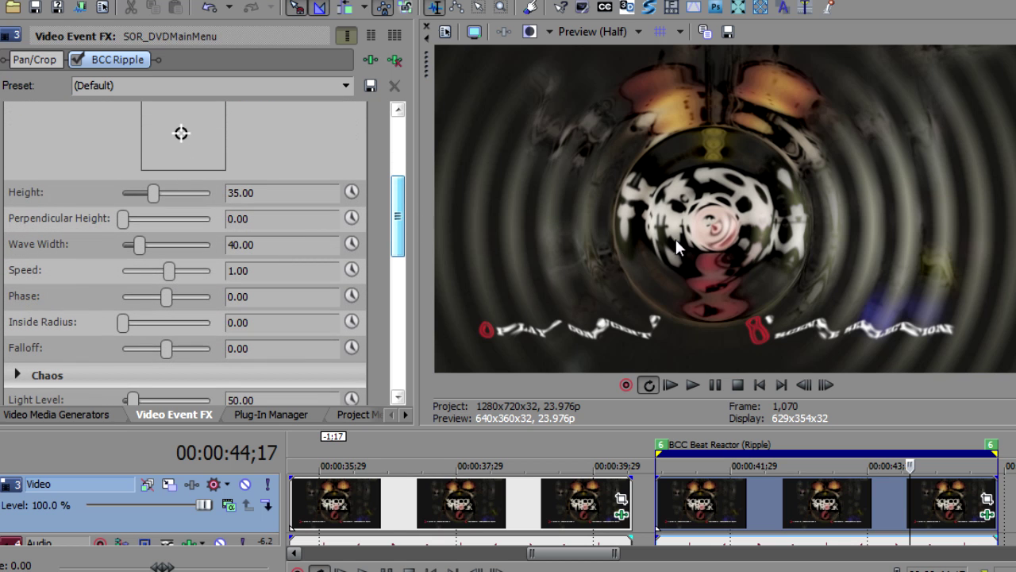
{"action": "left_click", "coordinate": [738, 496]}
{"action": "key", "text": "space"}
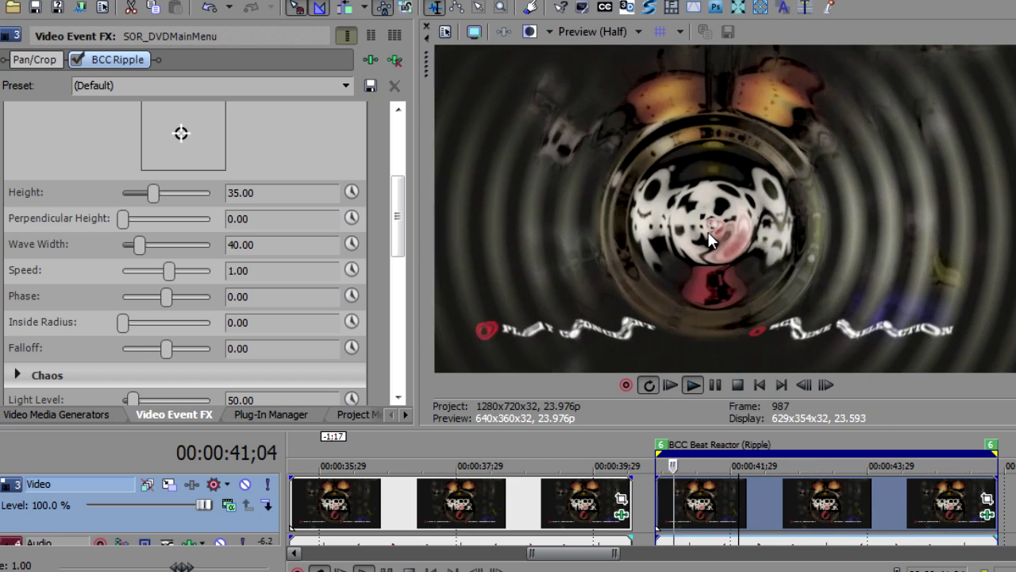
{"action": "key", "text": "space"}
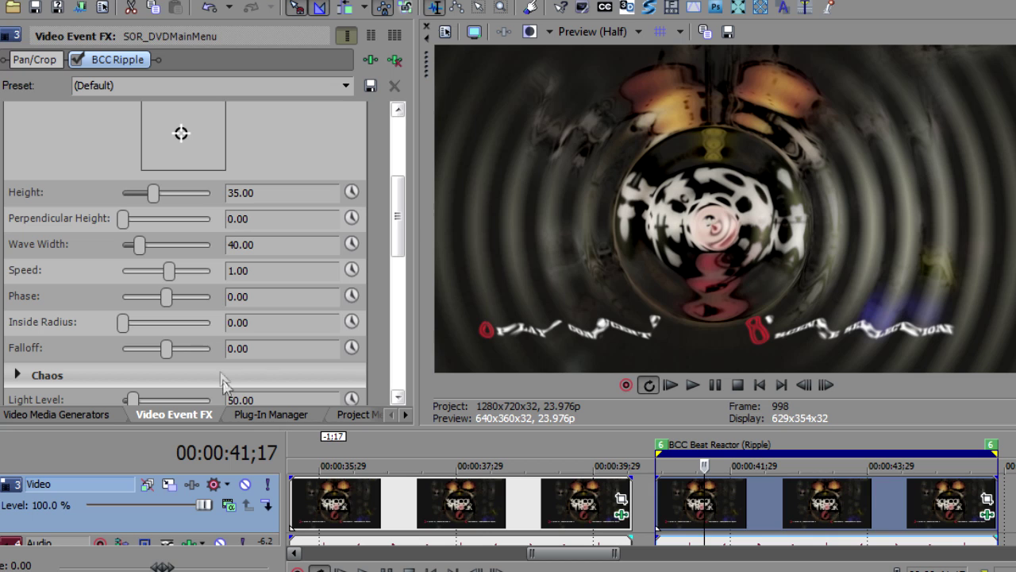
Step: Set the ripple's Inside Radius to 47.37 and preview the clip
{"action": "left_click_drag", "start_coordinate": [125, 332], "coordinate": [132, 333]}
{"action": "key", "text": "space"}
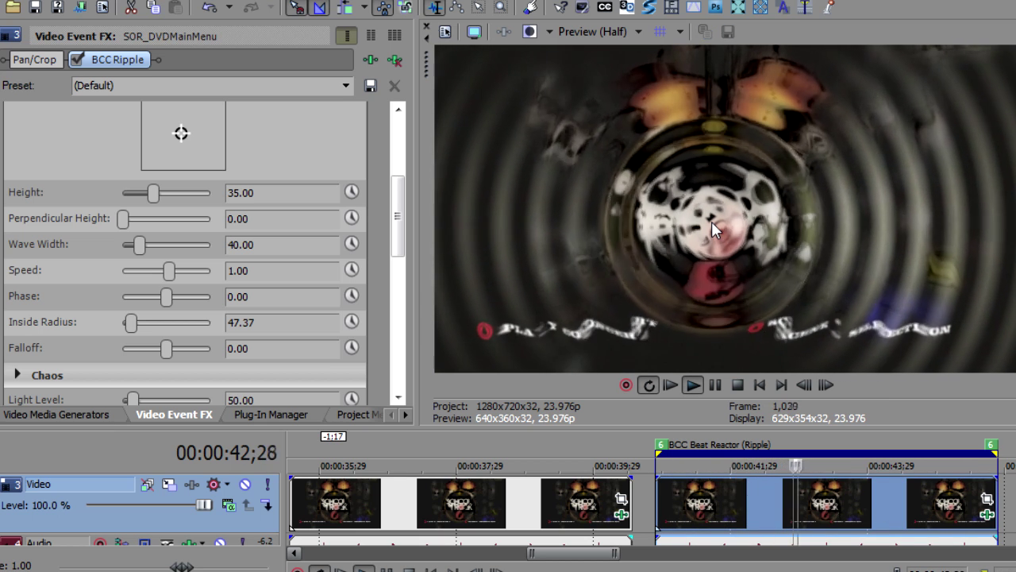
{"action": "key", "text": "Return"}
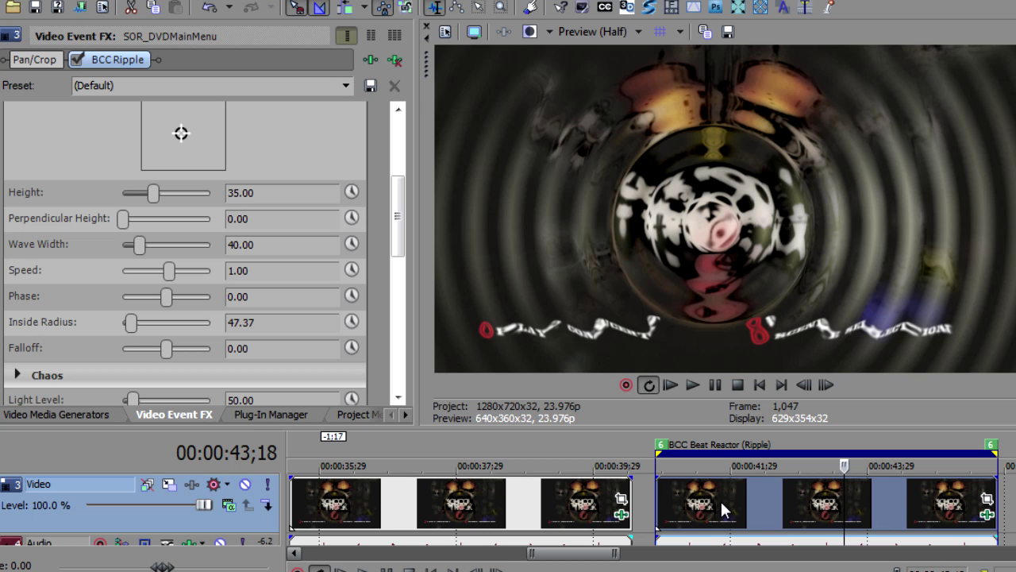
Step: Try ripple Phase values of -341.05 and 416.84, resetting the Phase to 0 after each
{"action": "left_click", "coordinate": [164, 296]}
{"action": "left_click_drag", "start_coordinate": [165, 296], "coordinate": [143, 297]}
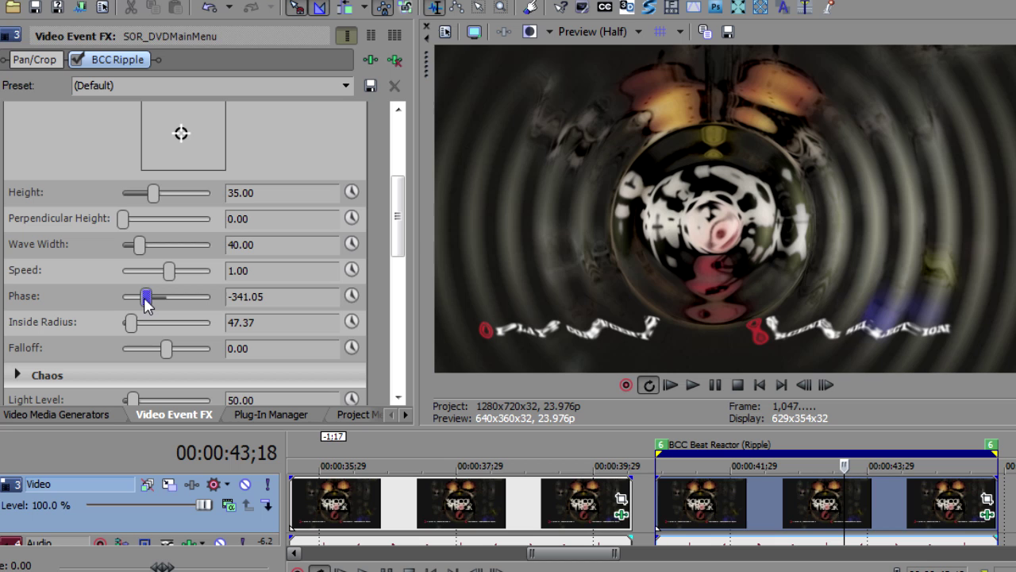
{"action": "double_click", "coordinate": [144, 297]}
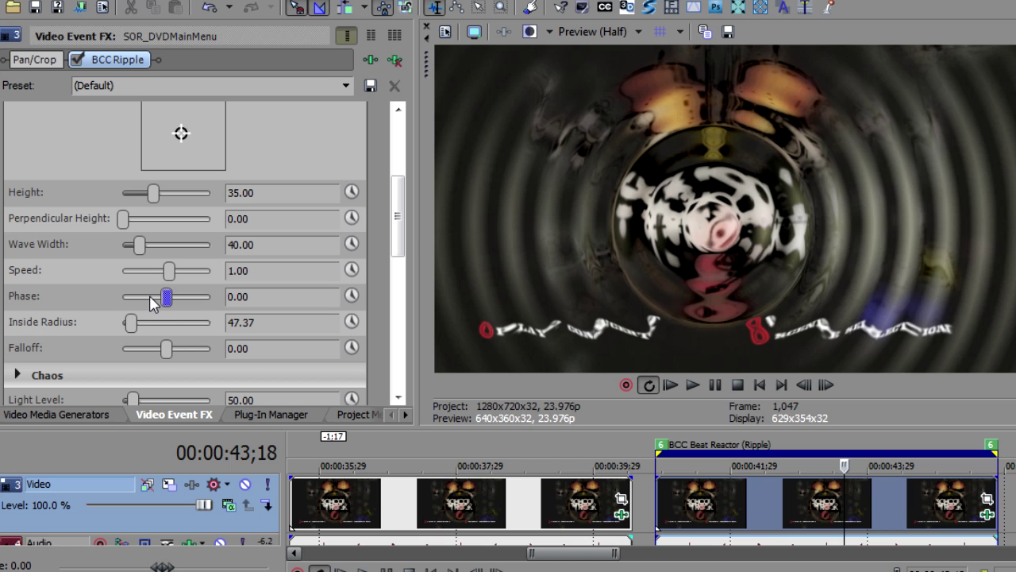
{"action": "left_click_drag", "start_coordinate": [167, 298], "coordinate": [192, 296]}
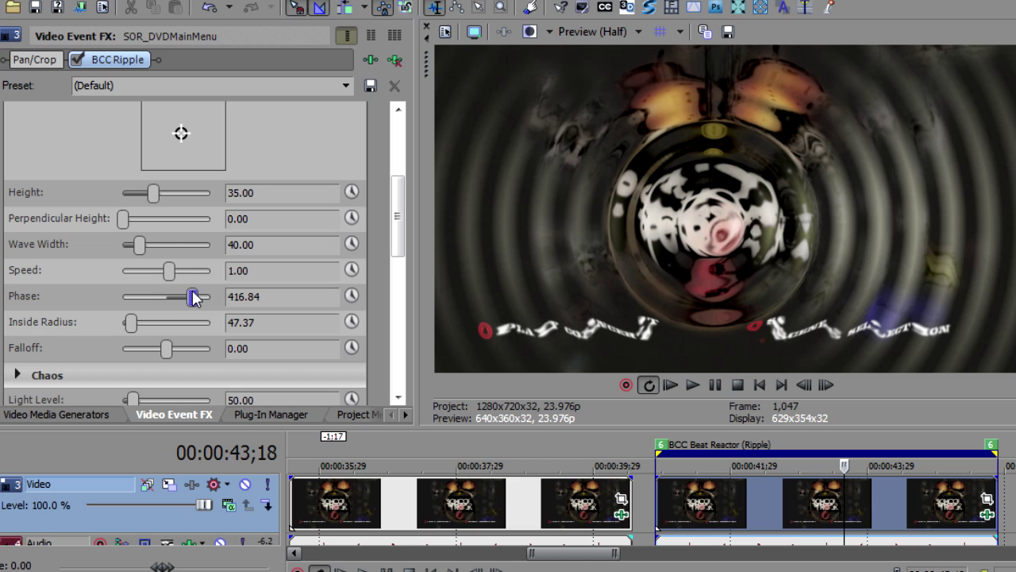
{"action": "double_click", "coordinate": [192, 295]}
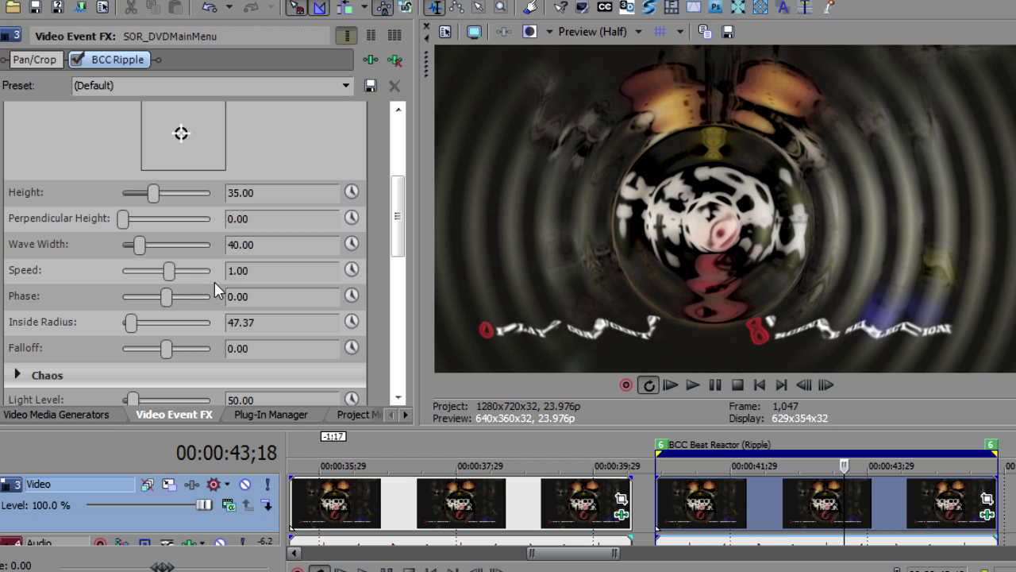
Step: Set the ripple's Speed to 0.53 during playback of the looped clip, and raise its Falloff slightly
{"action": "left_click", "coordinate": [746, 495]}
{"action": "key", "text": "space"}
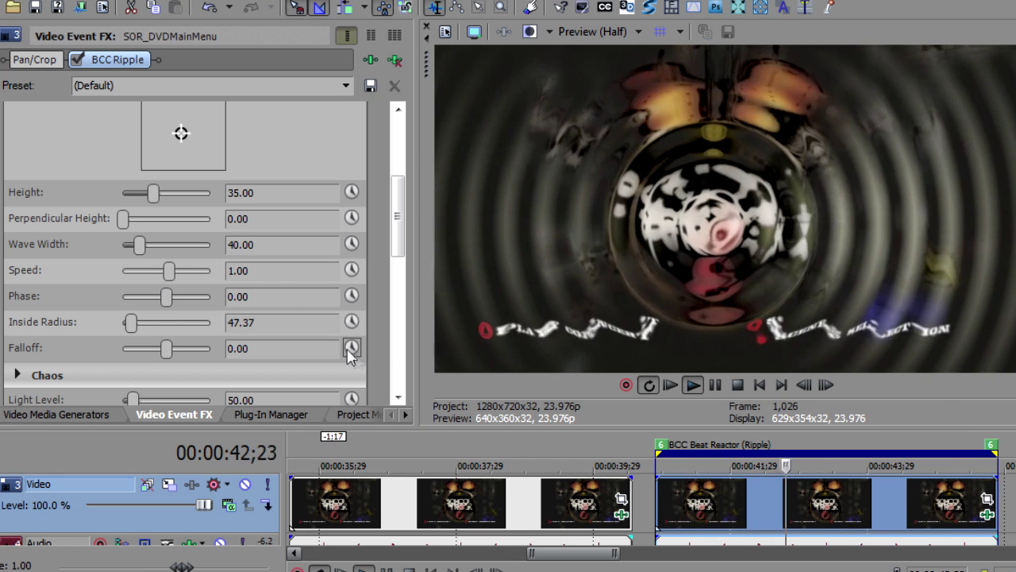
{"action": "left_click_drag", "start_coordinate": [167, 269], "coordinate": [167, 279]}
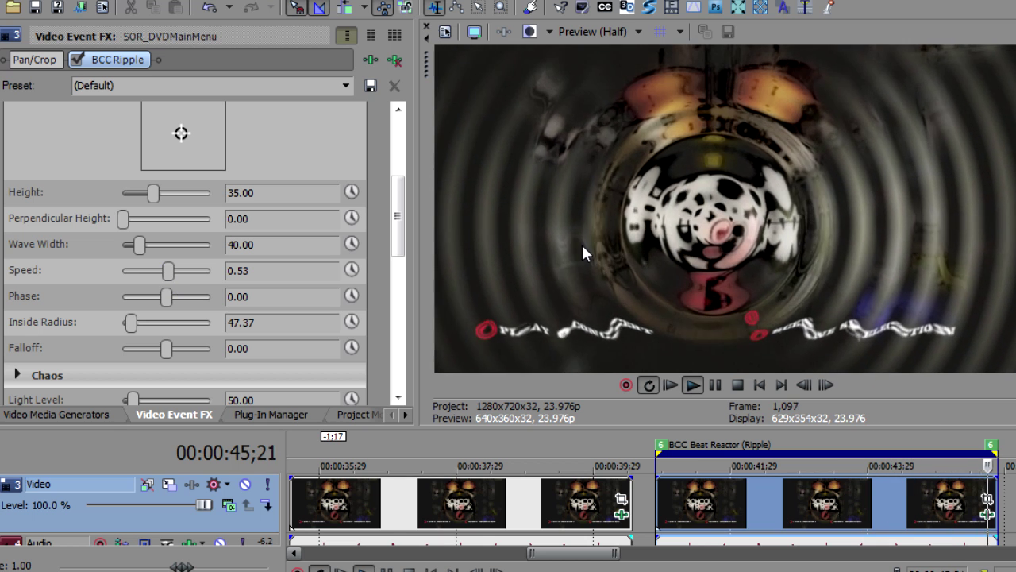
{"action": "left_click", "coordinate": [763, 491]}
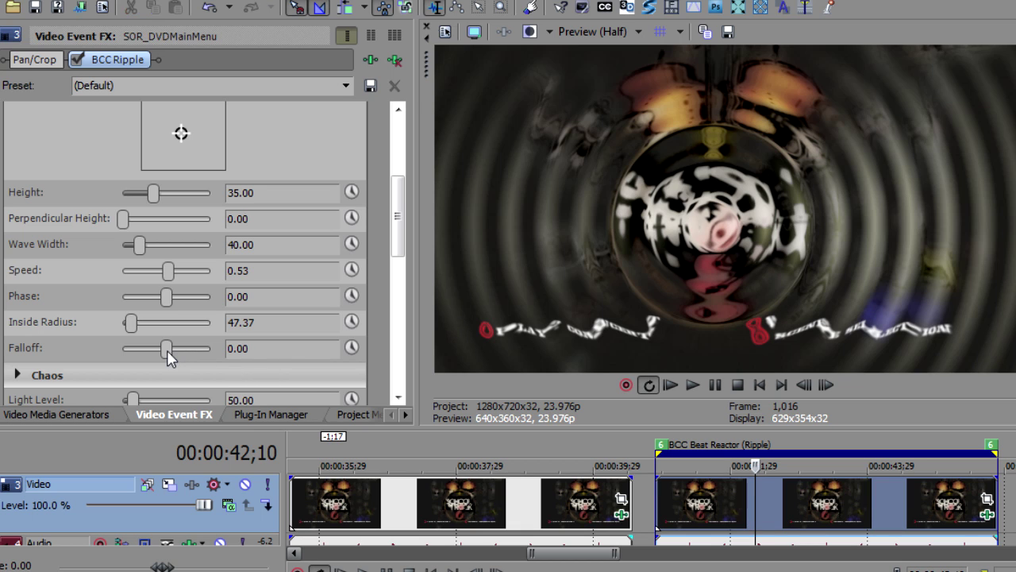
{"action": "left_click_drag", "start_coordinate": [168, 352], "coordinate": [173, 351]}
Step: Enable Beat Reactor for the ripple and load 4-4 Loop 33-08.aif as its external audio file
{"action": "left_click_drag", "start_coordinate": [397, 214], "coordinate": [403, 332]}
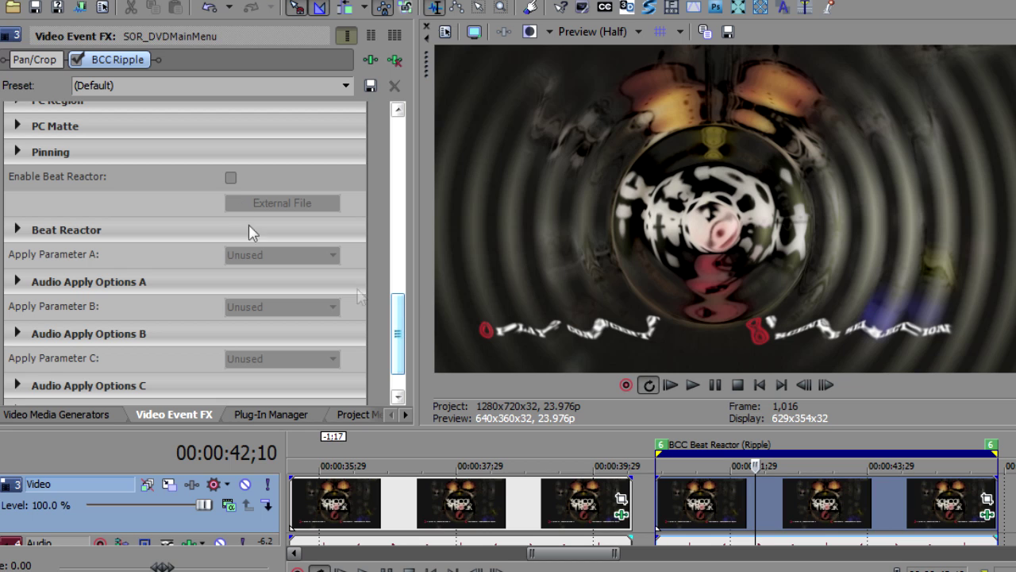
{"action": "left_click", "coordinate": [231, 177]}
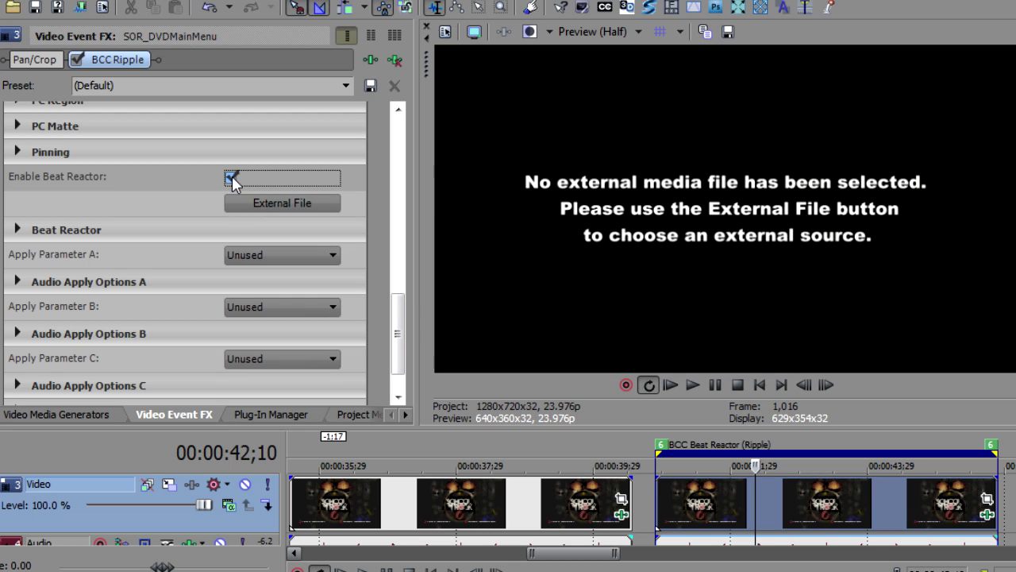
{"action": "left_click", "coordinate": [271, 205]}
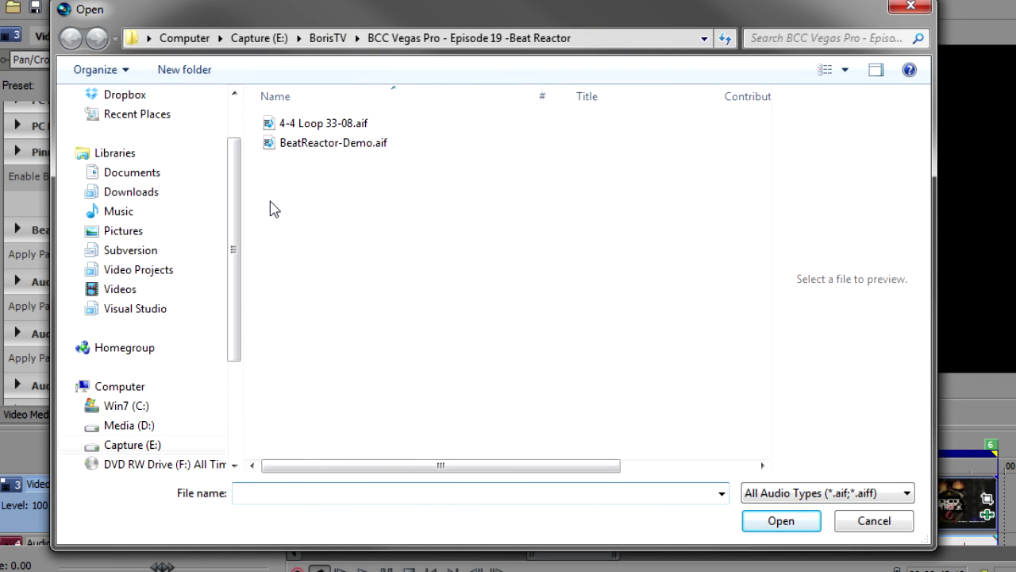
{"action": "left_click", "coordinate": [300, 123]}
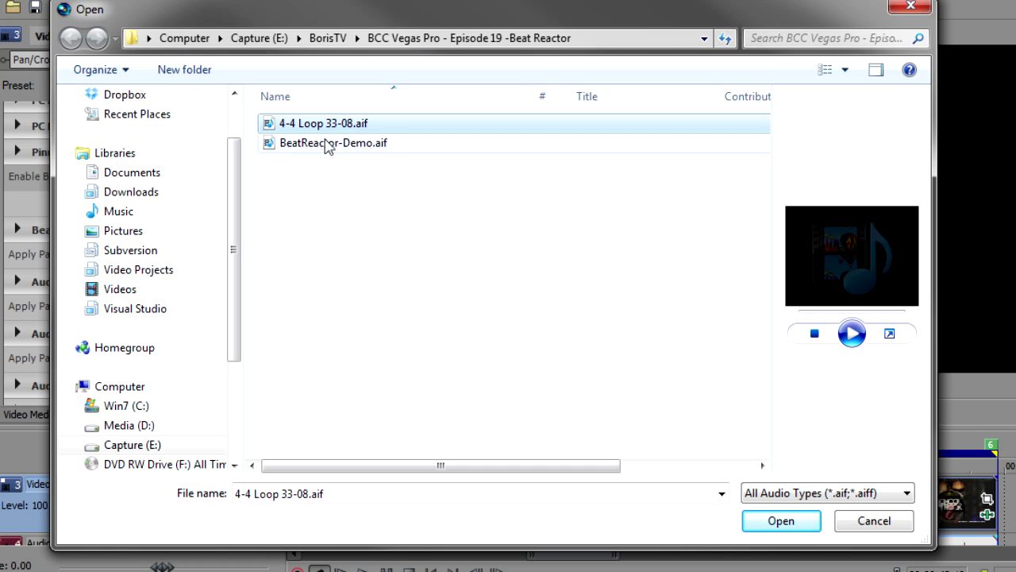
{"action": "left_click", "coordinate": [767, 520]}
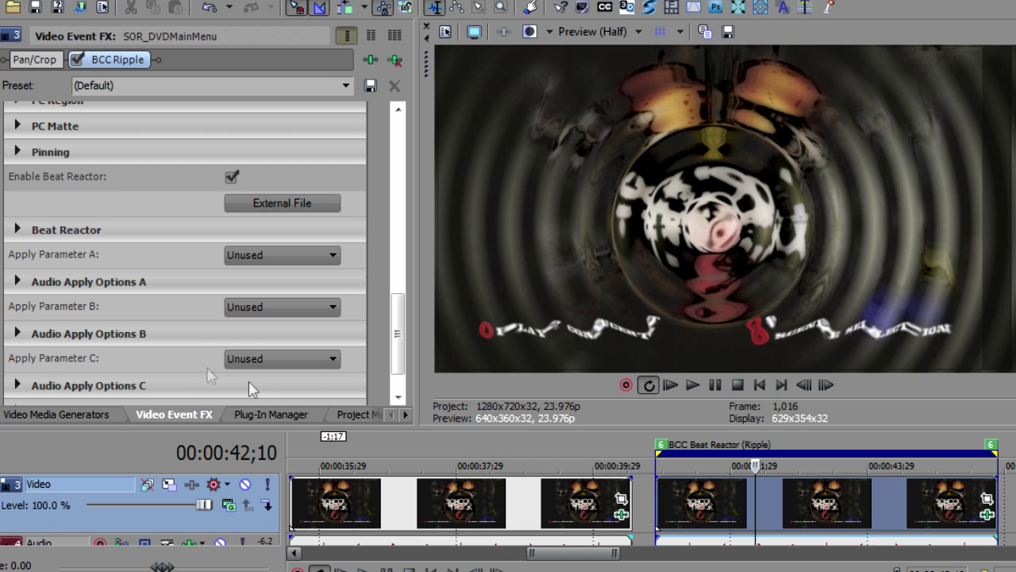
Step: Set Beat Reactor's Apply Parameter A to Phase and move the playhead onto a beat in the audio waveform
{"action": "scroll", "coordinate": [400, 329], "scroll_direction": "down", "scroll_amount": 2}
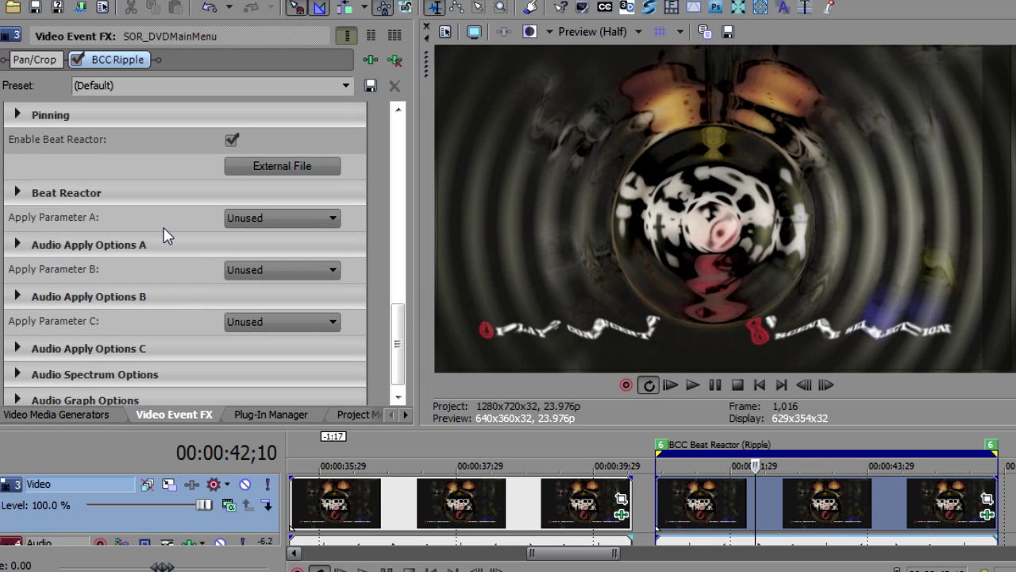
{"action": "left_click", "coordinate": [293, 218]}
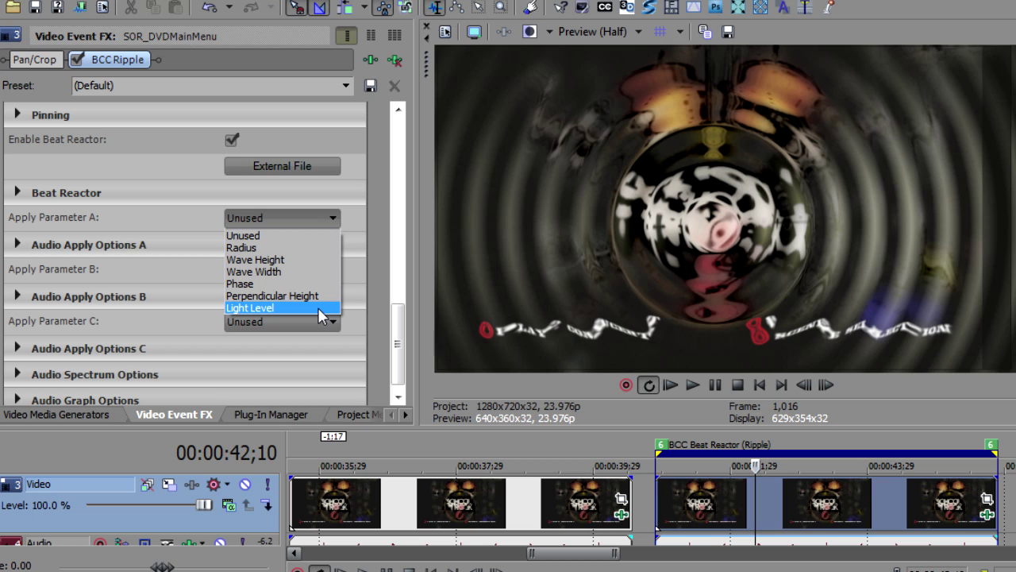
{"action": "left_click", "coordinate": [283, 285]}
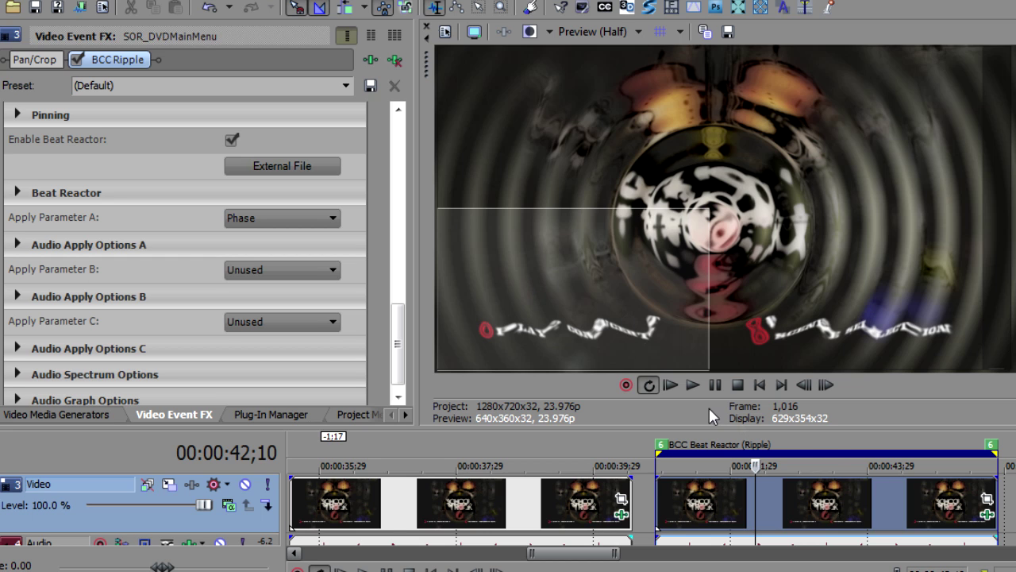
{"action": "scroll", "coordinate": [934, 505], "scroll_direction": "down", "scroll_amount": 2}
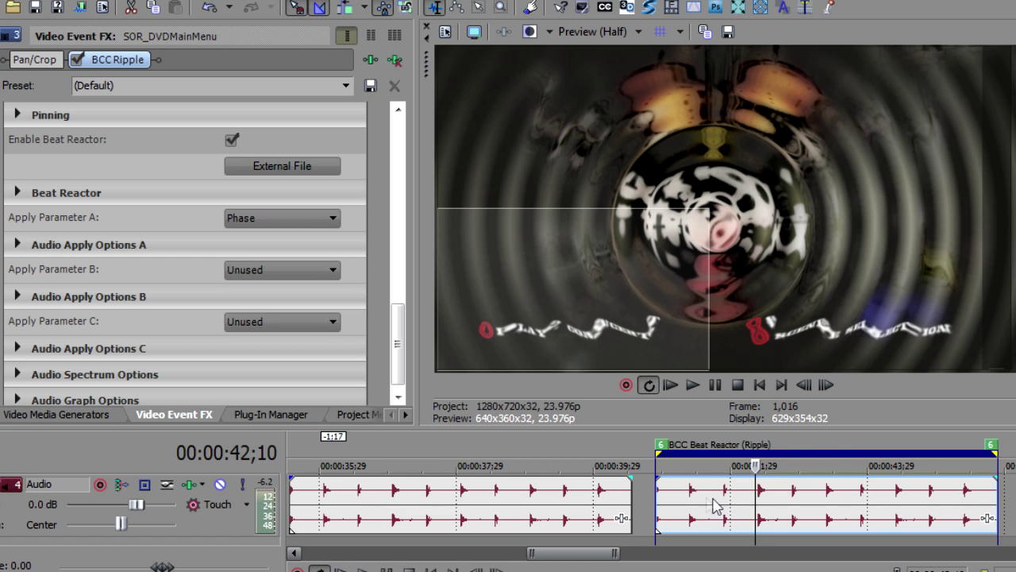
{"action": "left_click", "coordinate": [724, 497]}
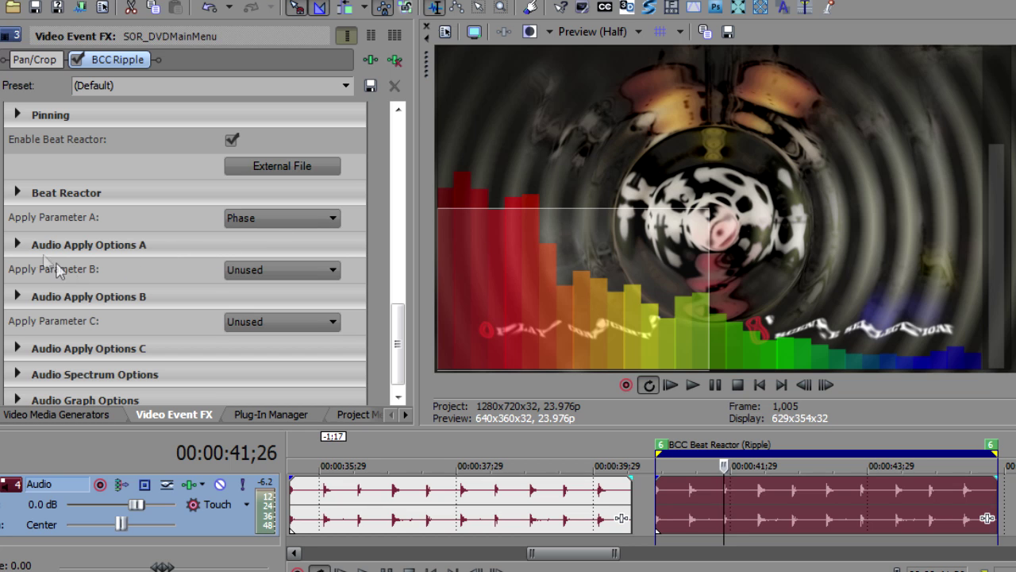
Step: In Audio Apply Options A, shrink the sampler box by setting Sampler Corner 2 to 0.15, 0.18 and Sampler Corner 1 to 0.00, 0.65
{"action": "left_click", "coordinate": [18, 246]}
{"action": "left_click_drag", "start_coordinate": [399, 295], "coordinate": [399, 349]}
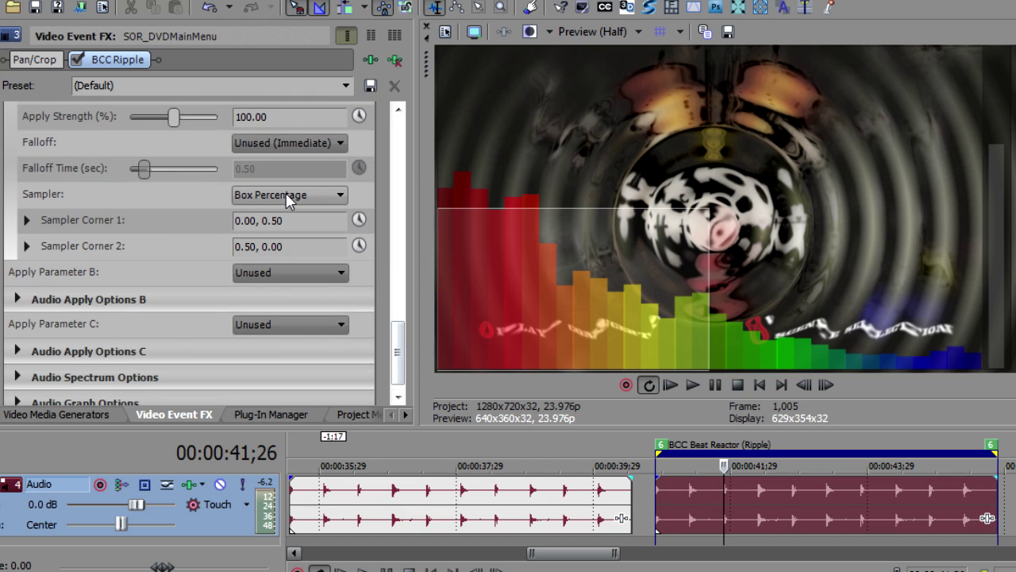
{"action": "left_click", "coordinate": [27, 246]}
{"action": "left_click", "coordinate": [26, 220]}
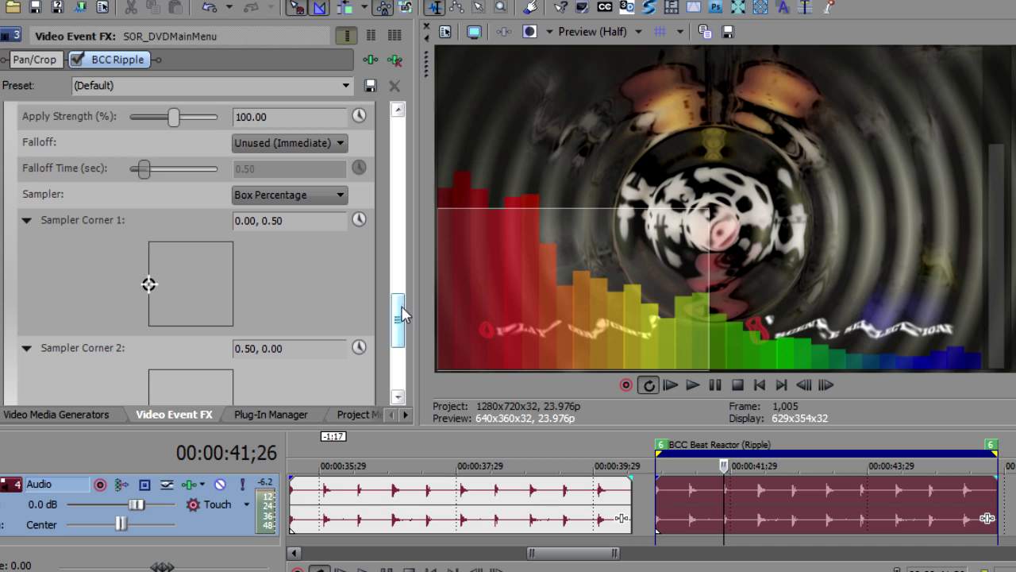
{"action": "left_click_drag", "start_coordinate": [400, 313], "coordinate": [400, 332]}
{"action": "left_click_drag", "start_coordinate": [191, 367], "coordinate": [162, 353]}
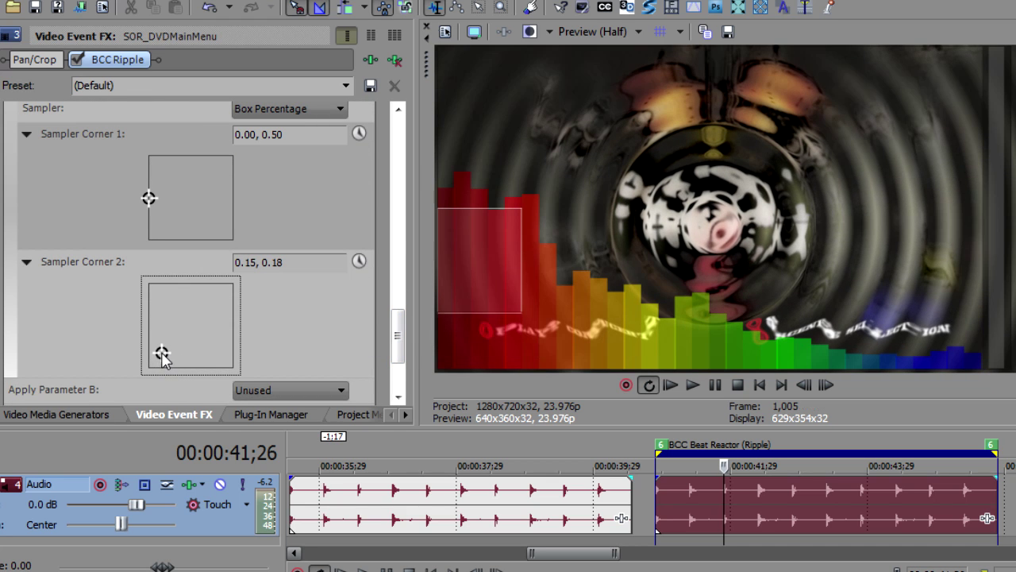
{"action": "left_click_drag", "start_coordinate": [148, 198], "coordinate": [148, 185]}
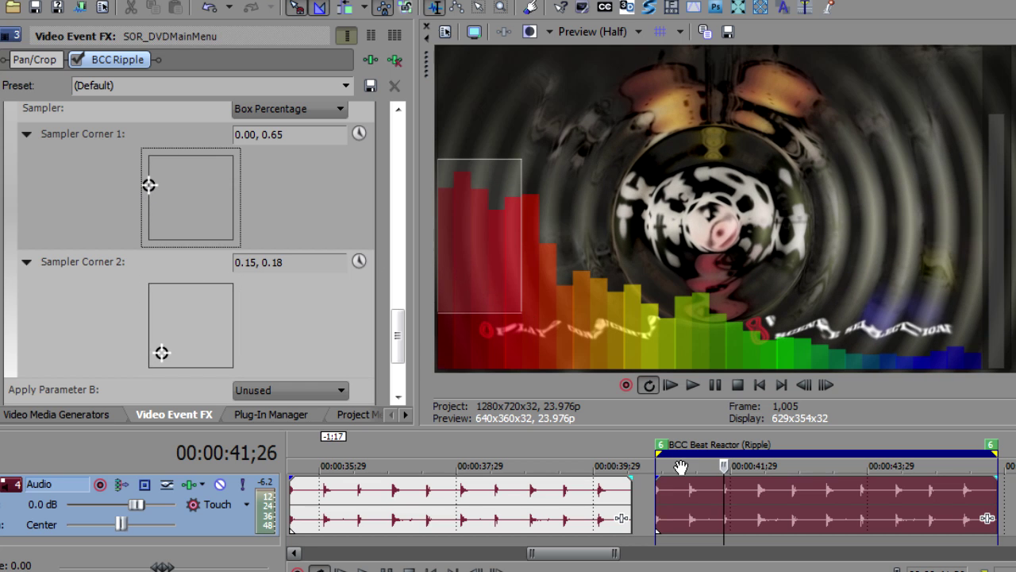
Step: Check the sampler box against two following beats in the audio and raise Sampler Corner 2 to 0.17, 0.29
{"action": "left_click", "coordinate": [759, 491]}
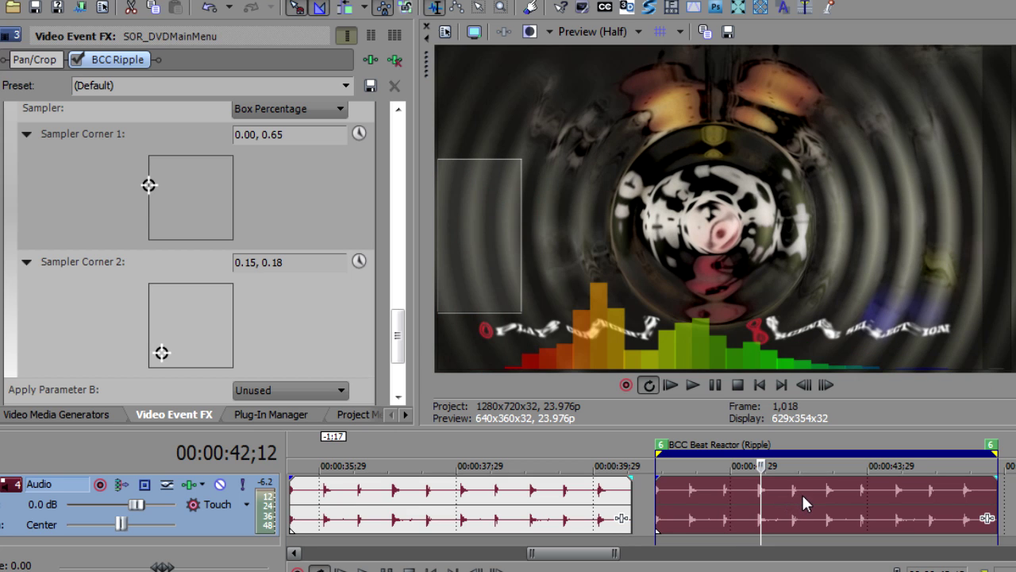
{"action": "left_click", "coordinate": [826, 491]}
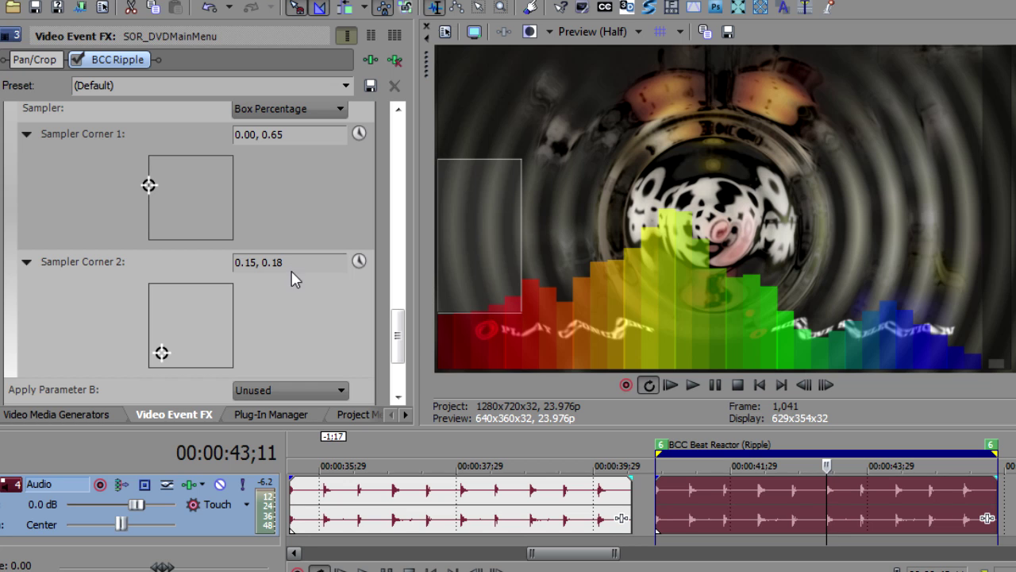
{"action": "left_click", "coordinate": [161, 354]}
{"action": "left_click_drag", "start_coordinate": [161, 354], "coordinate": [162, 344]}
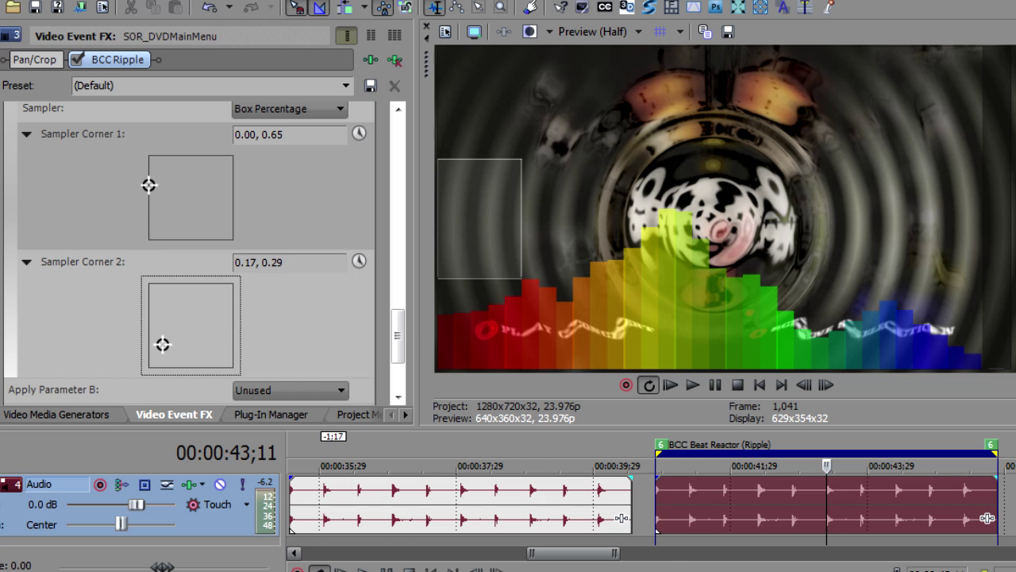
Step: Return to the beat at 00:00:41;26, try several heights for Sampler Corner 1 and settle on 0.02, 0.62
{"action": "left_click", "coordinate": [725, 498]}
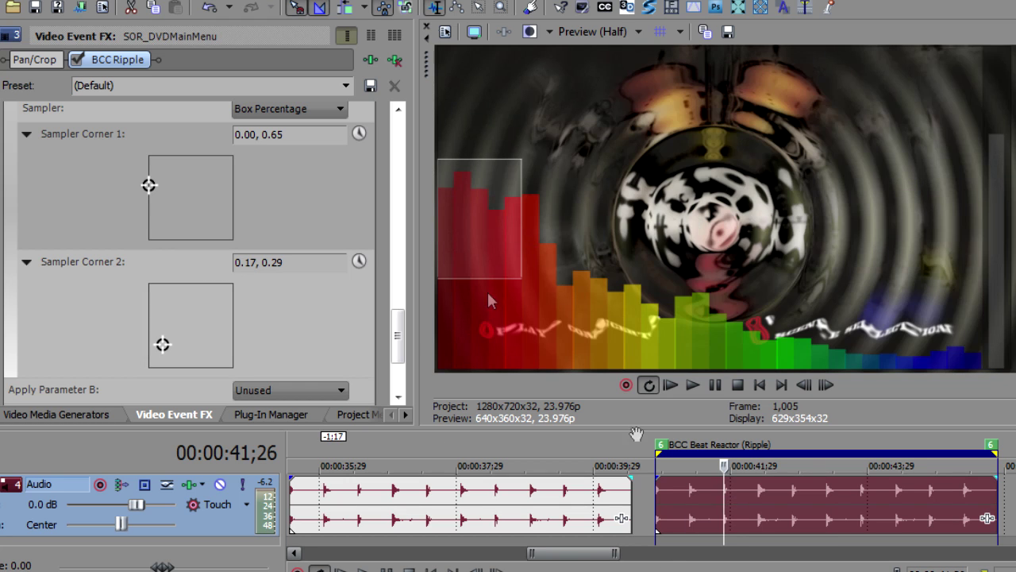
{"action": "left_click_drag", "start_coordinate": [149, 185], "coordinate": [149, 188]}
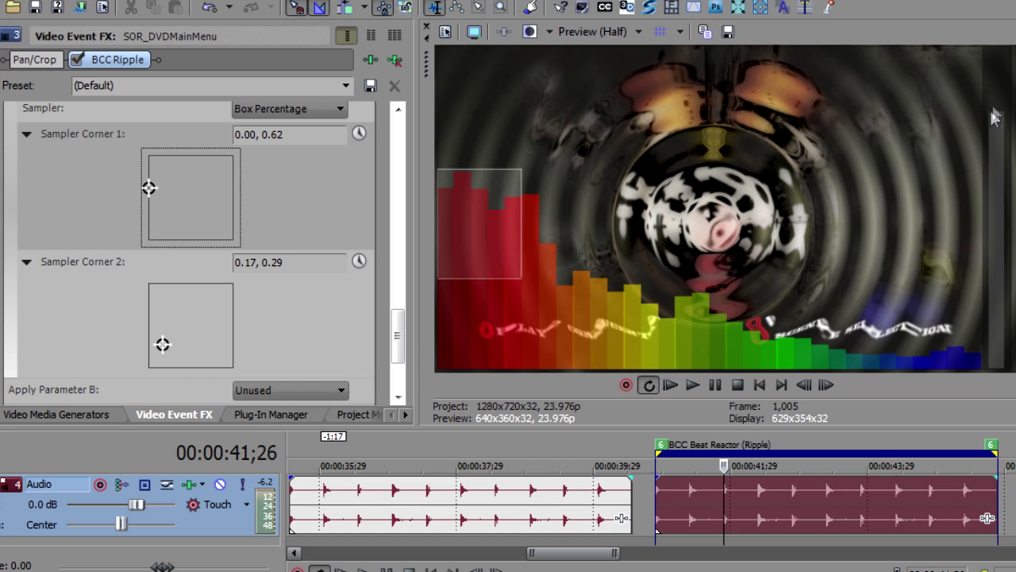
{"action": "left_click_drag", "start_coordinate": [149, 186], "coordinate": [148, 182]}
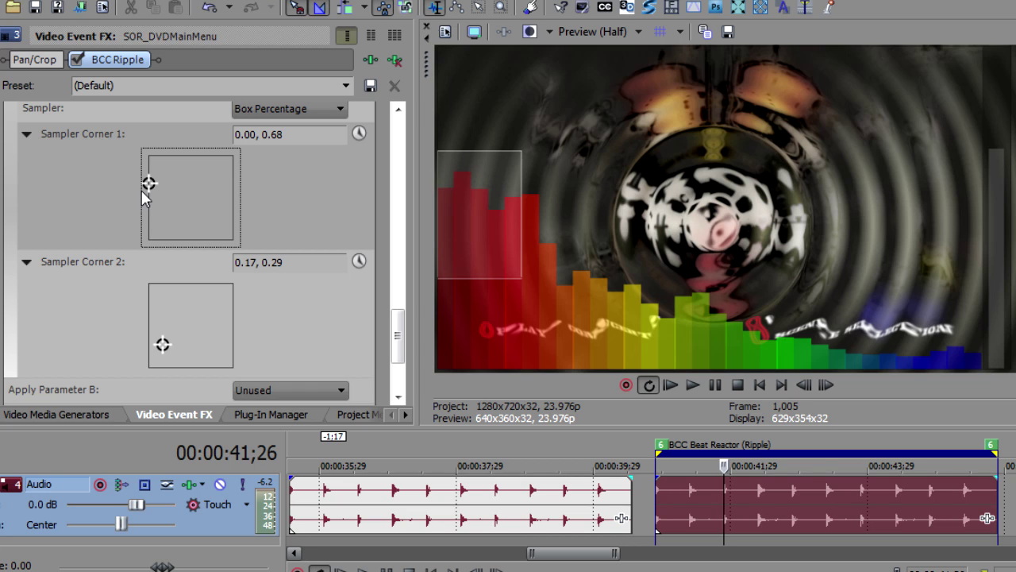
{"action": "left_click_drag", "start_coordinate": [148, 184], "coordinate": [150, 187]}
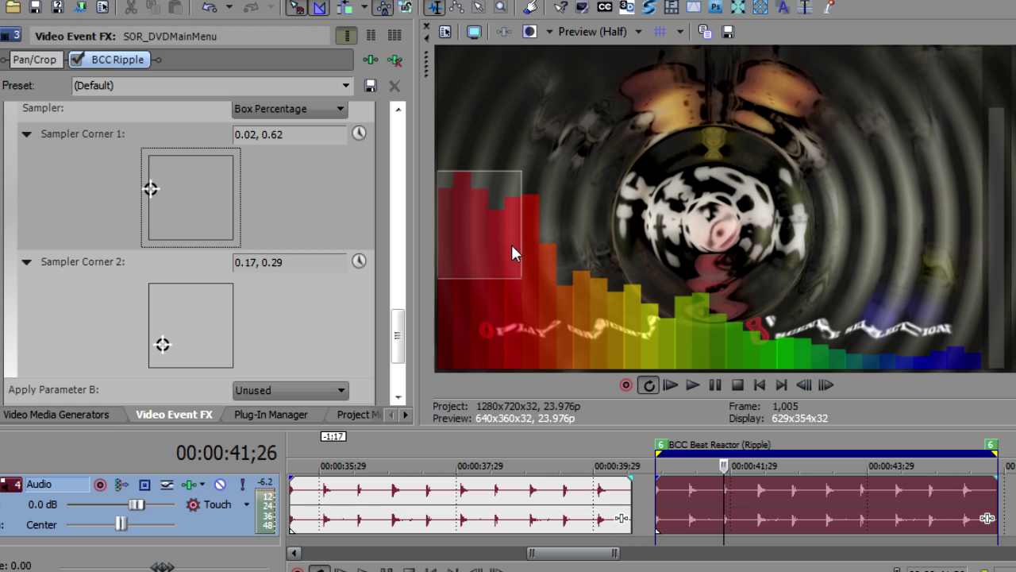
Step: Set Effect on Parameter to Replace Value for parameter A and play back the looped clip from its start
{"action": "left_click", "coordinate": [663, 516]}
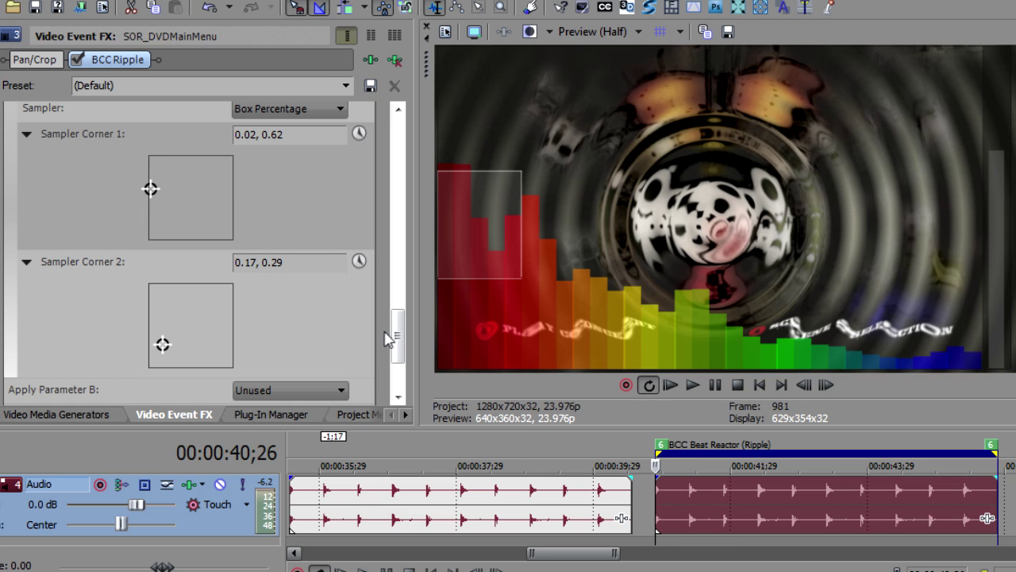
{"action": "left_click_drag", "start_coordinate": [399, 337], "coordinate": [404, 290]}
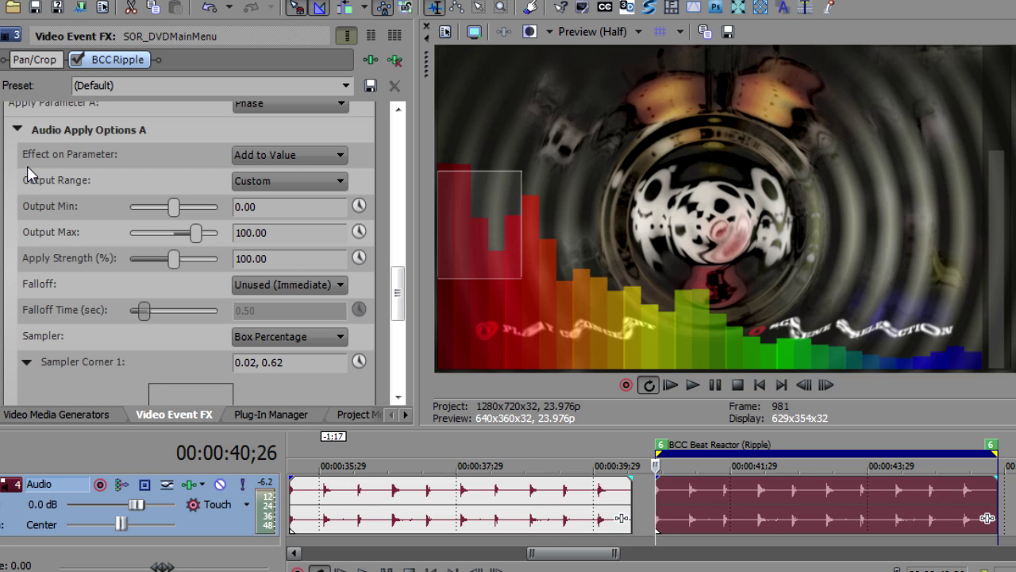
{"action": "left_click", "coordinate": [286, 155]}
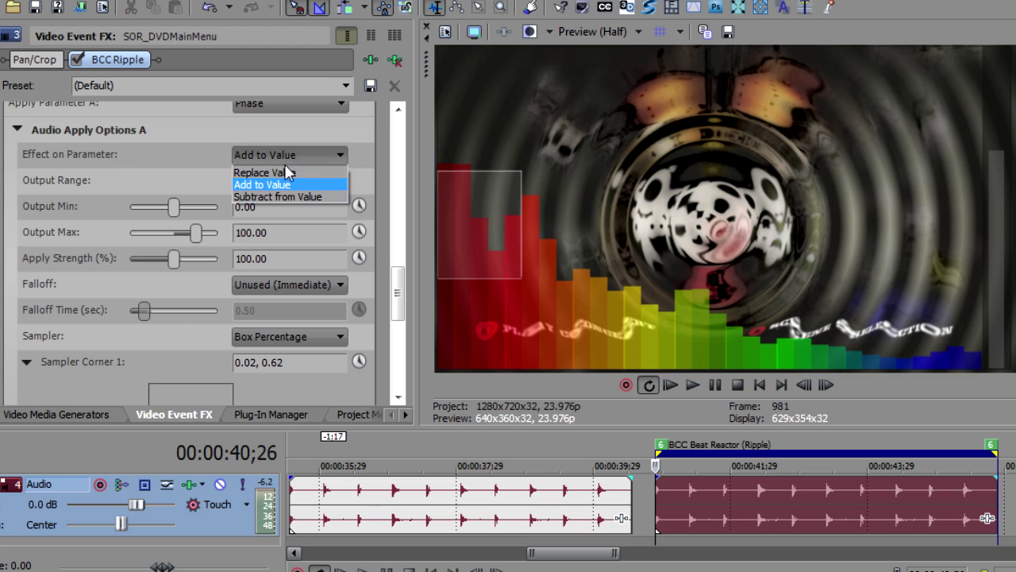
{"action": "left_click", "coordinate": [284, 168]}
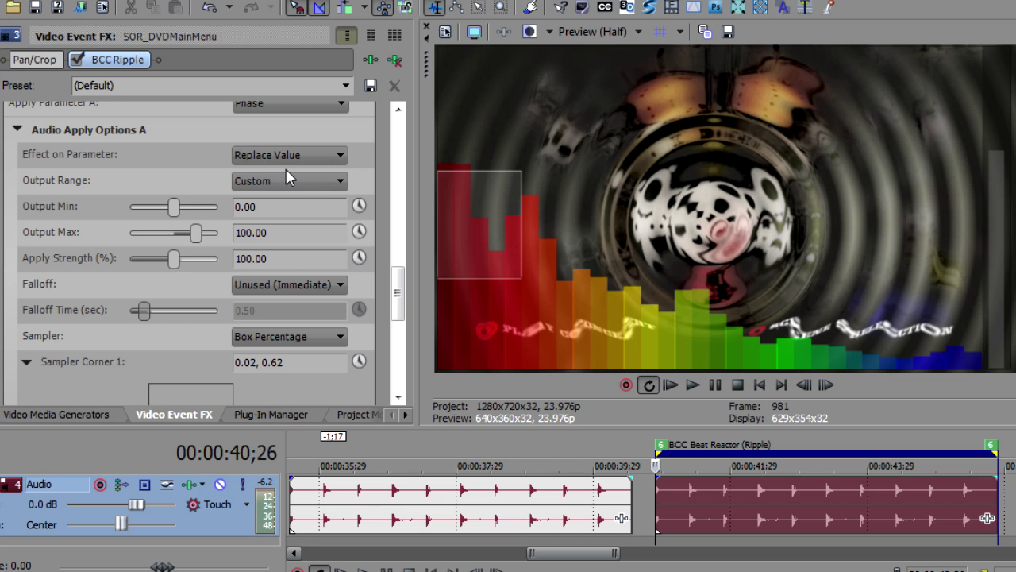
{"action": "left_click", "coordinate": [666, 502]}
{"action": "key", "text": "space"}
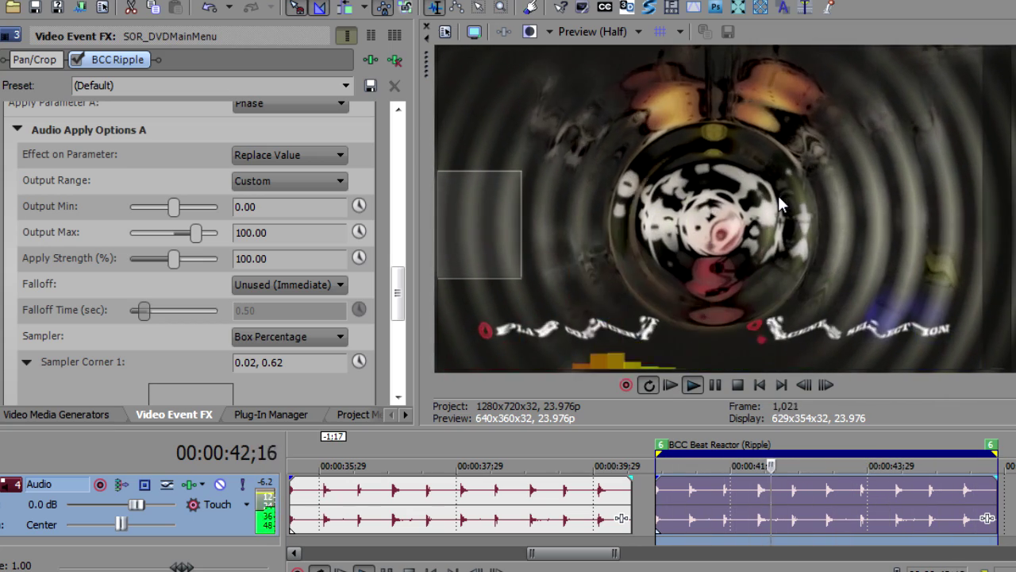
{"action": "key", "text": "Return"}
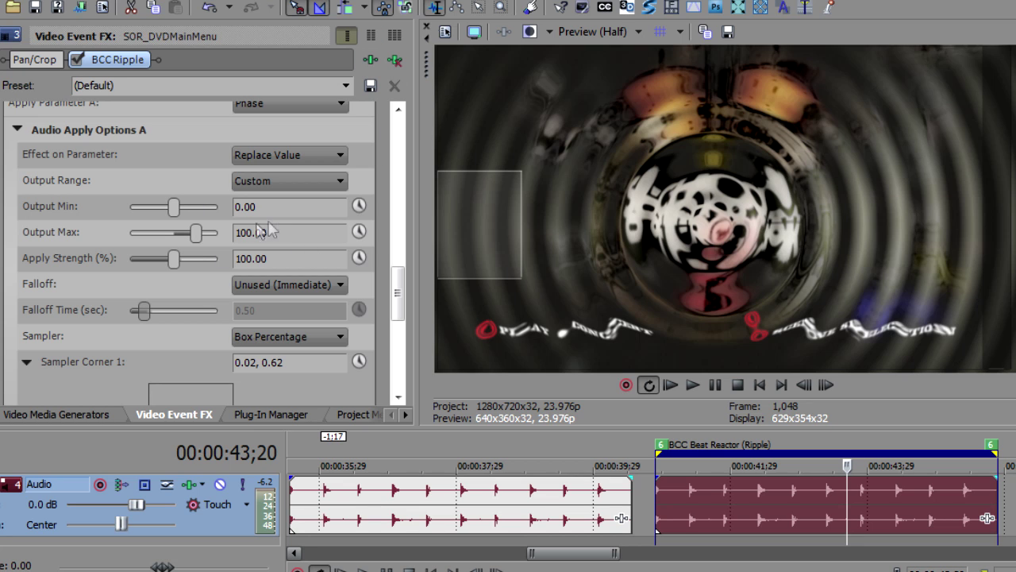
Step: Set Output Max to 4136.84 and Falloff to Build Up to Max, and play back the looped clip
{"action": "left_click", "coordinate": [300, 181]}
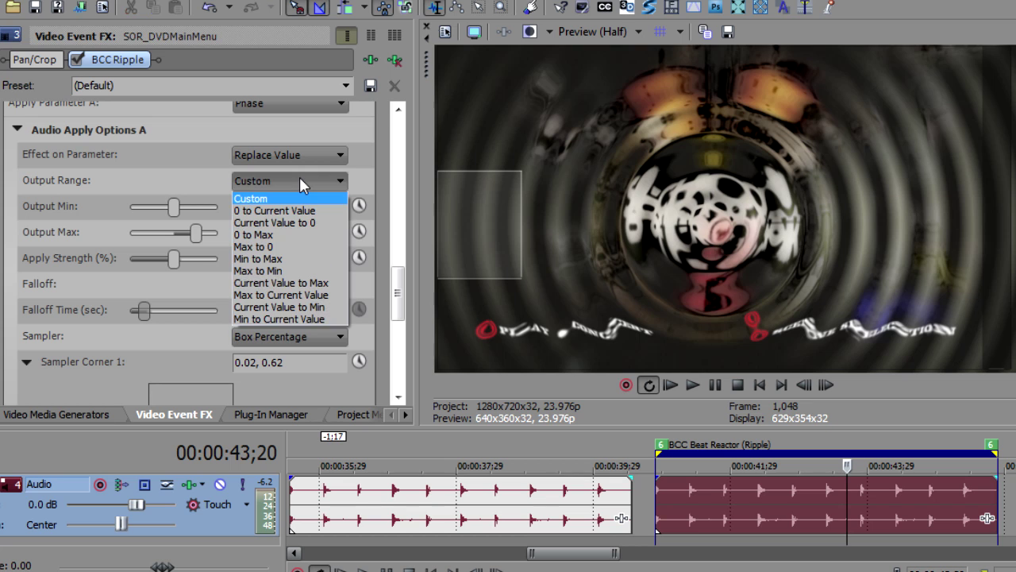
{"action": "left_click", "coordinate": [300, 181]}
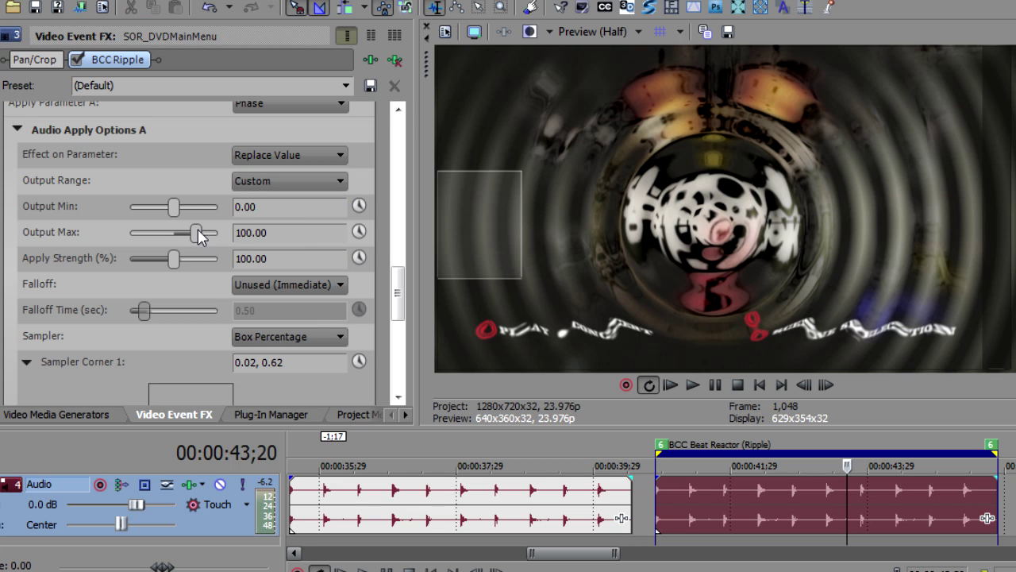
{"action": "left_click_drag", "start_coordinate": [197, 232], "coordinate": [936, 209]}
{"action": "left_click", "coordinate": [251, 290]}
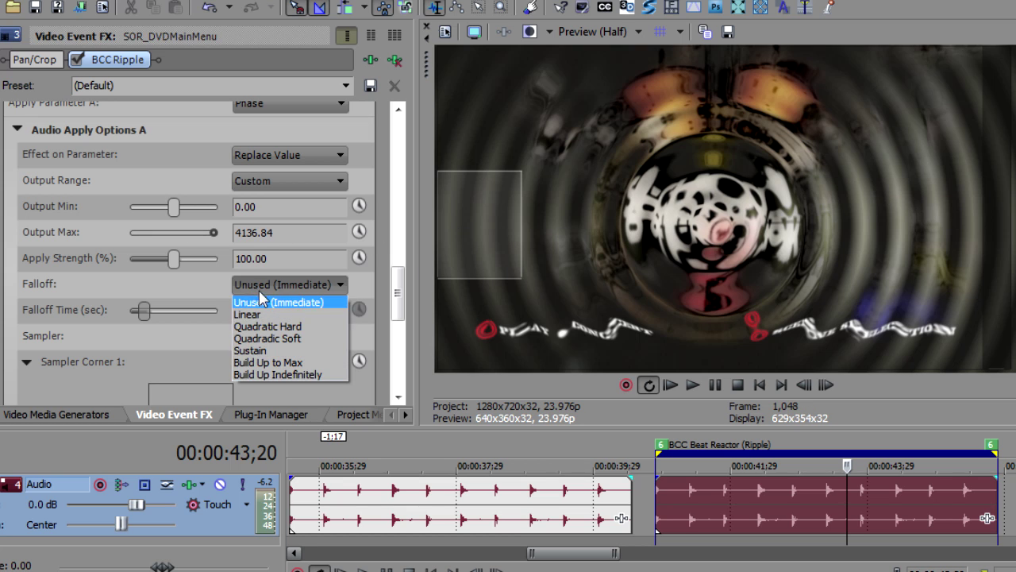
{"action": "left_click", "coordinate": [267, 362]}
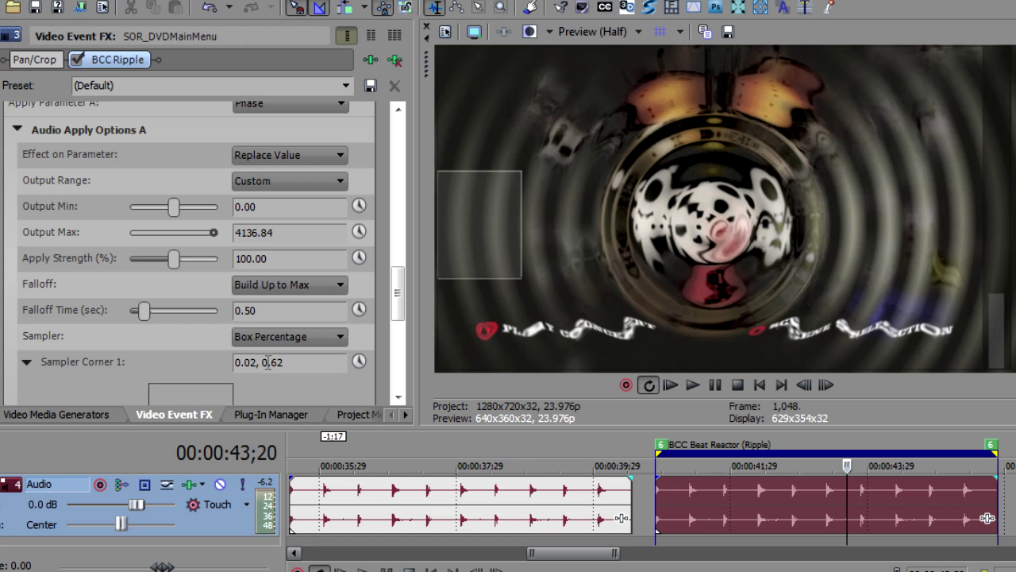
{"action": "left_click", "coordinate": [686, 489]}
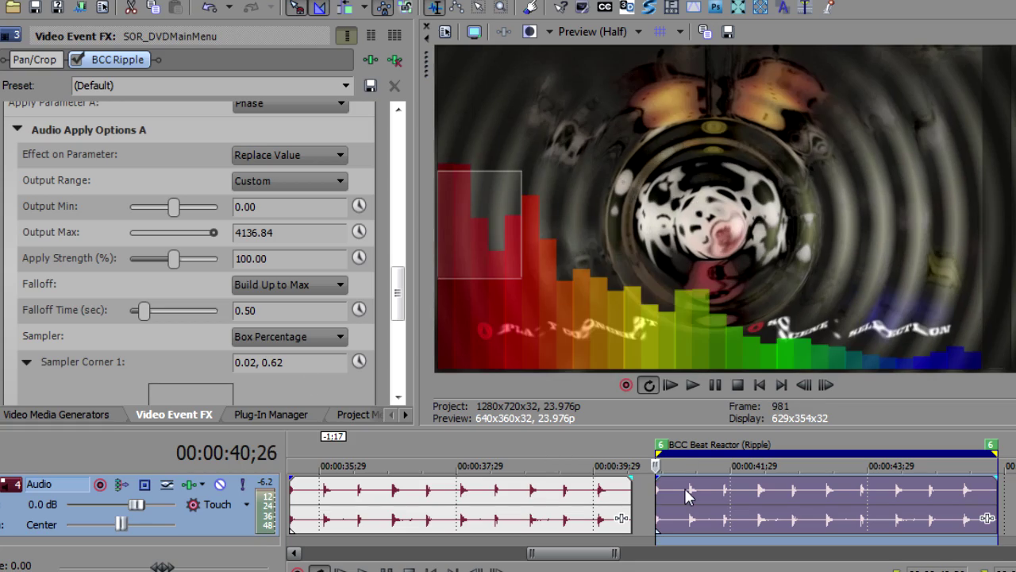
{"action": "key", "text": "space"}
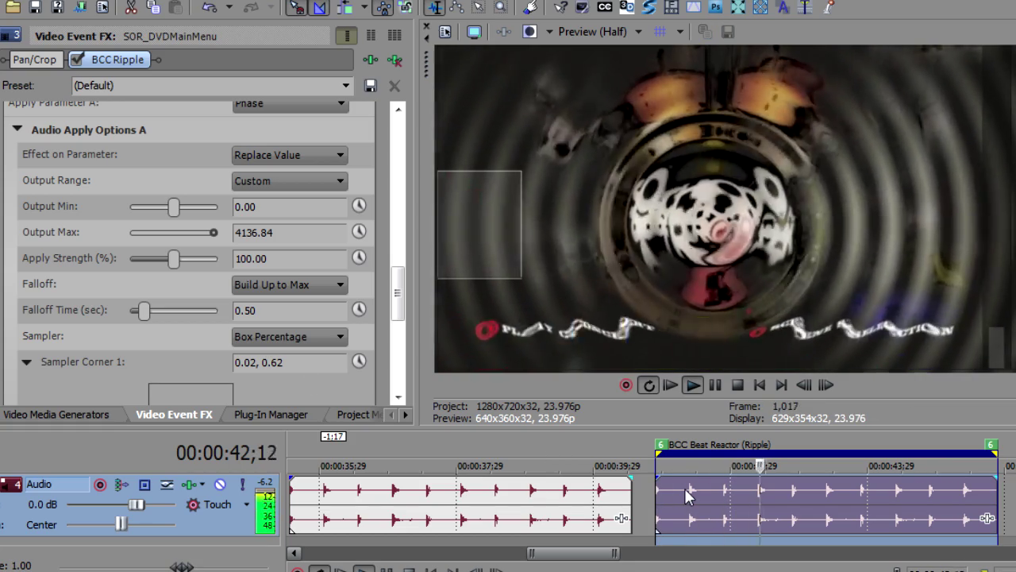
{"action": "key", "text": "Return"}
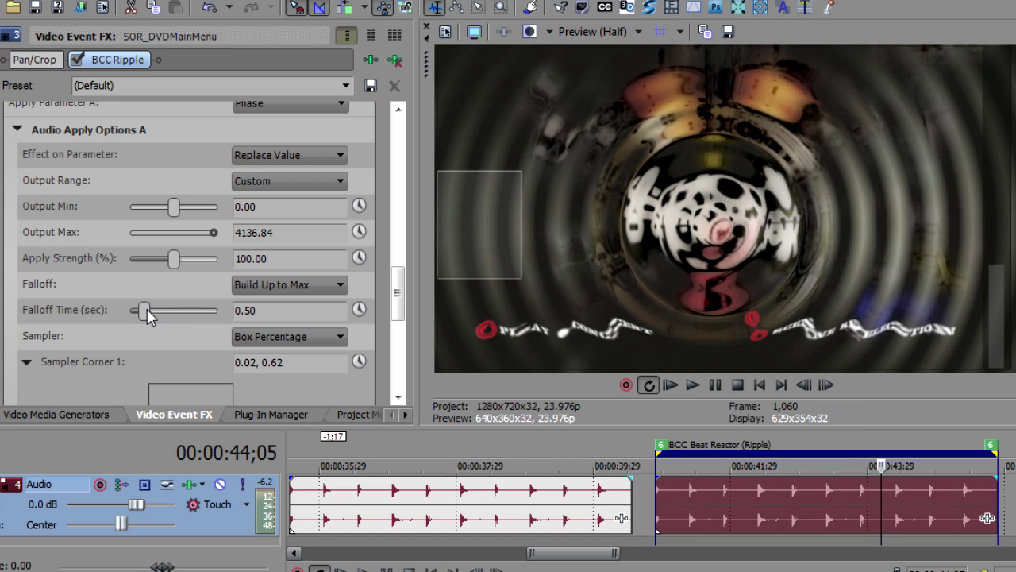
Step: Try a Falloff Time of 3.00 seconds and play back the looped clip to judge the ripple motion
{"action": "left_click_drag", "start_coordinate": [145, 310], "coordinate": [244, 307]}
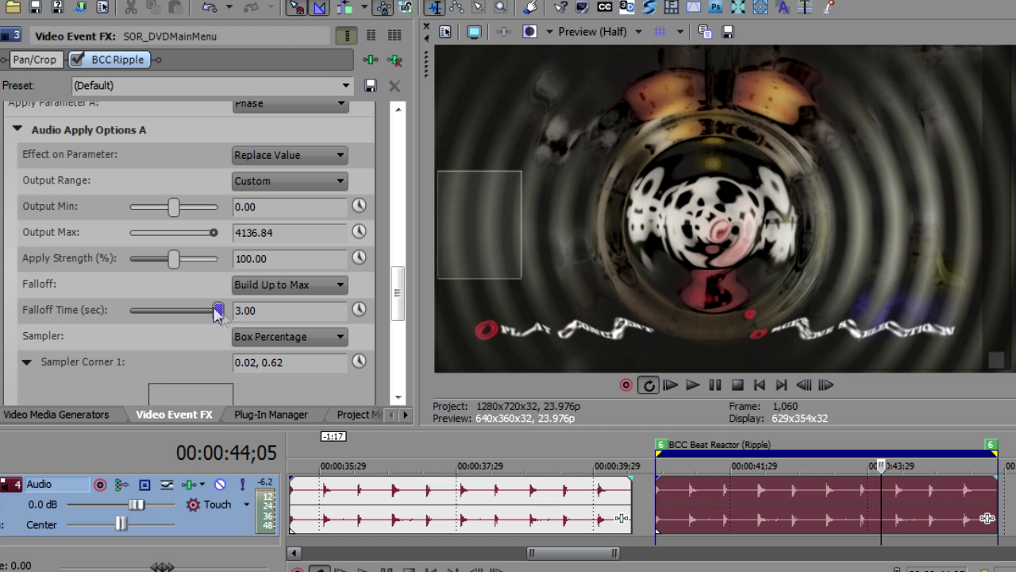
{"action": "left_click", "coordinate": [687, 492]}
{"action": "key", "text": "space"}
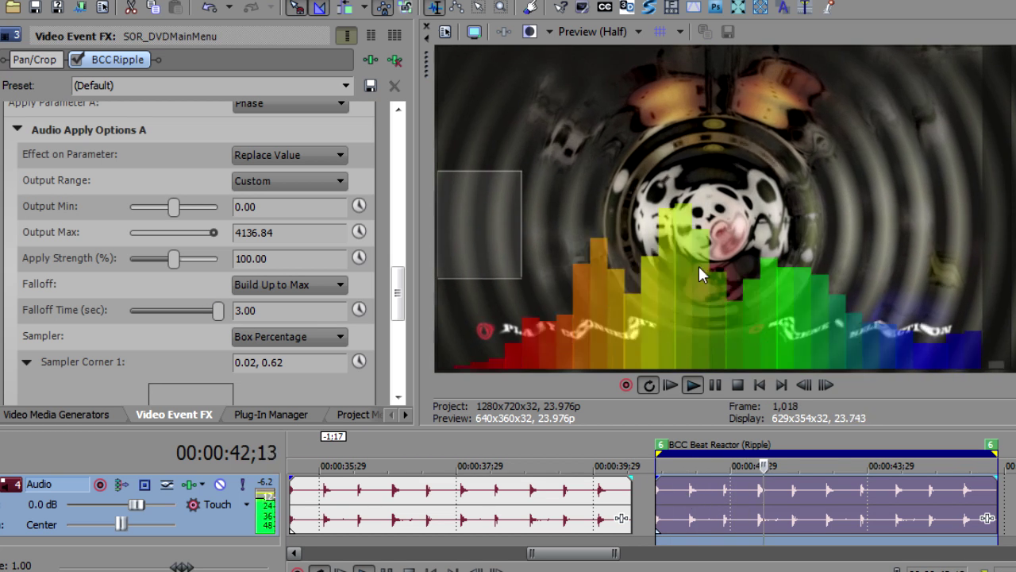
{"action": "key", "text": "Return"}
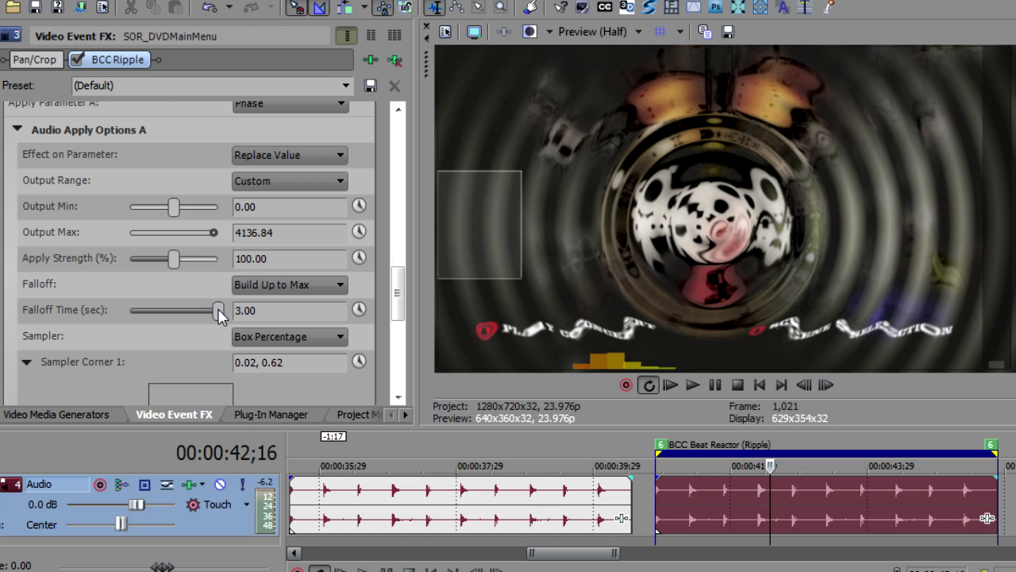
Step: Try a Falloff Time of 6.00 seconds and preview the ripple by playing back the clip
{"action": "left_click_drag", "start_coordinate": [220, 315], "coordinate": [252, 313]}
{"action": "left_click_drag", "start_coordinate": [302, 311], "coordinate": [306, 310]}
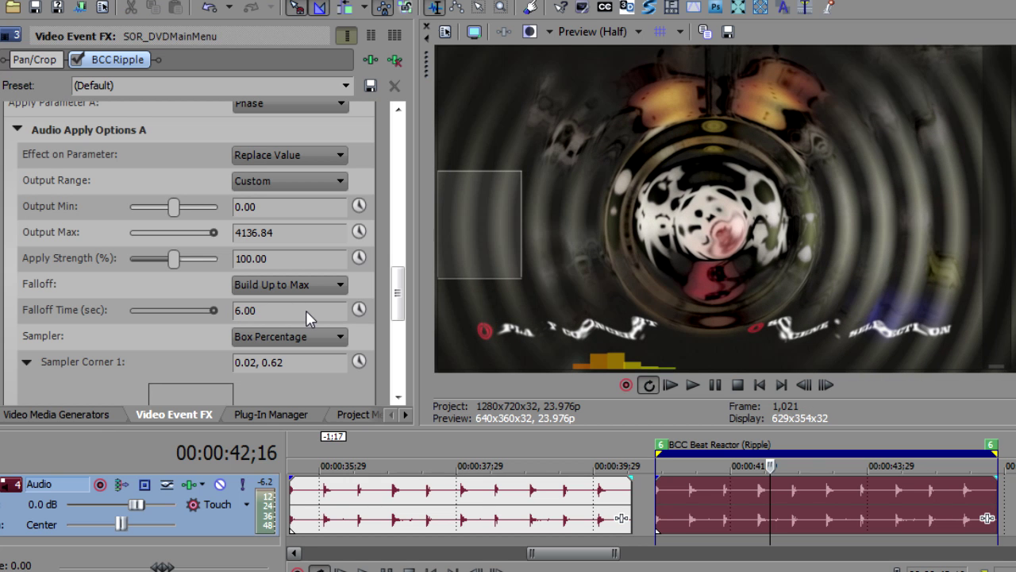
{"action": "left_click", "coordinate": [752, 507]}
{"action": "key", "text": "space"}
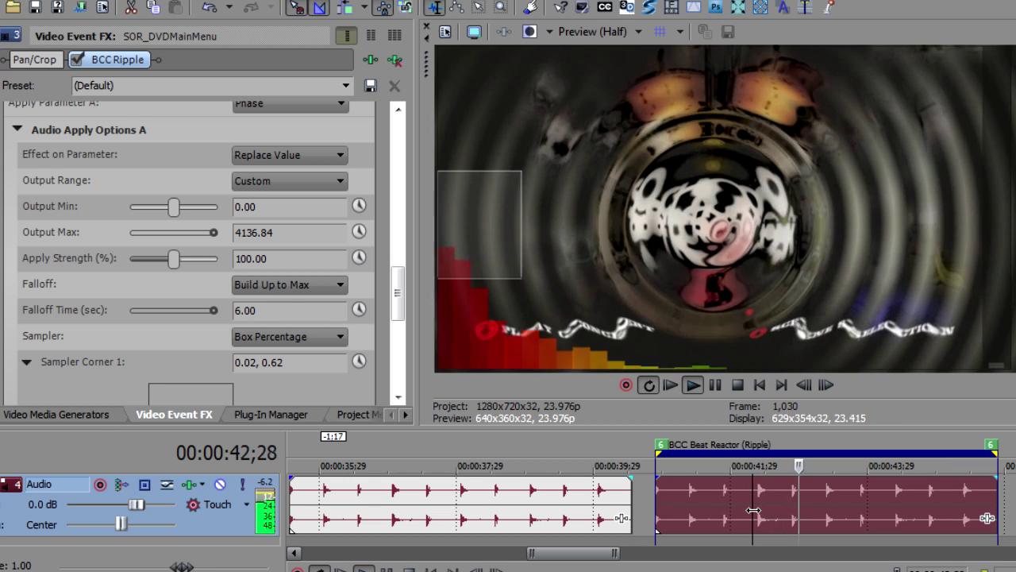
{"action": "key", "text": "Return"}
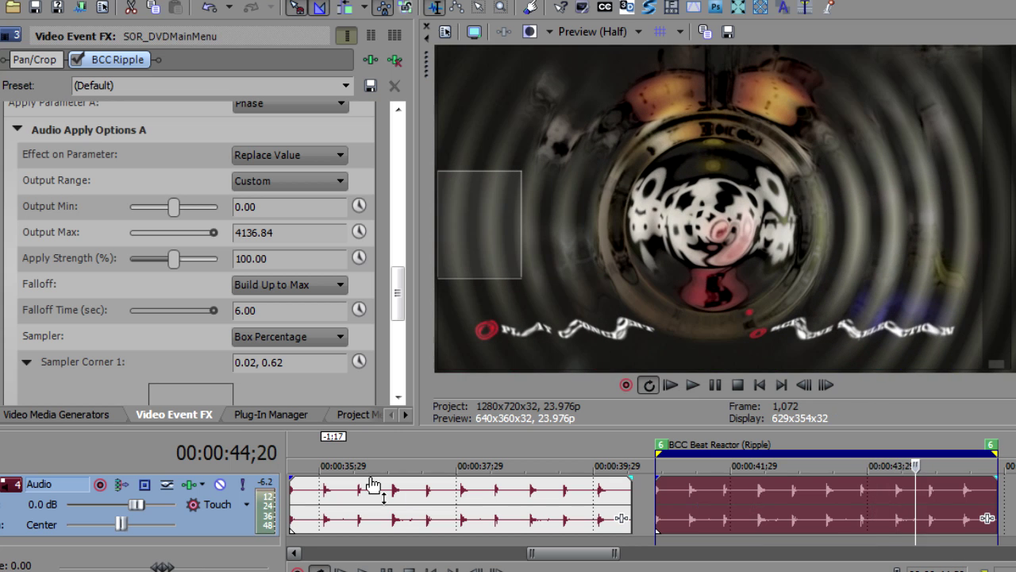
Step: Try a Falloff Time of 4.50 seconds and play the looped clip from its start
{"action": "left_click", "coordinate": [237, 311]}
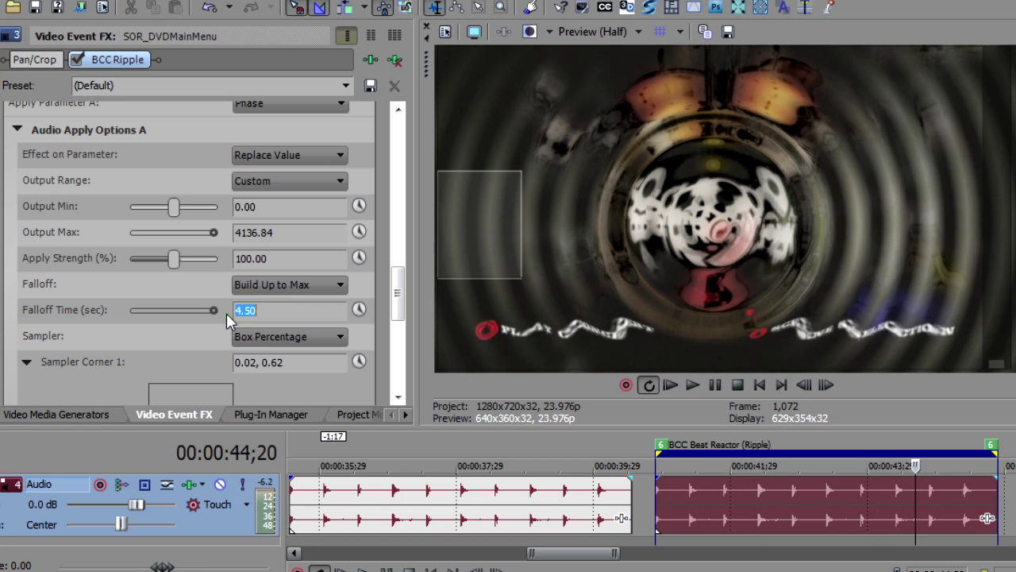
{"action": "left_click", "coordinate": [747, 503]}
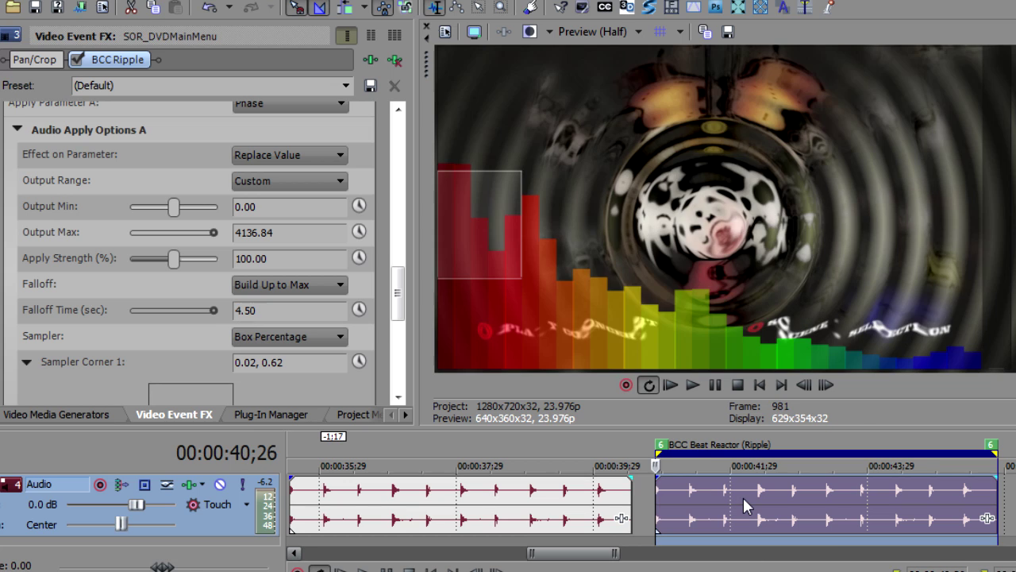
{"action": "key", "text": "space"}
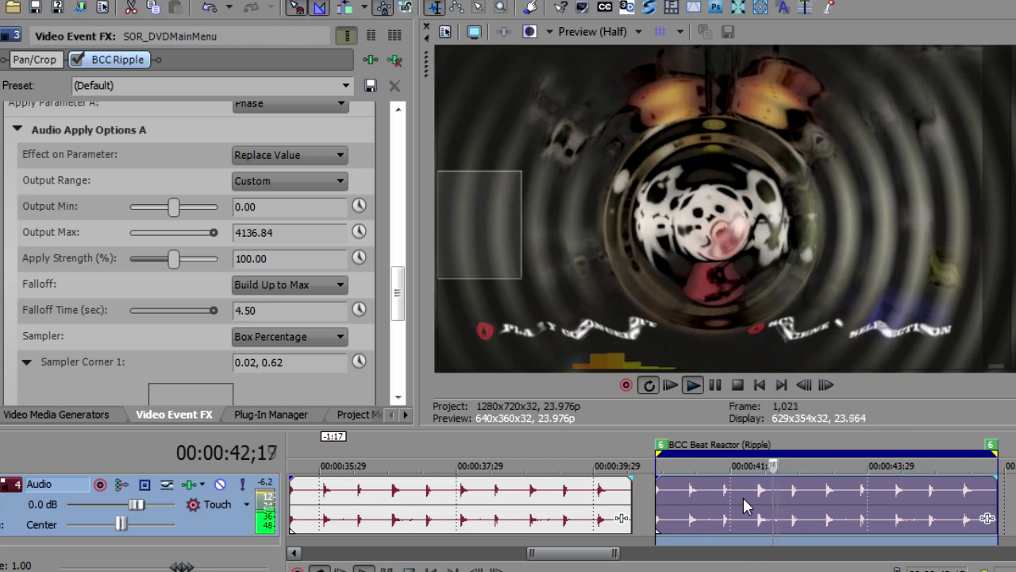
{"action": "key", "text": "Return"}
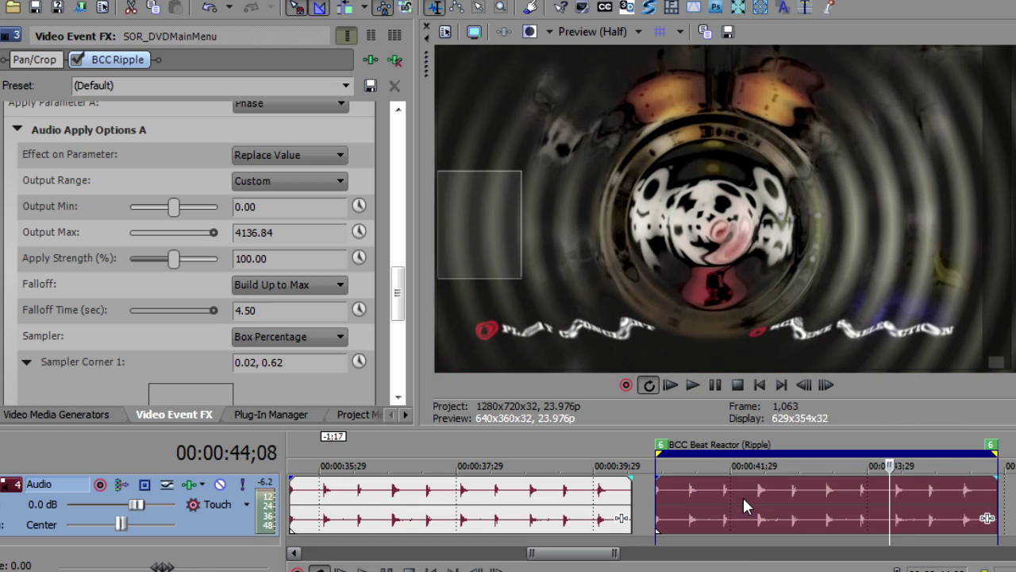
Step: Set Falloff Time for Audio Apply Options A to 4.74 seconds and play back the looped clip
{"action": "left_click", "coordinate": [214, 309]}
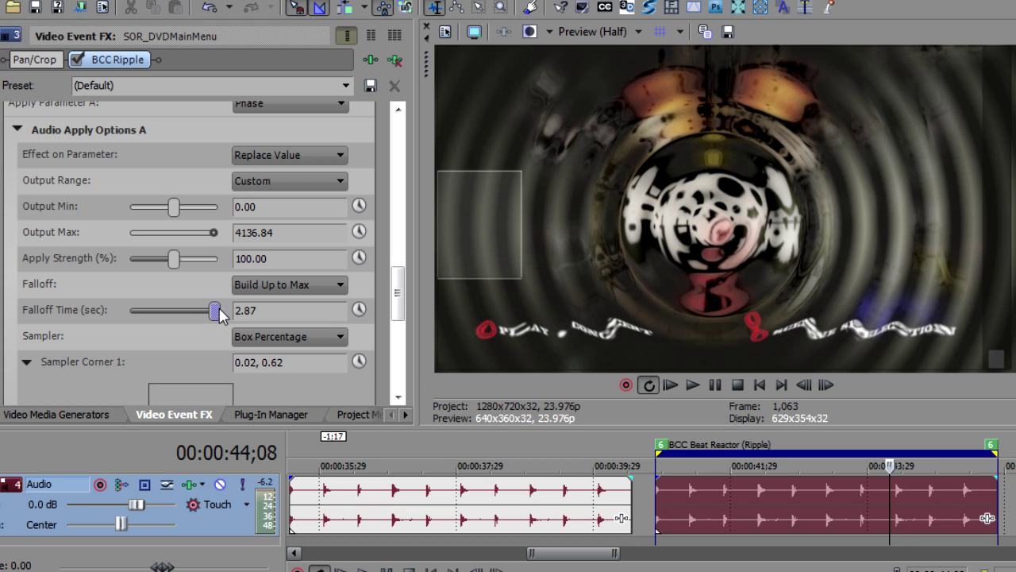
{"action": "left_click_drag", "start_coordinate": [214, 312], "coordinate": [266, 311]}
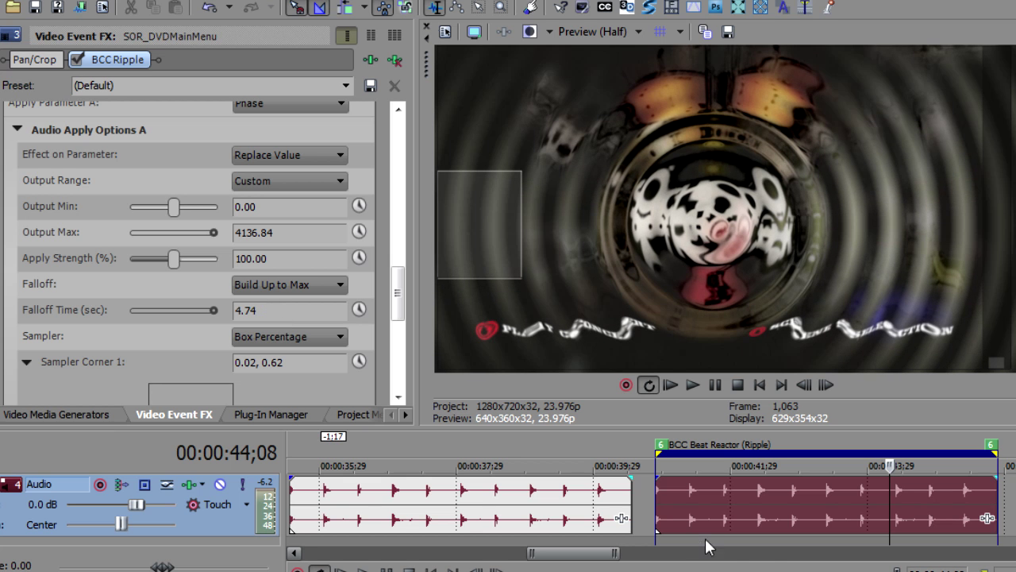
{"action": "double_click", "coordinate": [773, 501]}
{"action": "key", "text": "space"}
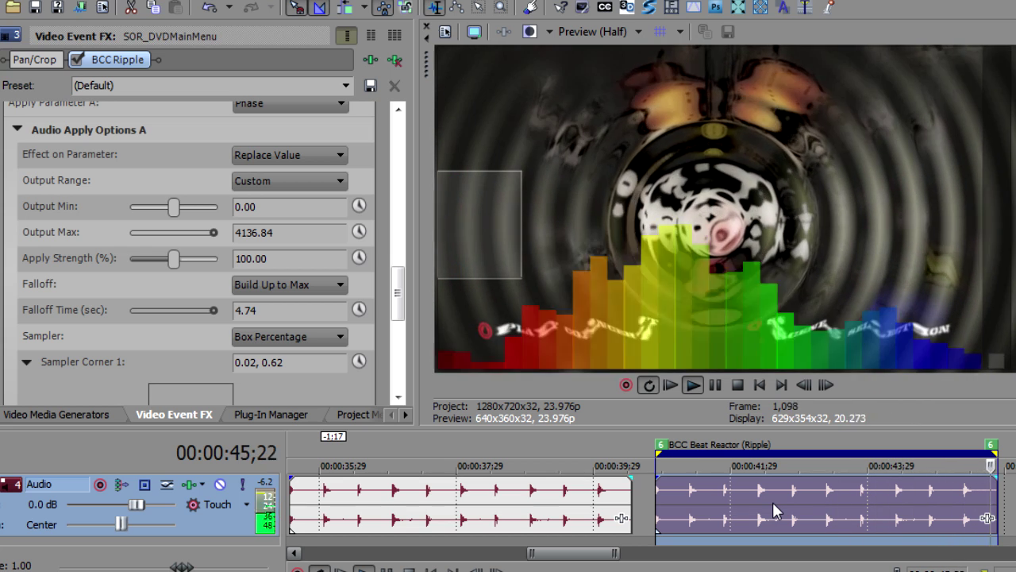
{"action": "key", "text": "Return"}
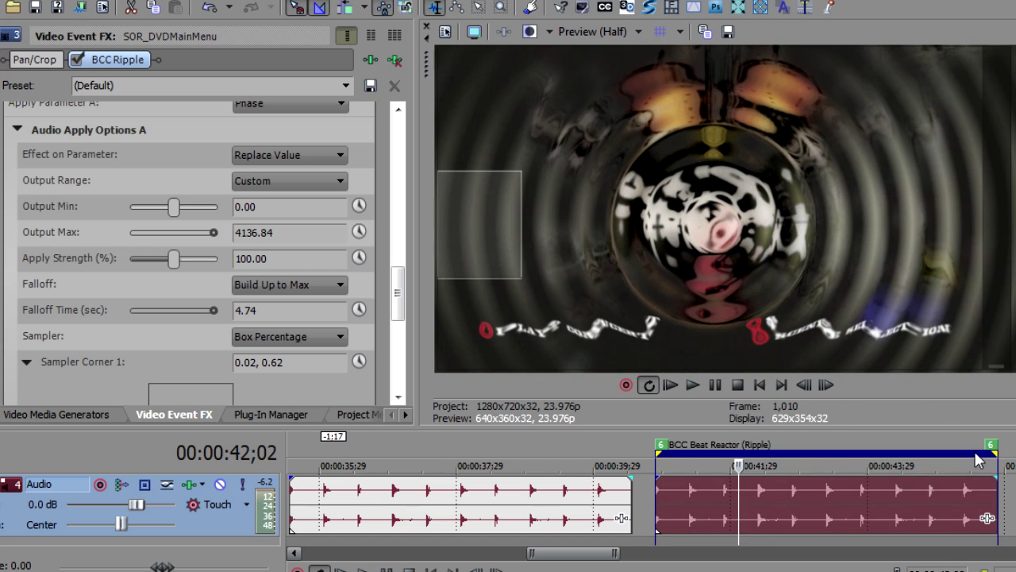
Step: Shorten the loop region to about the first half of the selected audio clip and play it back
{"action": "left_click_drag", "start_coordinate": [995, 454], "coordinate": [820, 453]}
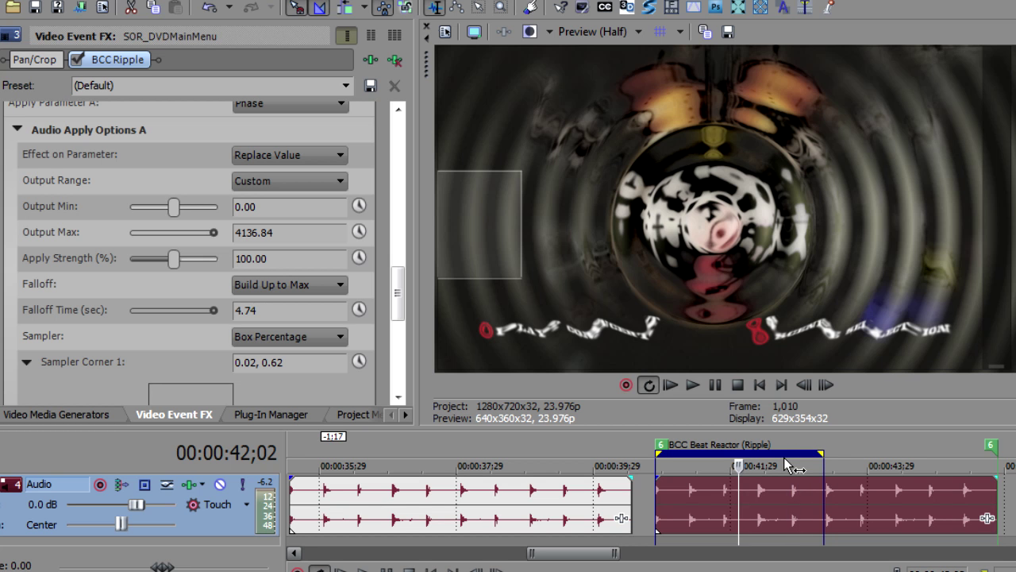
{"action": "key", "text": "space"}
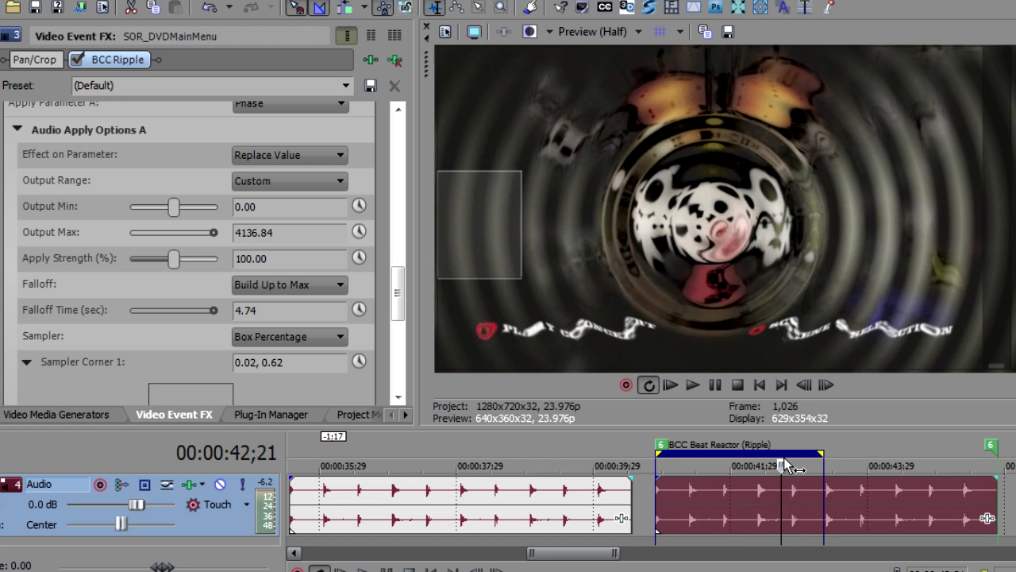
{"action": "key", "text": "space"}
{"action": "key", "text": "space"}
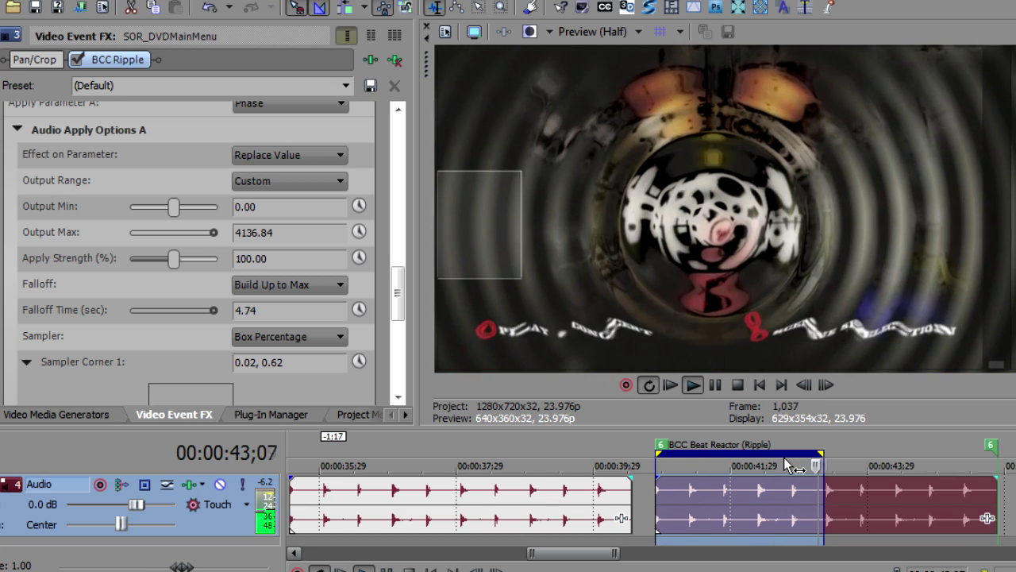
{"action": "key", "text": "Return"}
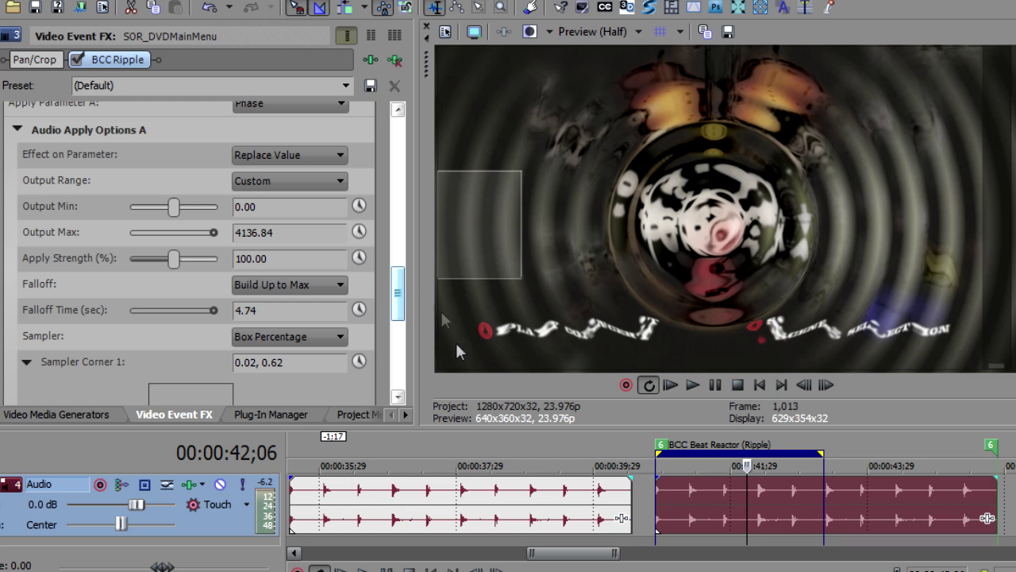
Step: Examine the ripple frame by frame just before, on and after the third drum beat of the loop
{"action": "left_click", "coordinate": [722, 491]}
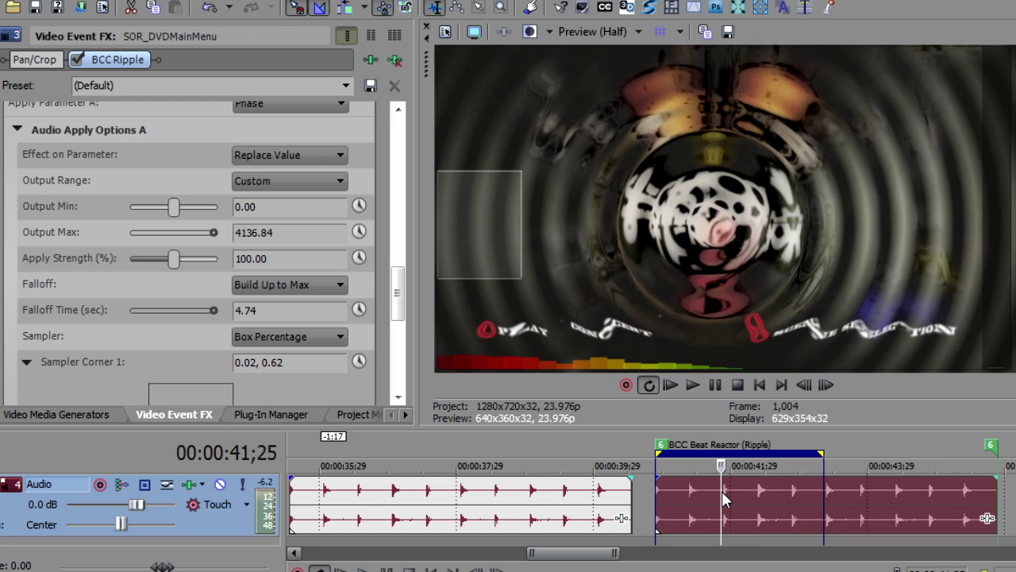
{"action": "left_click", "coordinate": [726, 491]}
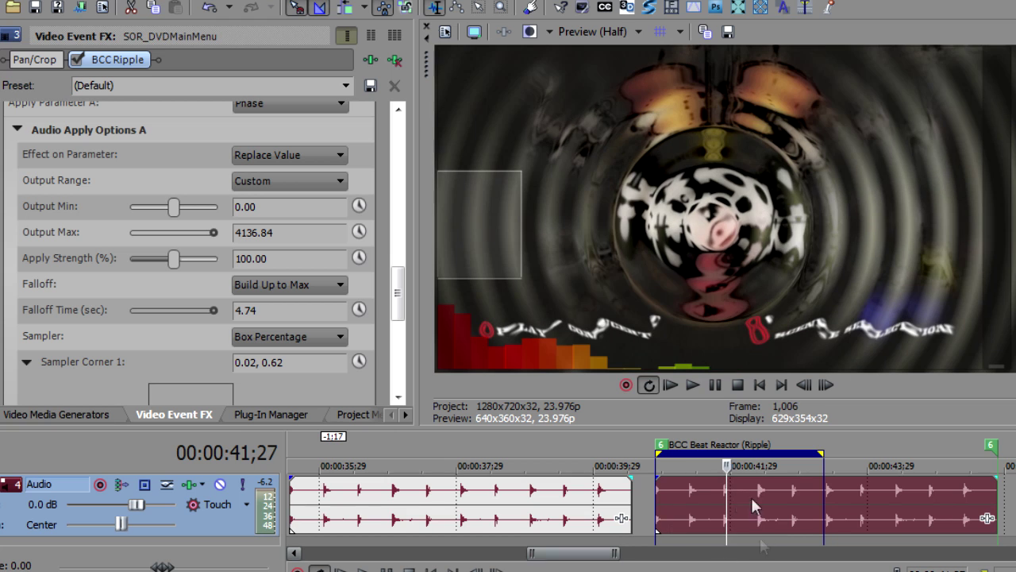
{"action": "left_click", "coordinate": [740, 501]}
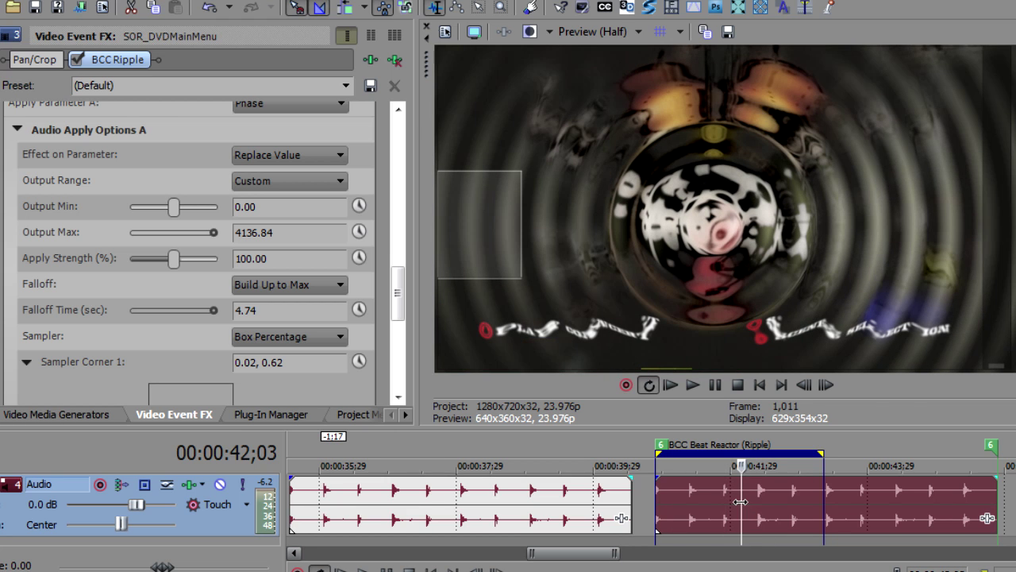
Step: Set Apply Parameter B to Wave Height and its Sampler to Link to Sampler from Apply Options A
{"action": "left_click", "coordinate": [17, 130]}
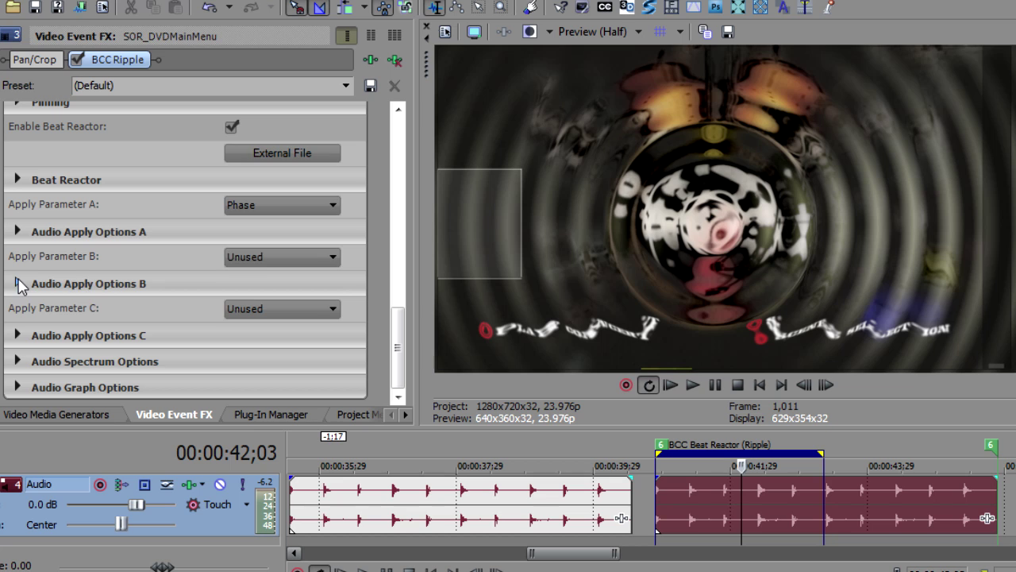
{"action": "left_click", "coordinate": [265, 257]}
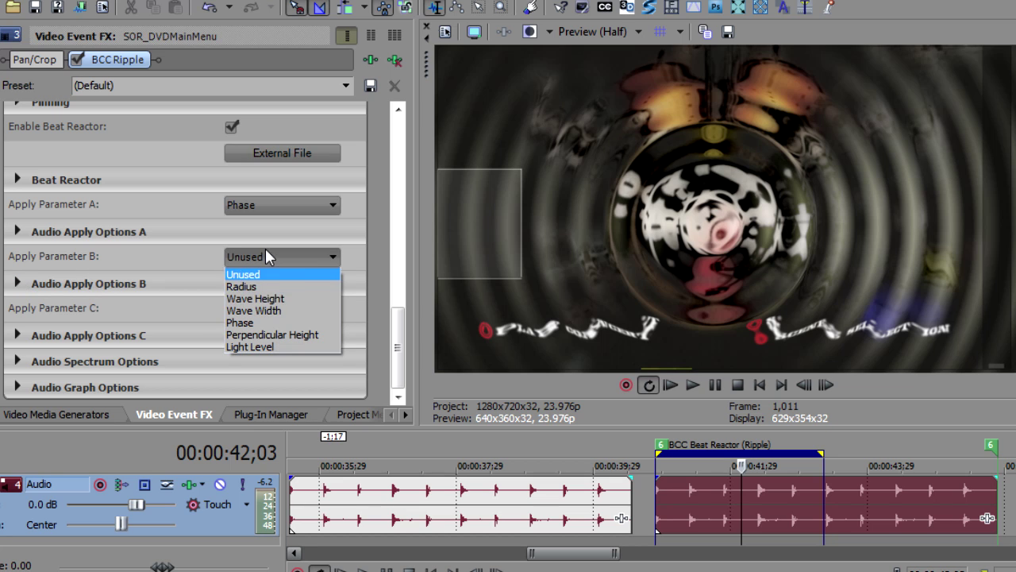
{"action": "left_click", "coordinate": [289, 299]}
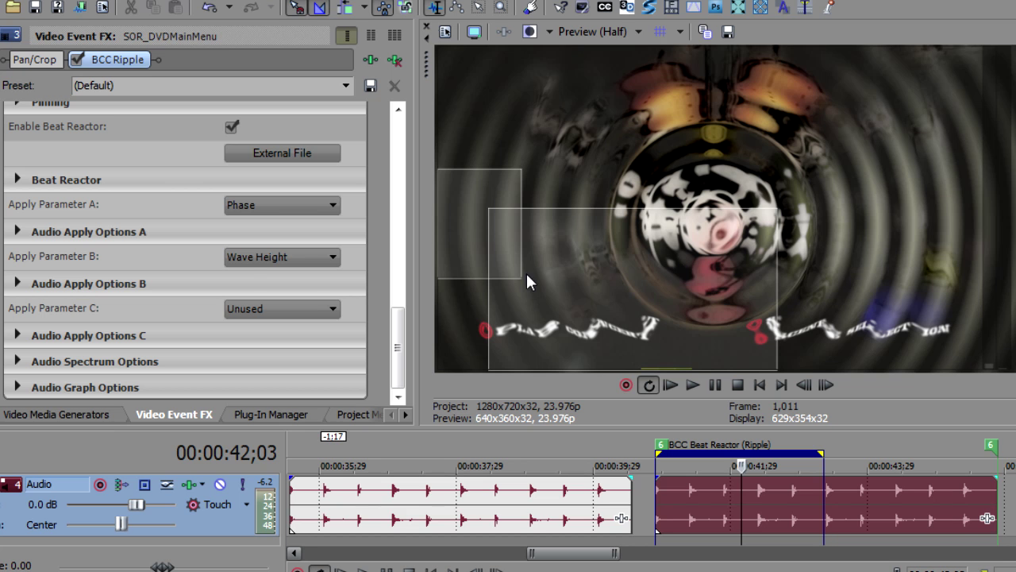
{"action": "left_click", "coordinate": [18, 284]}
{"action": "left_click_drag", "start_coordinate": [399, 298], "coordinate": [401, 342]}
{"action": "left_click", "coordinate": [314, 282]}
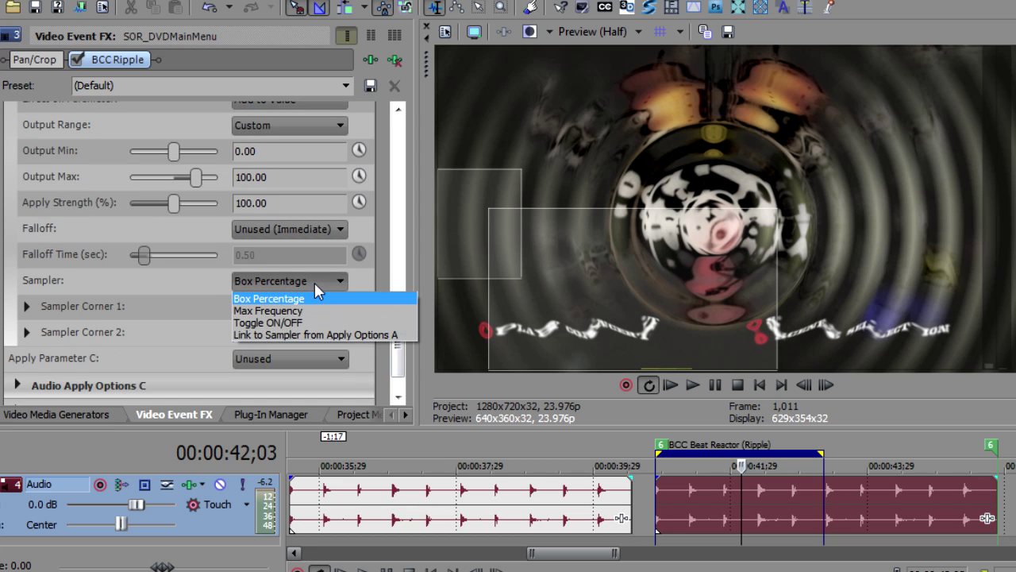
{"action": "left_click", "coordinate": [287, 335]}
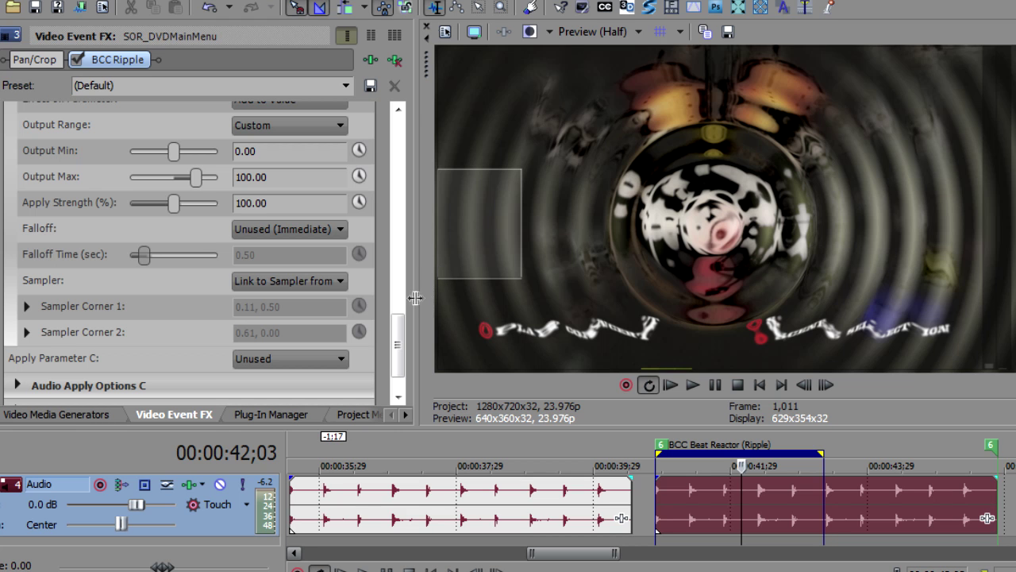
Step: Loop the whole selected audio clip and play it back to judge the wave height response
{"action": "scroll", "coordinate": [399, 334], "scroll_direction": "up", "scroll_amount": 1}
{"action": "scroll", "coordinate": [400, 333], "scroll_direction": "up", "scroll_amount": 4}
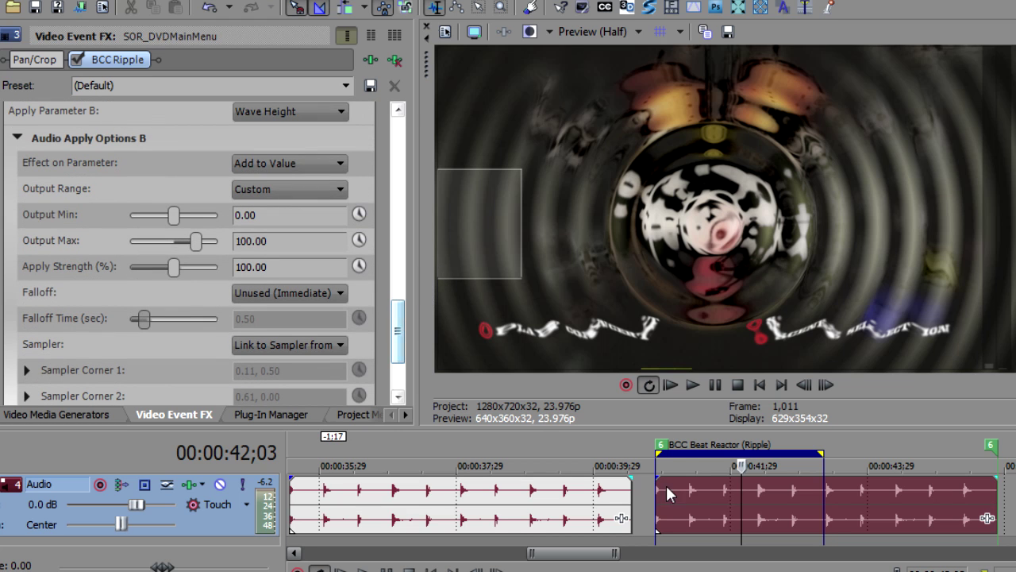
{"action": "double_click", "coordinate": [680, 487]}
{"action": "key", "text": "space"}
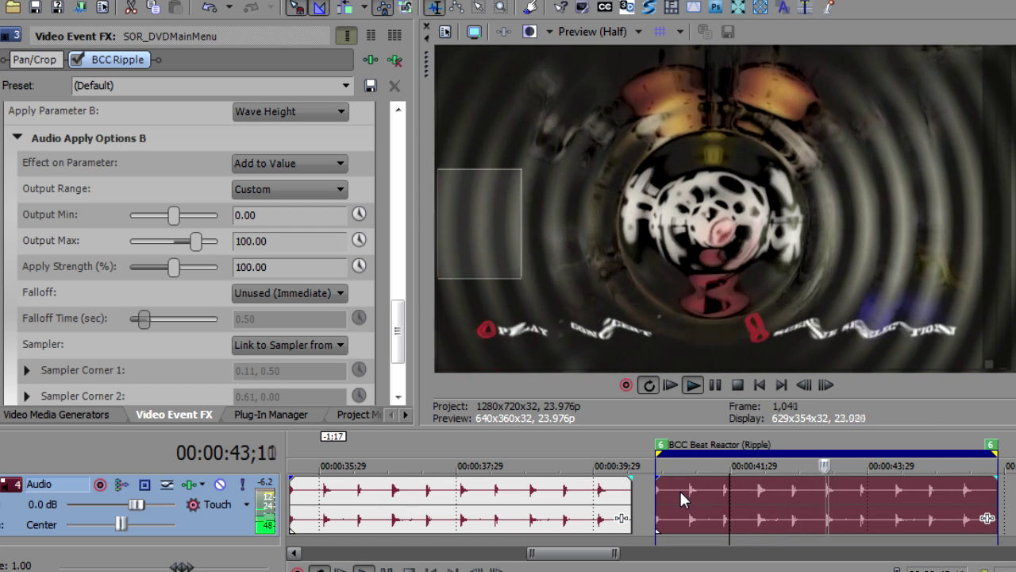
{"action": "key", "text": "Return"}
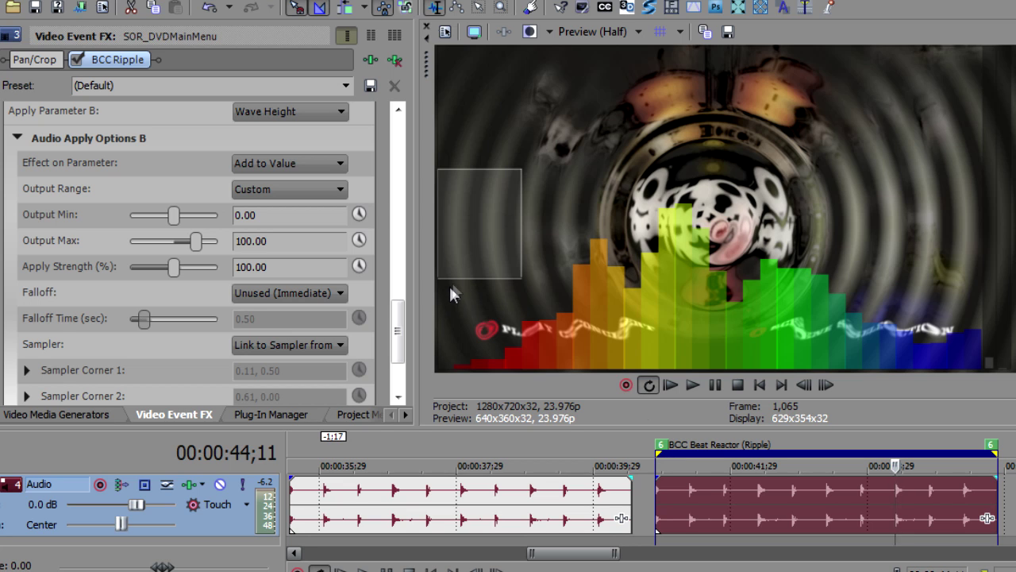
Step: Set Effect on Parameter in Audio Apply Options B to Replace Value and play back the looped clip
{"action": "left_click", "coordinate": [272, 162]}
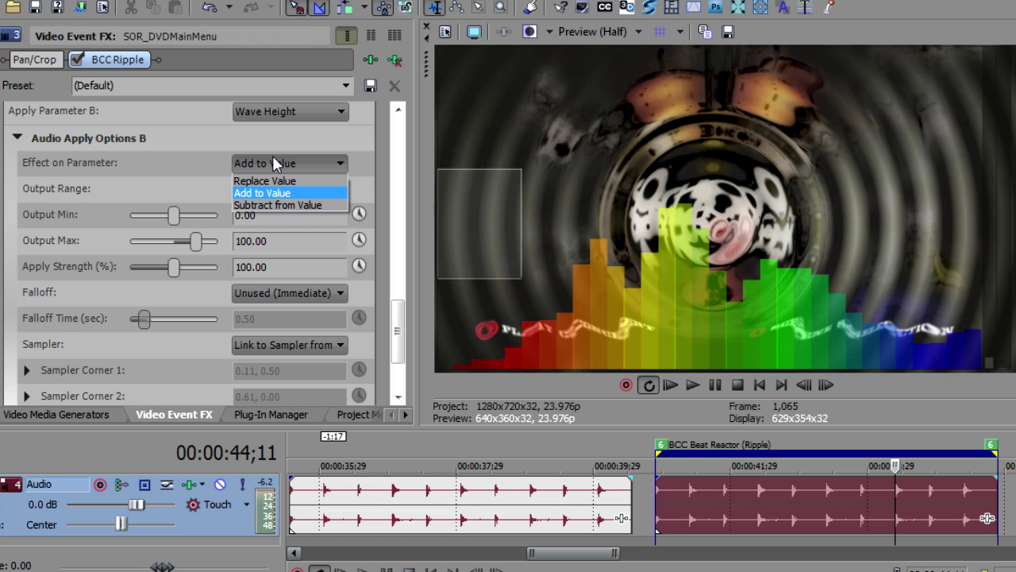
{"action": "left_click", "coordinate": [274, 181]}
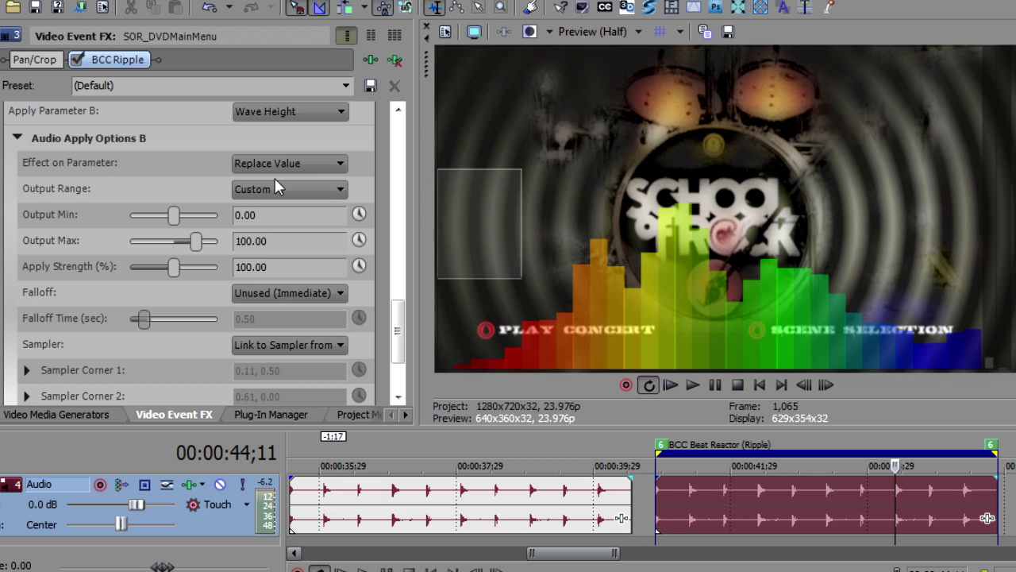
{"action": "left_click", "coordinate": [879, 502]}
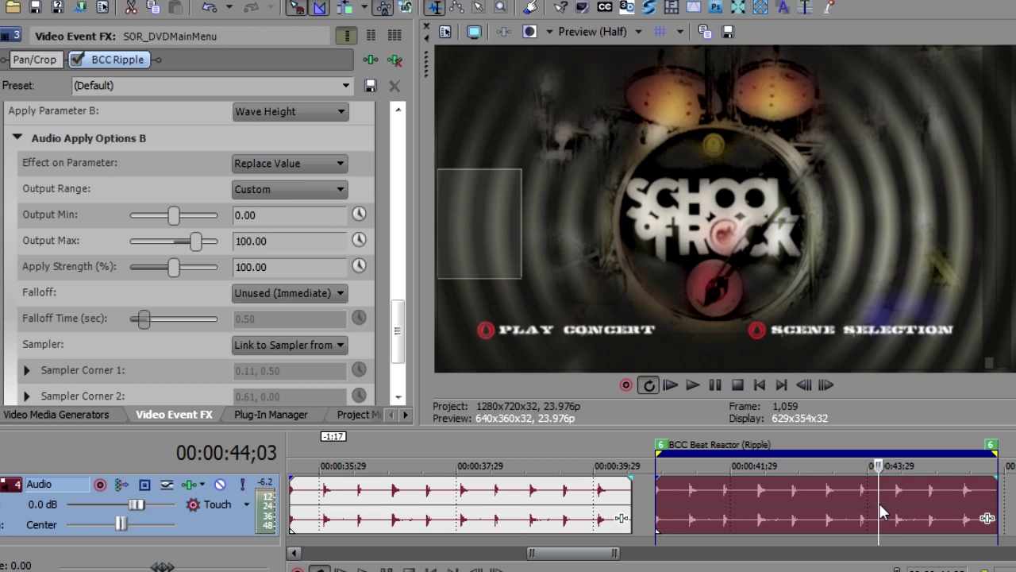
{"action": "left_click", "coordinate": [863, 509]}
{"action": "key", "text": "space"}
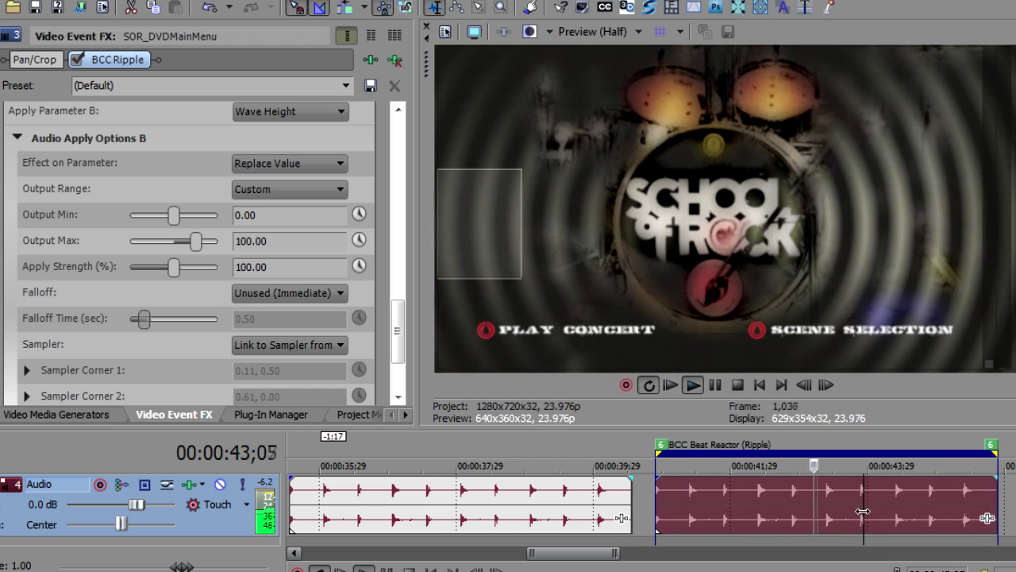
{"action": "key", "text": "Return"}
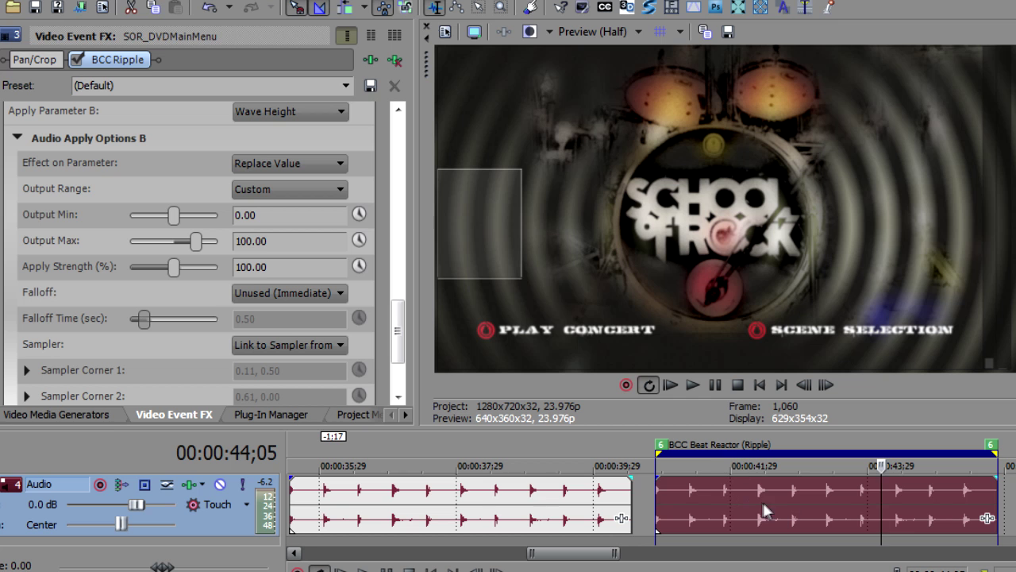
Step: Shorten the loop region to roughly the first four drum beats and play that section repeatedly
{"action": "left_click_drag", "start_coordinate": [994, 453], "coordinate": [789, 452]}
{"action": "left_click", "coordinate": [715, 508]}
{"action": "key", "text": "space"}
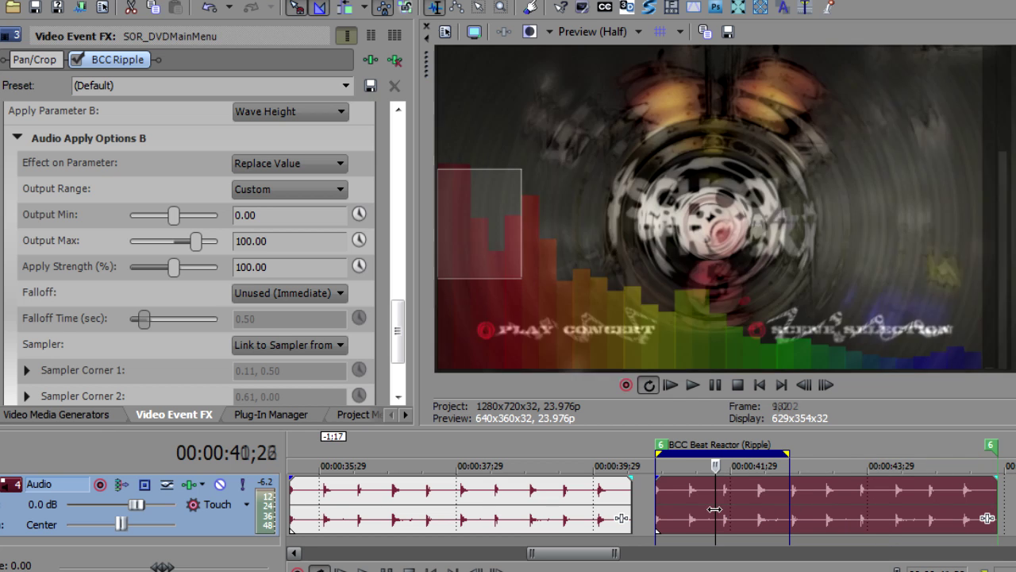
{"action": "key", "text": "space"}
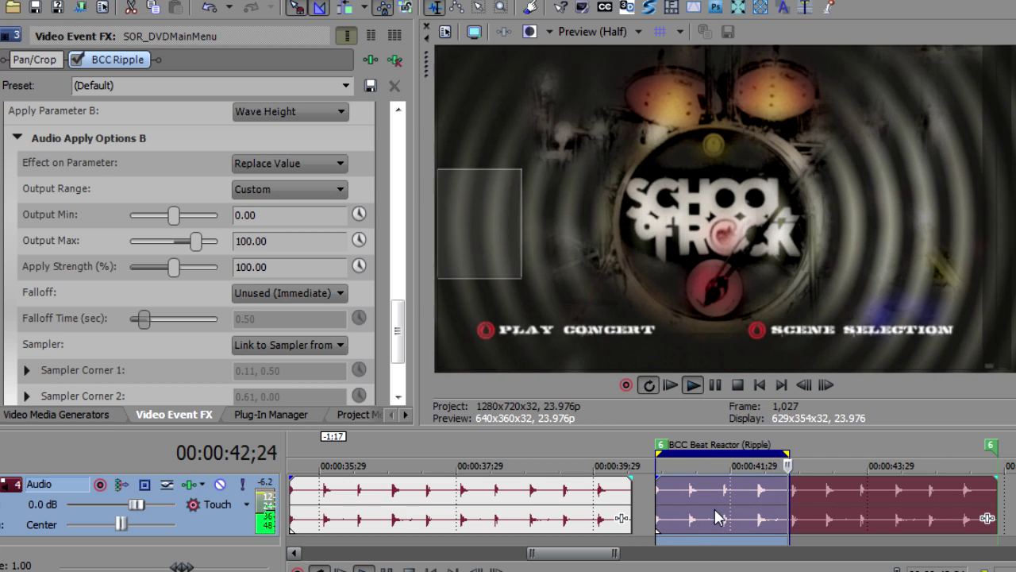
{"action": "key", "text": "space"}
{"action": "key", "text": "space"}
{"action": "key", "text": "space"}
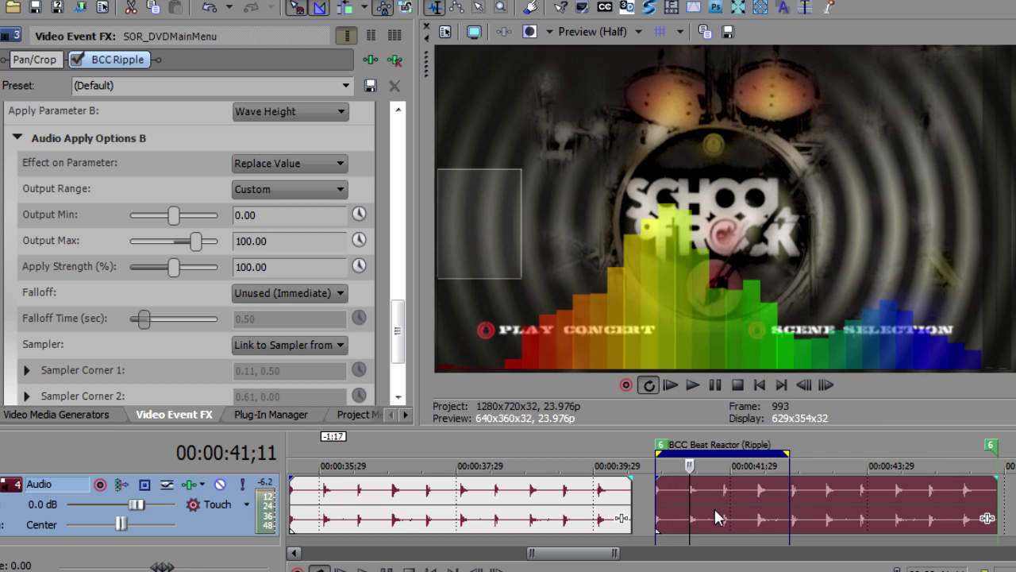
Step: Compare the preview frames on and between drum beats to inspect how the wave height reacts
{"action": "left_click", "coordinate": [722, 491]}
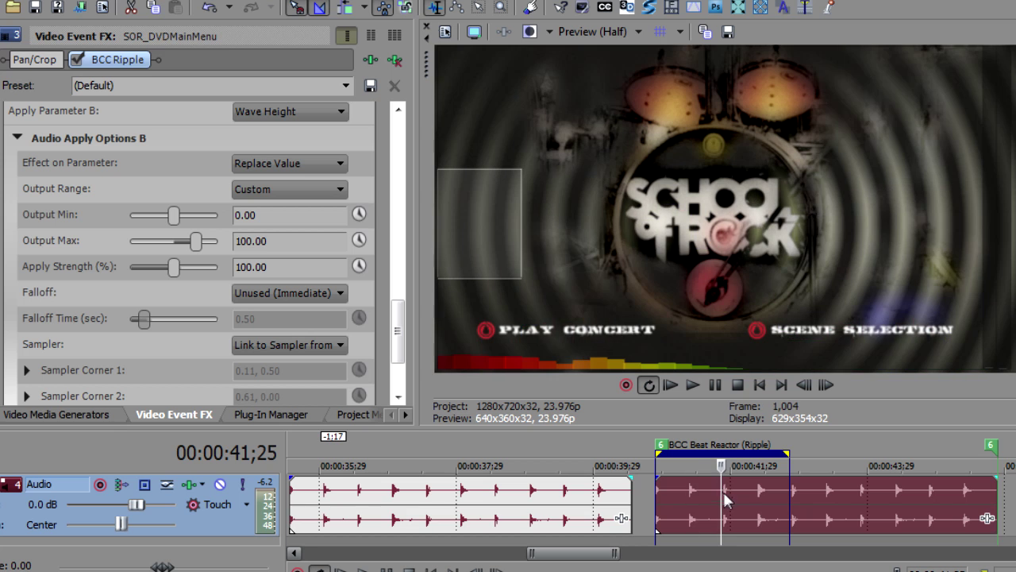
{"action": "left_click", "coordinate": [722, 493]}
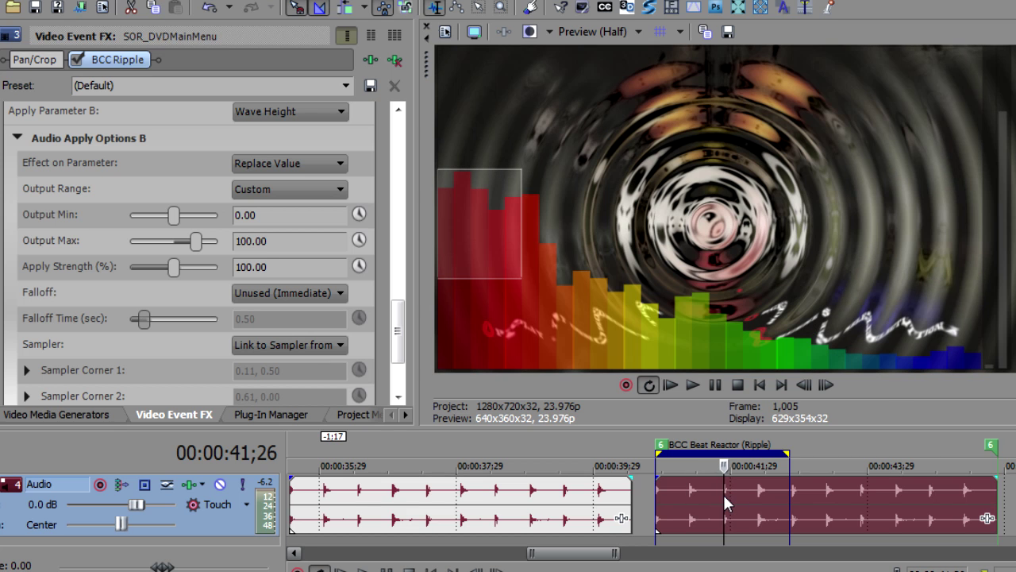
{"action": "left_click", "coordinate": [707, 501]}
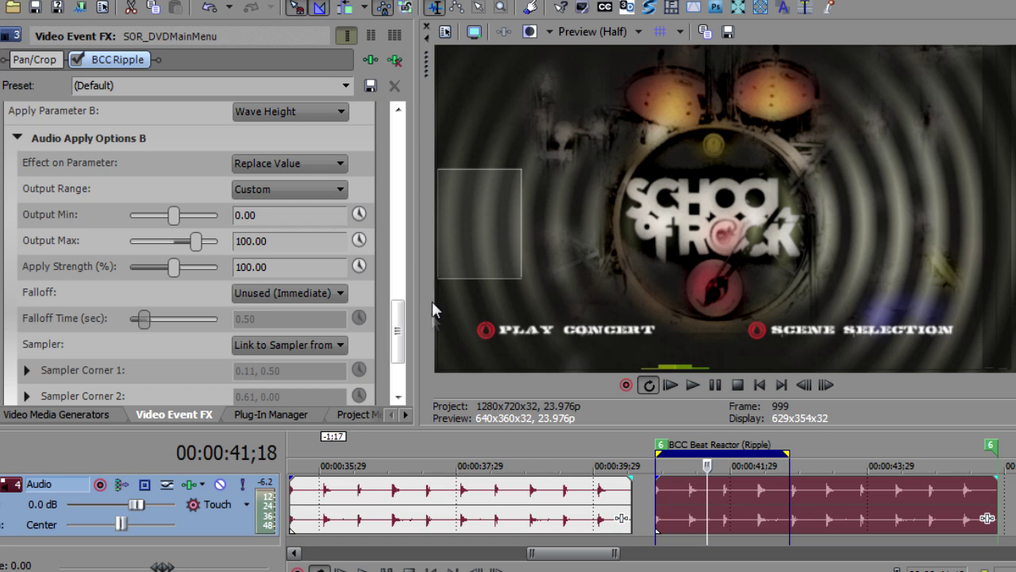
Step: Try a Quadratic Hard Falloff for the wave height in Audio Apply Options B and play back the whole looped clip
{"action": "mouse_move", "coordinate": [398, 329]}
{"action": "left_mouse_down"}
{"action": "mouse_move", "coordinate": [398, 287]}
{"action": "mouse_move", "coordinate": [398, 345]}
{"action": "left_mouse_up"}
{"action": "left_click", "coordinate": [281, 225]}
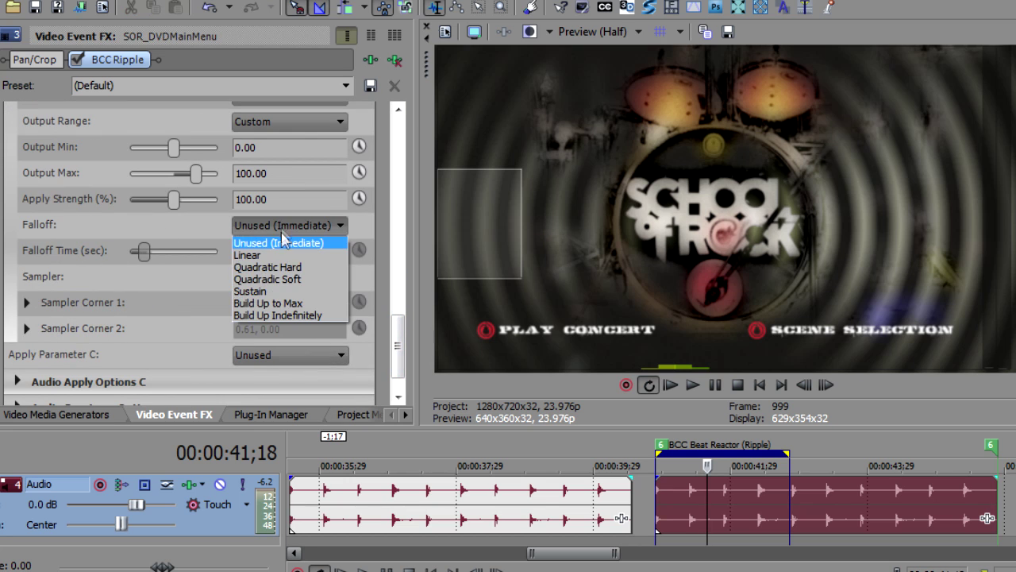
{"action": "left_click", "coordinate": [288, 267]}
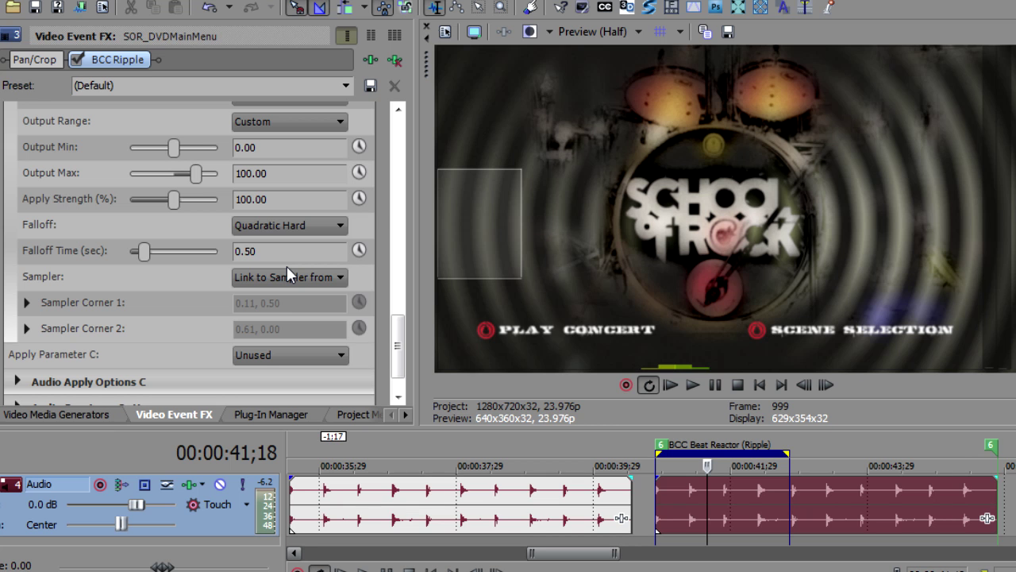
{"action": "double_click", "coordinate": [691, 509]}
{"action": "key", "text": "space"}
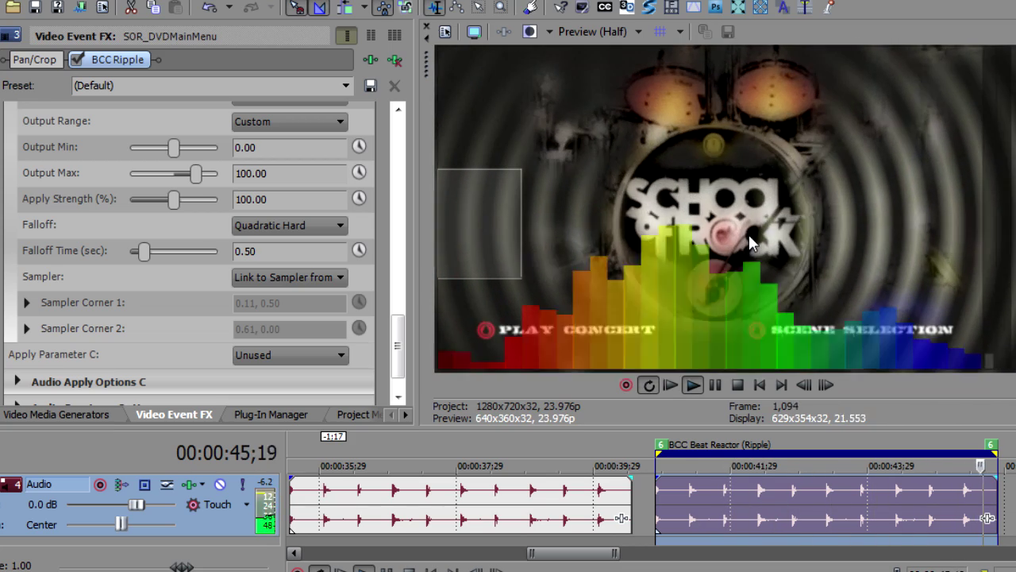
{"action": "key", "text": "space"}
Step: Try the Unused (Immediate) Falloff for the wave height in Audio Apply Options B and play back the looped clip
{"action": "left_click", "coordinate": [325, 230]}
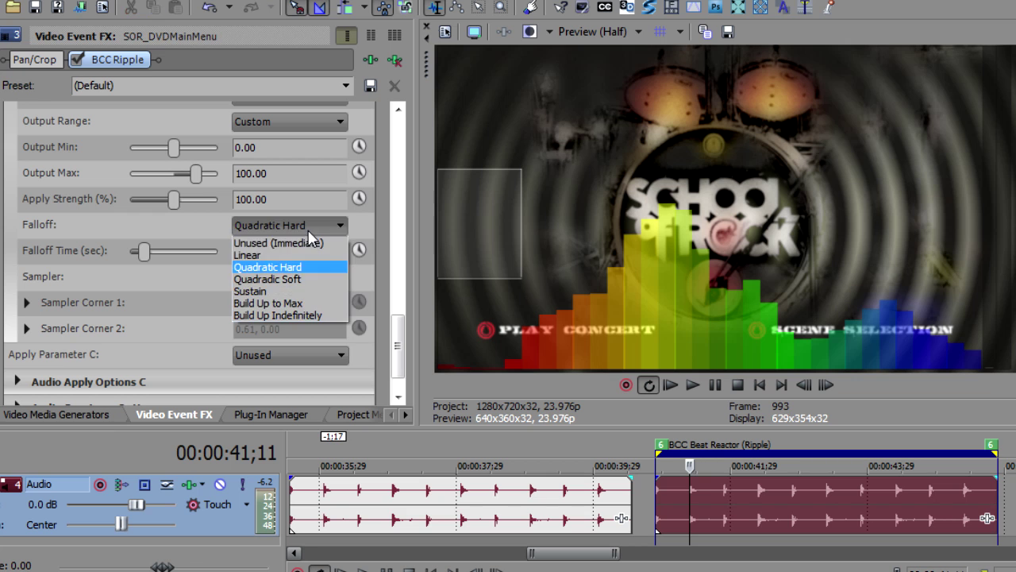
{"action": "left_click", "coordinate": [307, 241]}
{"action": "double_click", "coordinate": [758, 492]}
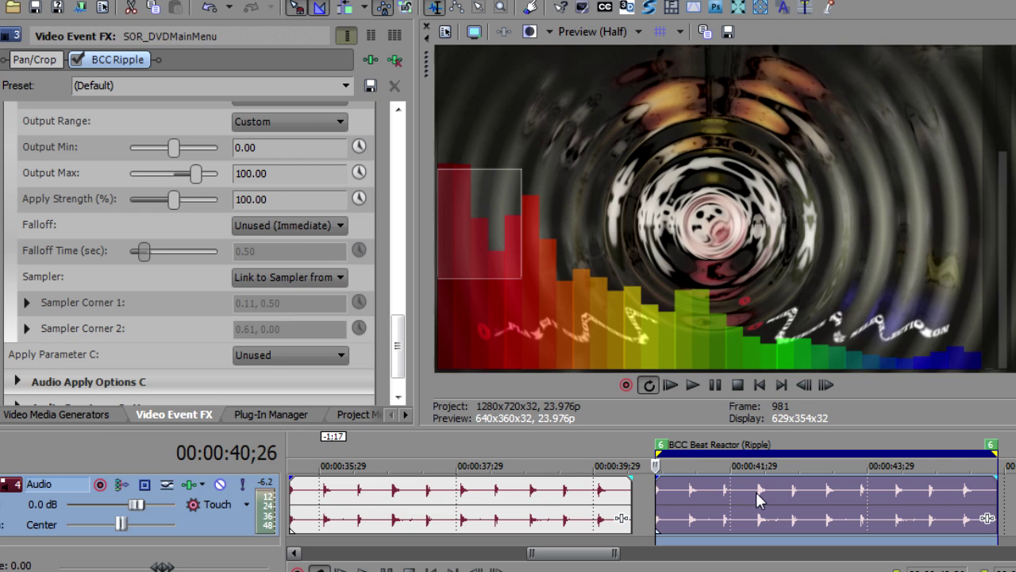
{"action": "key", "text": "space"}
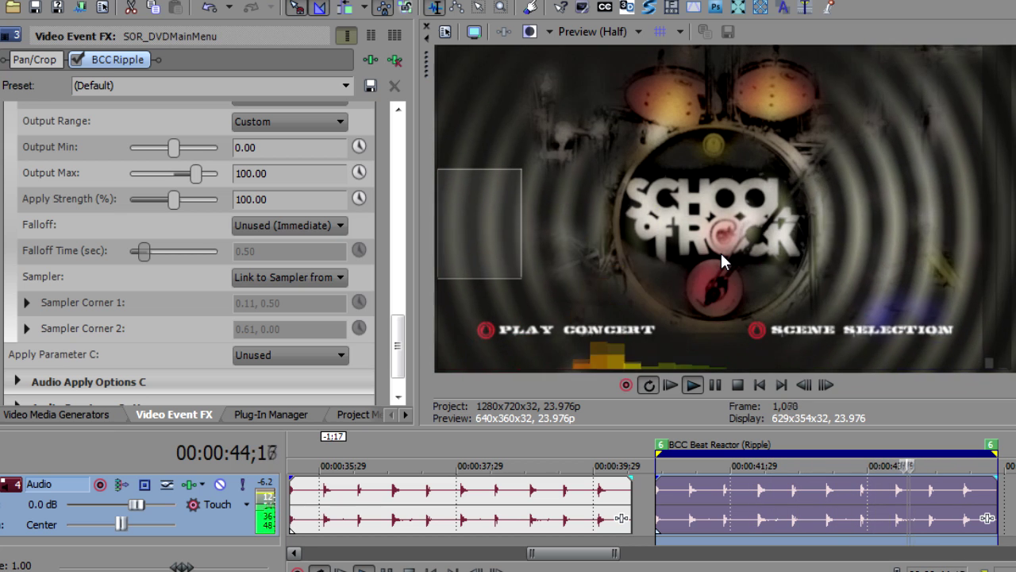
{"action": "key", "text": "Return"}
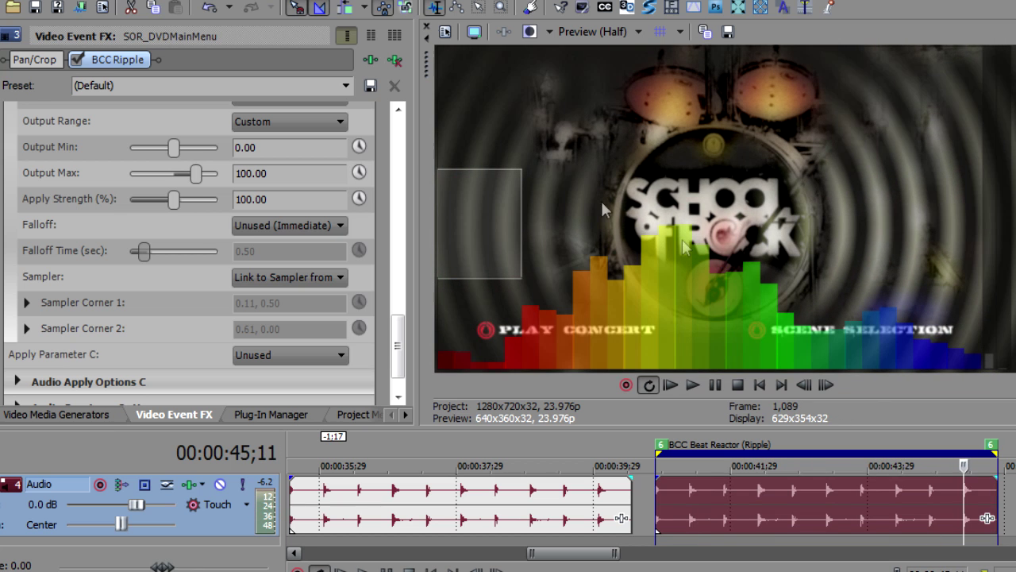
Step: Set the wave height Falloff in Audio Apply Options B back to Quadratic Hard and play back the loop
{"action": "left_click", "coordinate": [275, 223]}
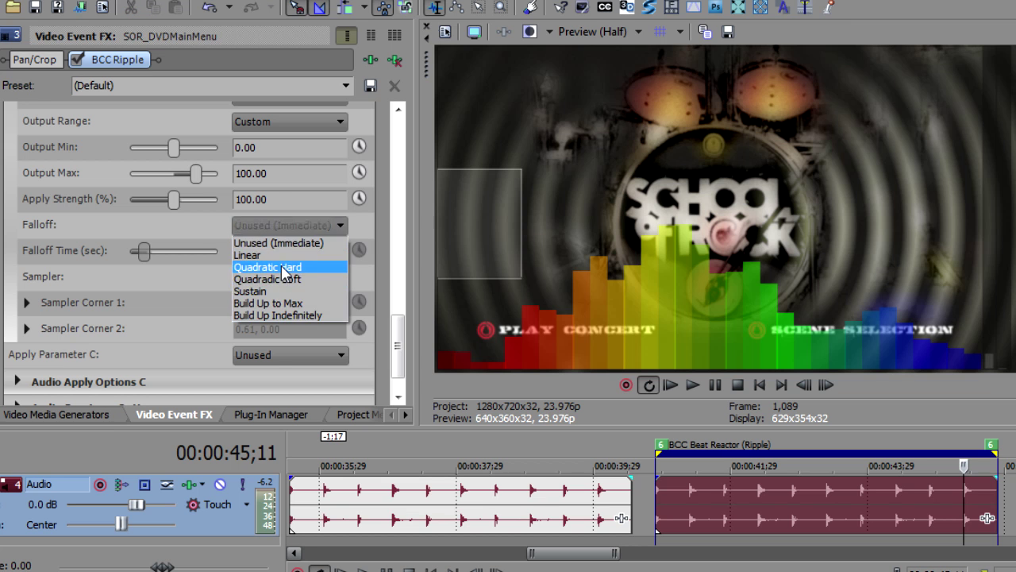
{"action": "left_click", "coordinate": [268, 266]}
{"action": "left_click", "coordinate": [742, 520]}
{"action": "key", "text": "space"}
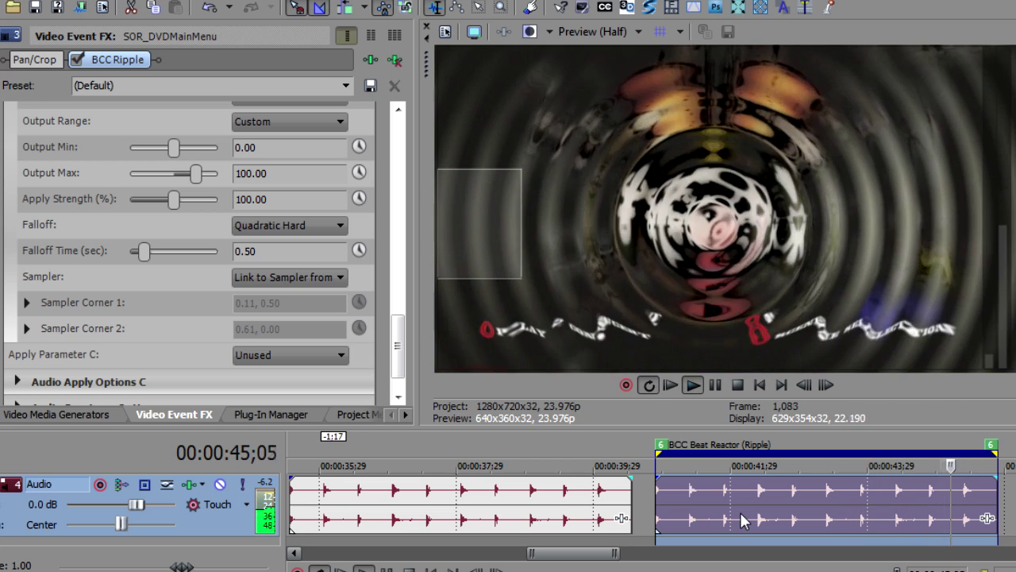
{"action": "key", "text": "Return"}
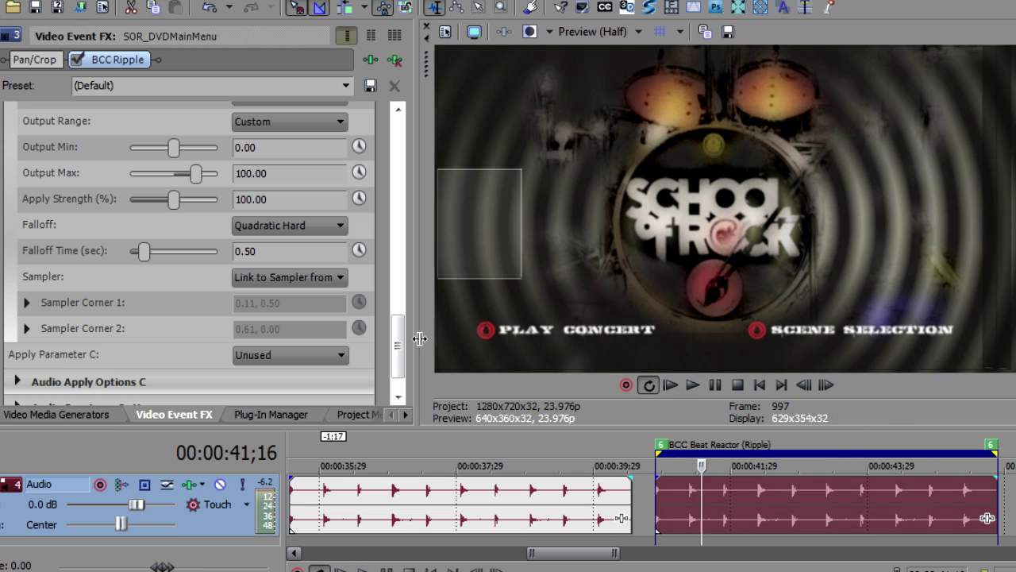
Step: Collapse Audio Apply Options B, expand Audio Apply Options C, and set Apply Parameter C to Light Level
{"action": "left_click_drag", "start_coordinate": [397, 342], "coordinate": [400, 318]}
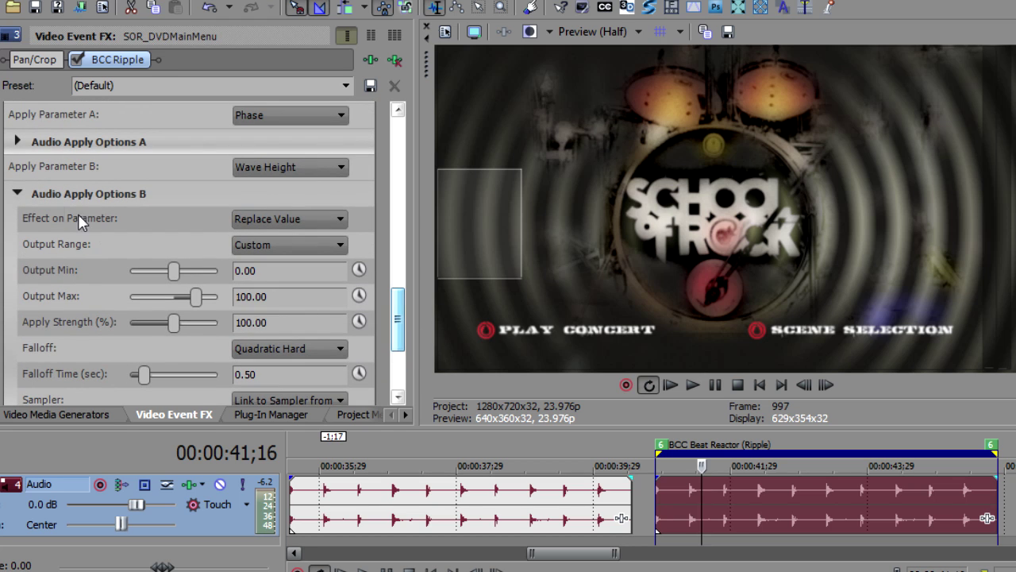
{"action": "left_click", "coordinate": [17, 195]}
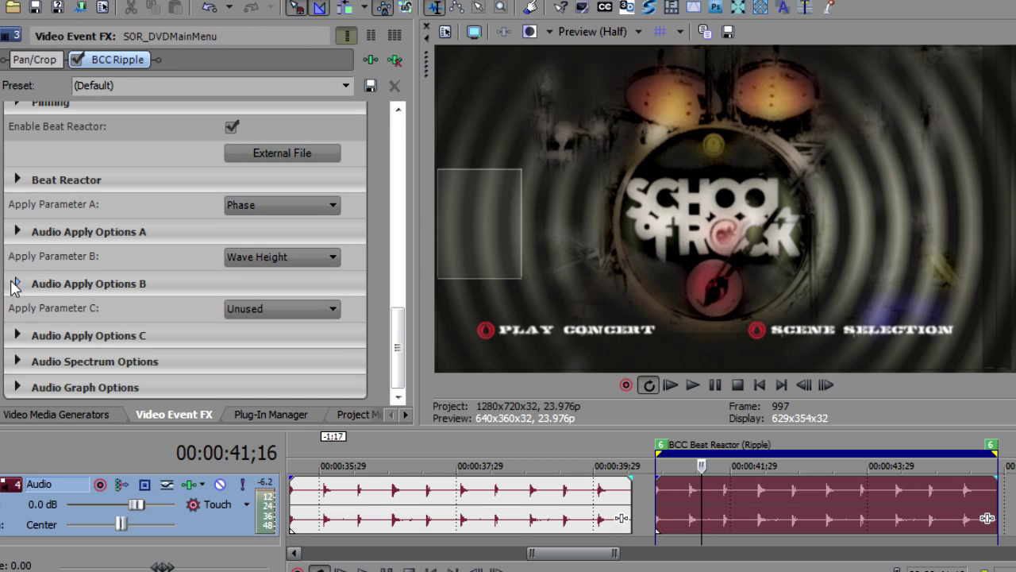
{"action": "left_click", "coordinate": [16, 284]}
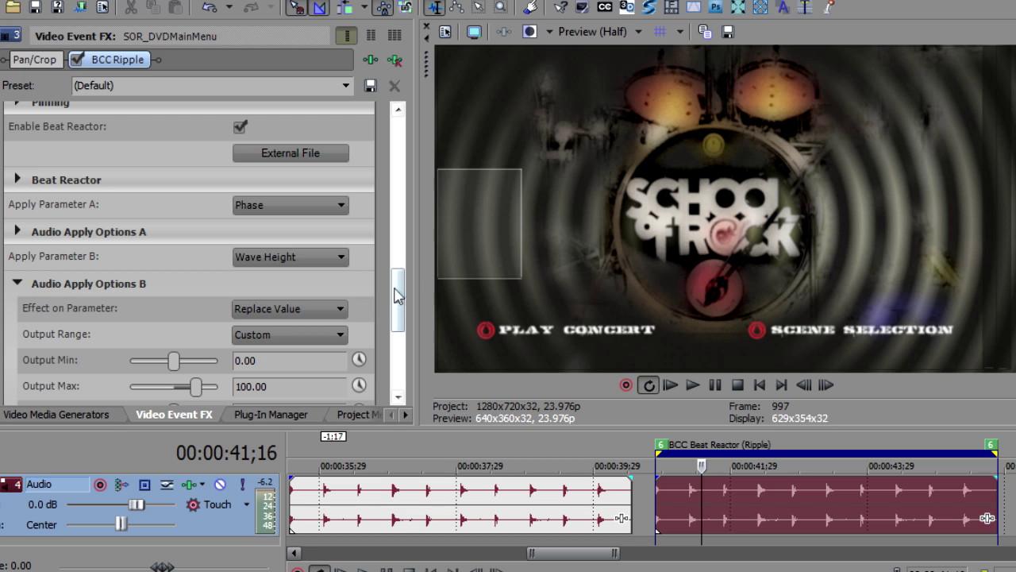
{"action": "left_click", "coordinate": [18, 284]}
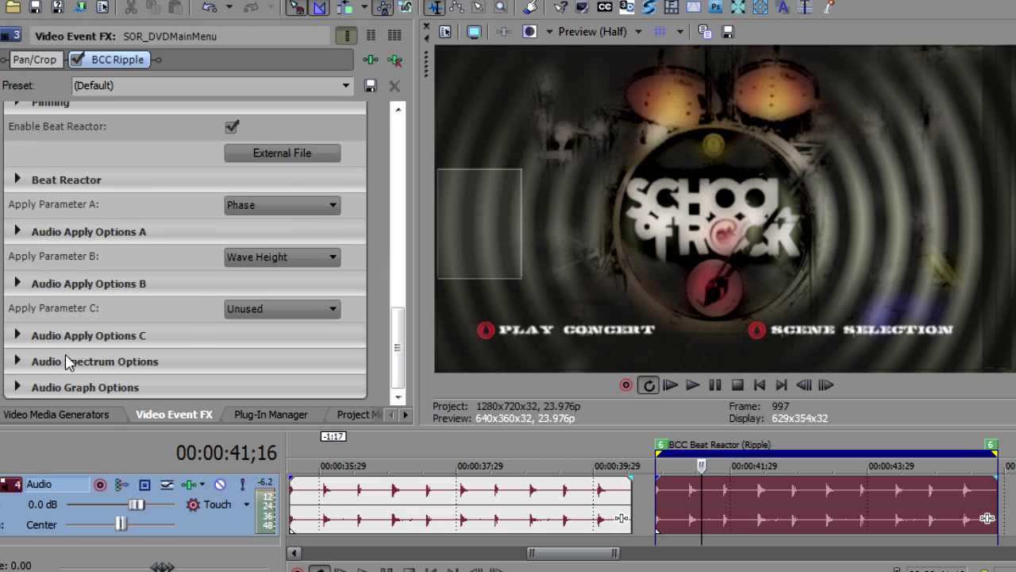
{"action": "left_click", "coordinate": [17, 336]}
{"action": "left_click_drag", "start_coordinate": [397, 301], "coordinate": [397, 343]}
{"action": "left_click", "coordinate": [270, 125]}
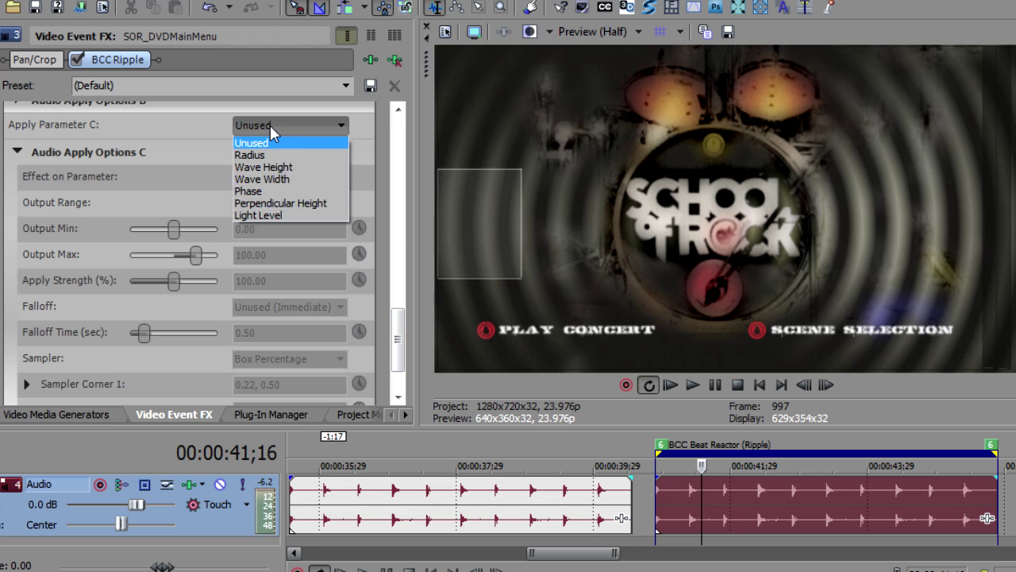
{"action": "left_click", "coordinate": [277, 215]}
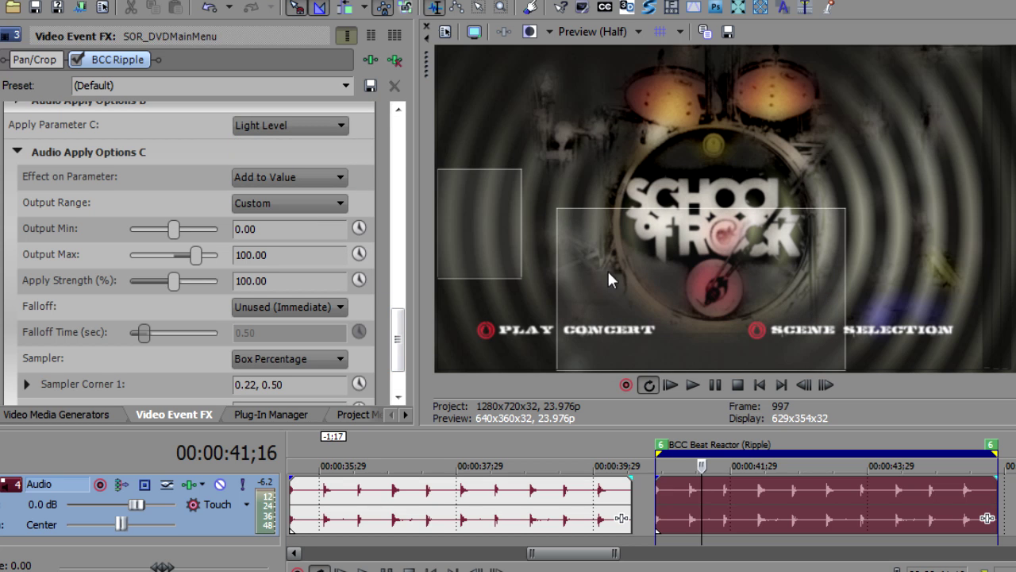
Step: In Audio Apply Options C, link the sampler to Apply Options A and set Effect on Parameter to Replace Value
{"action": "left_click_drag", "start_coordinate": [400, 334], "coordinate": [399, 346]}
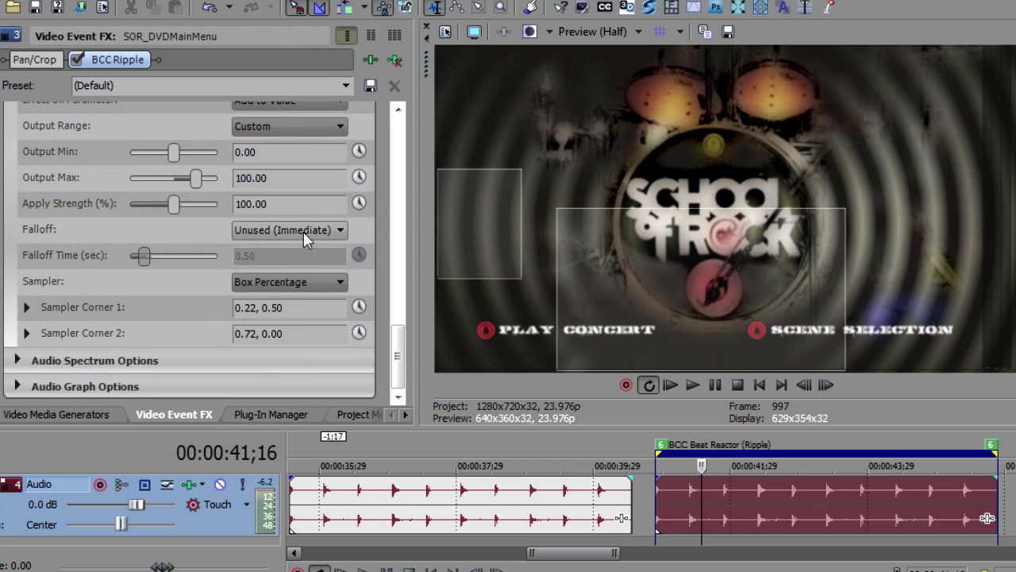
{"action": "left_click", "coordinate": [304, 279]}
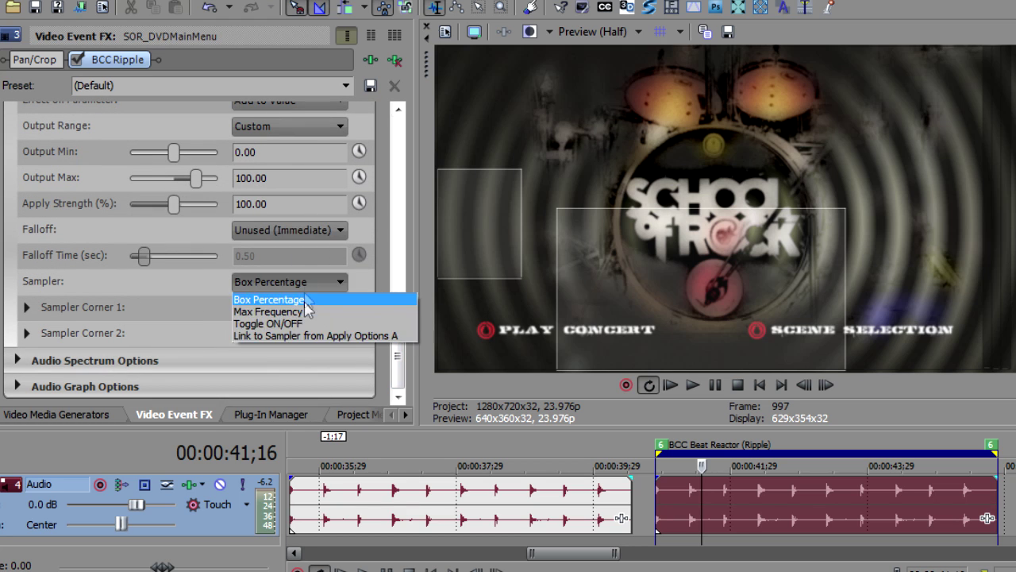
{"action": "left_click", "coordinate": [304, 335]}
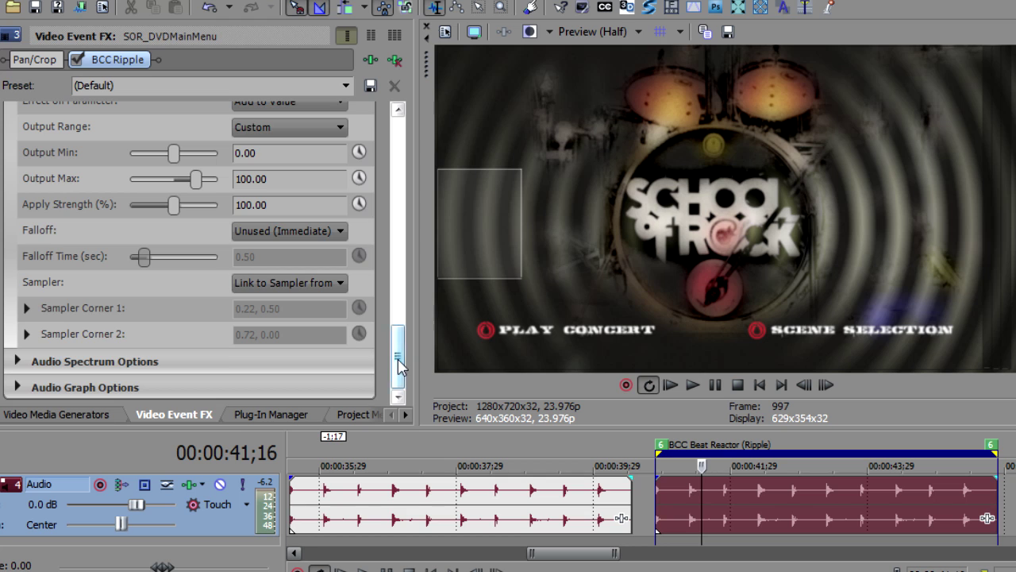
{"action": "left_click_drag", "start_coordinate": [401, 359], "coordinate": [401, 335]}
{"action": "left_click", "coordinate": [277, 210]}
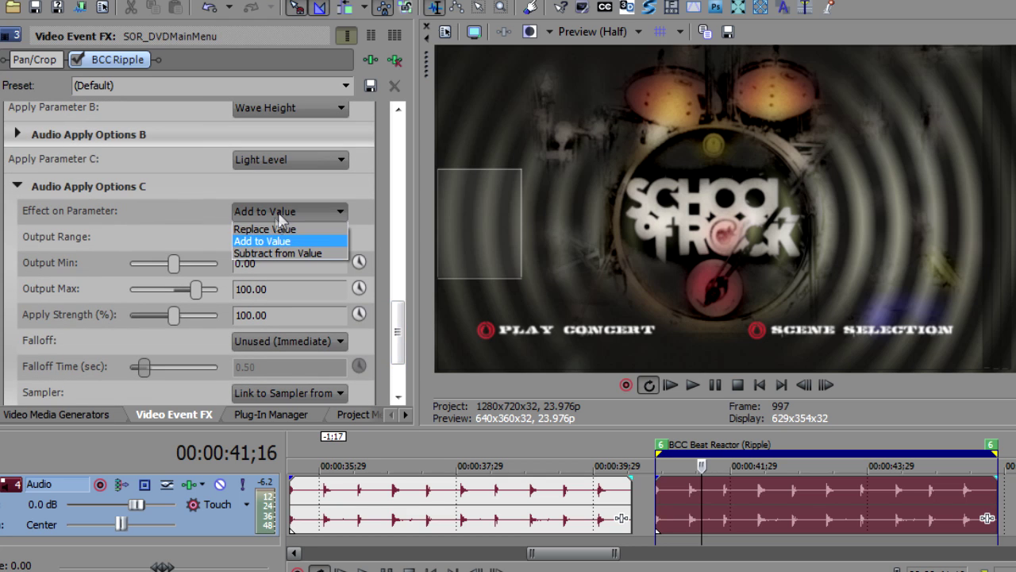
{"action": "left_click", "coordinate": [270, 226]}
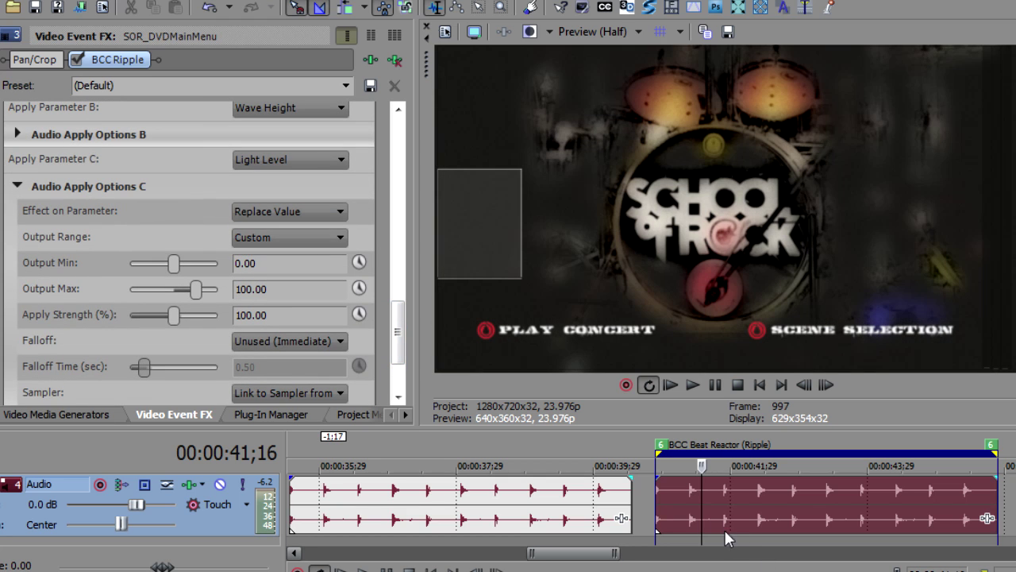
Step: Set the light level Falloff in Audio Apply Options C to Quadratic Hard and play back the looped clip
{"action": "left_click", "coordinate": [304, 341]}
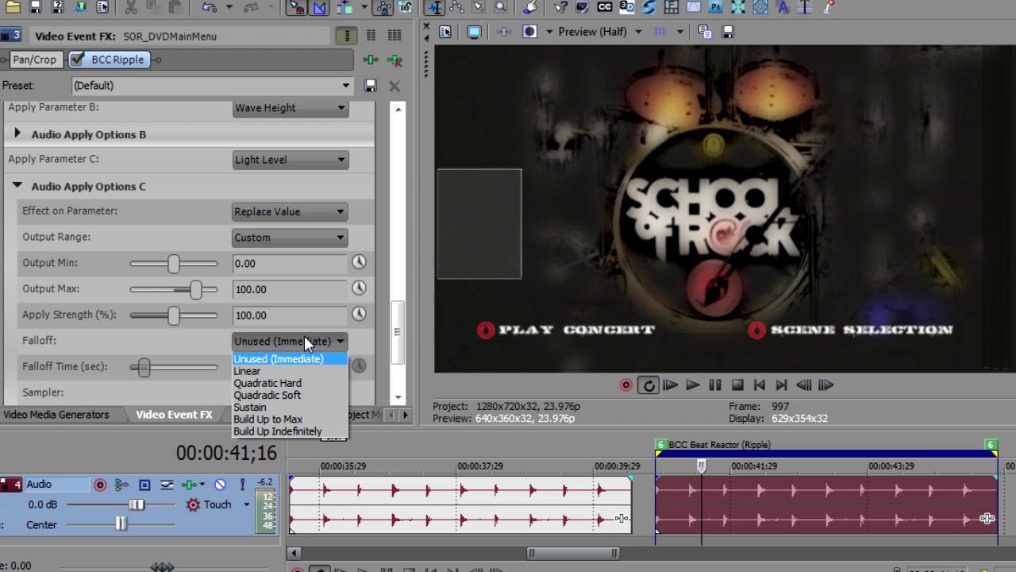
{"action": "left_click", "coordinate": [303, 383]}
{"action": "scroll", "coordinate": [397, 334], "scroll_direction": "down", "scroll_amount": 2}
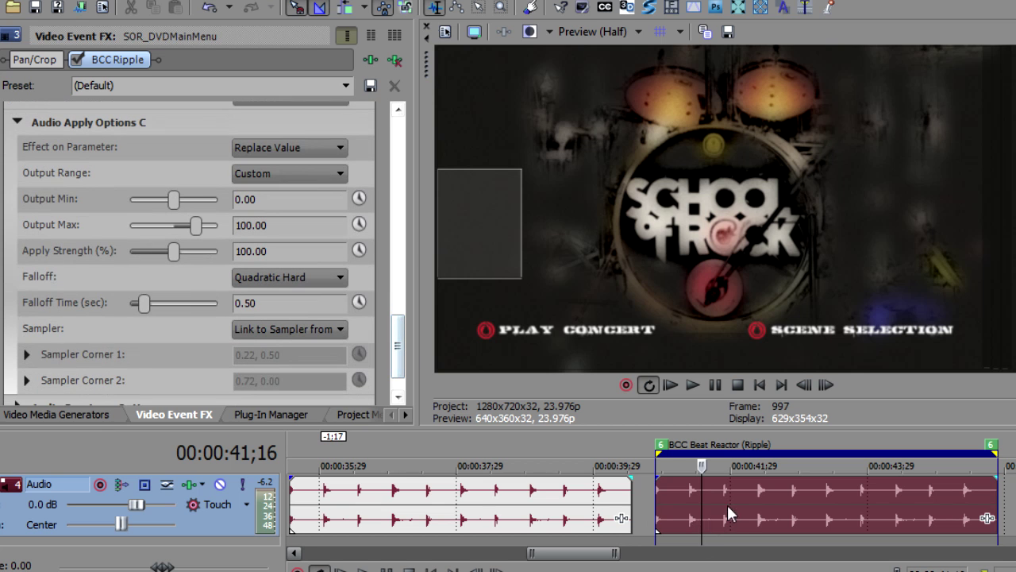
{"action": "double_click", "coordinate": [728, 504]}
{"action": "key", "text": "space"}
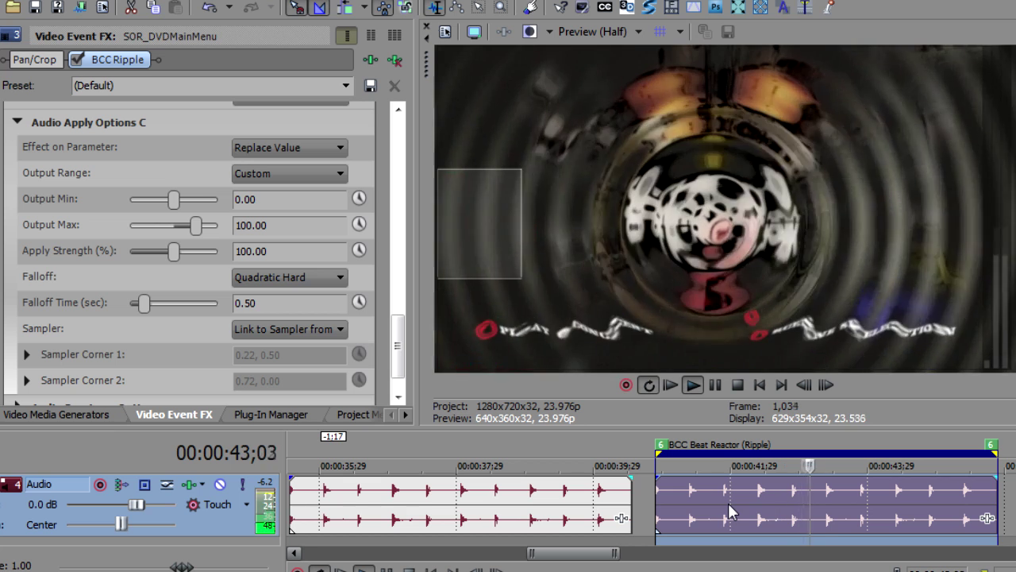
{"action": "key", "text": "Return"}
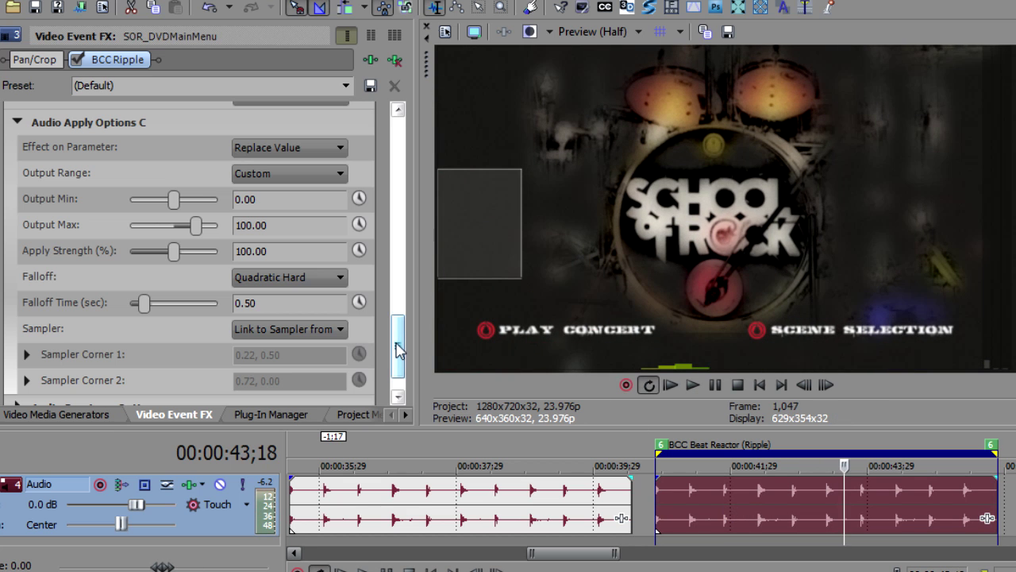
Step: On a drum-beat frame, reduce the ripple's Radius to about 97.89 and its Wave Width to about 22.84
{"action": "left_click_drag", "start_coordinate": [390, 355], "coordinate": [390, 246]}
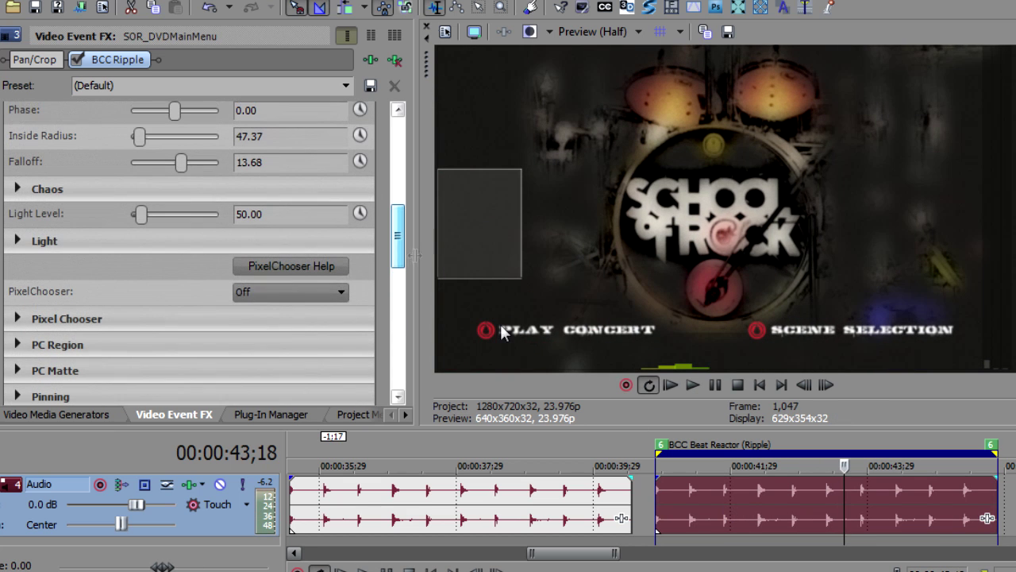
{"action": "left_click", "coordinate": [793, 492]}
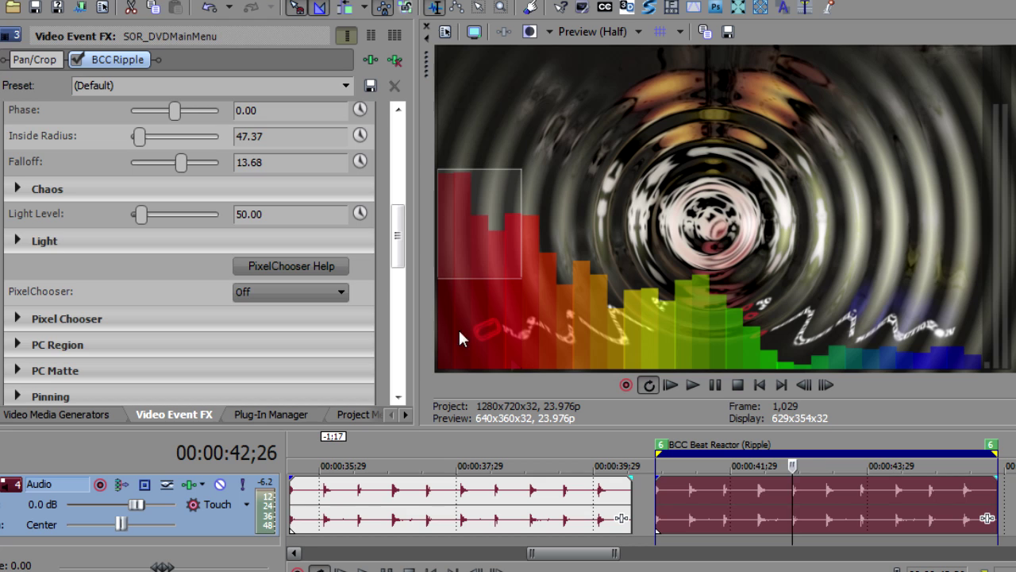
{"action": "left_click_drag", "start_coordinate": [397, 232], "coordinate": [395, 162]}
{"action": "left_click_drag", "start_coordinate": [170, 222], "coordinate": [140, 224]}
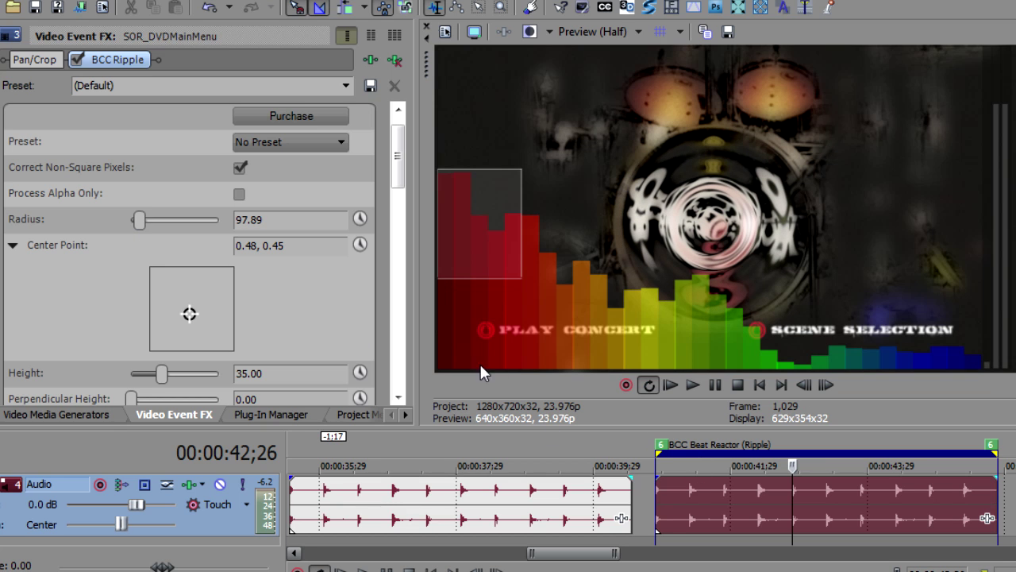
{"action": "left_click_drag", "start_coordinate": [397, 164], "coordinate": [395, 205]}
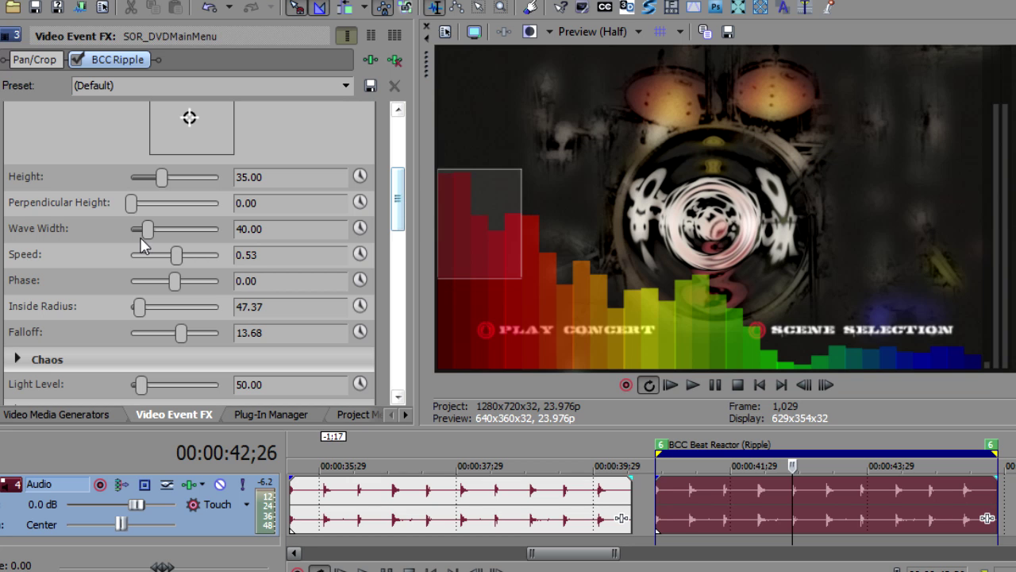
{"action": "left_click_drag", "start_coordinate": [150, 237], "coordinate": [141, 230]}
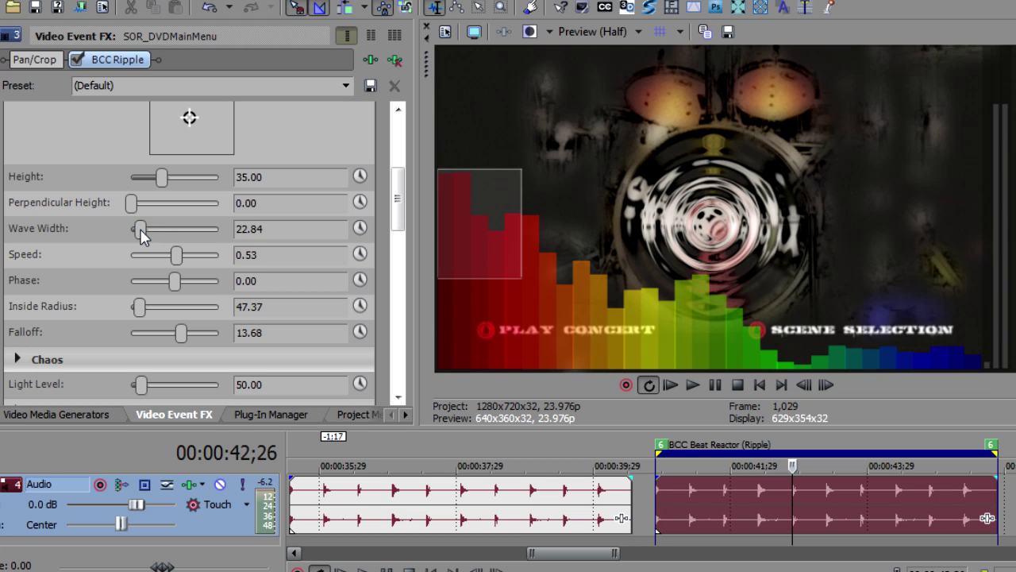
Step: Expand the Beat Reactor settings and set Show Graph to No to hide the audio graph
{"action": "left_click", "coordinate": [735, 502]}
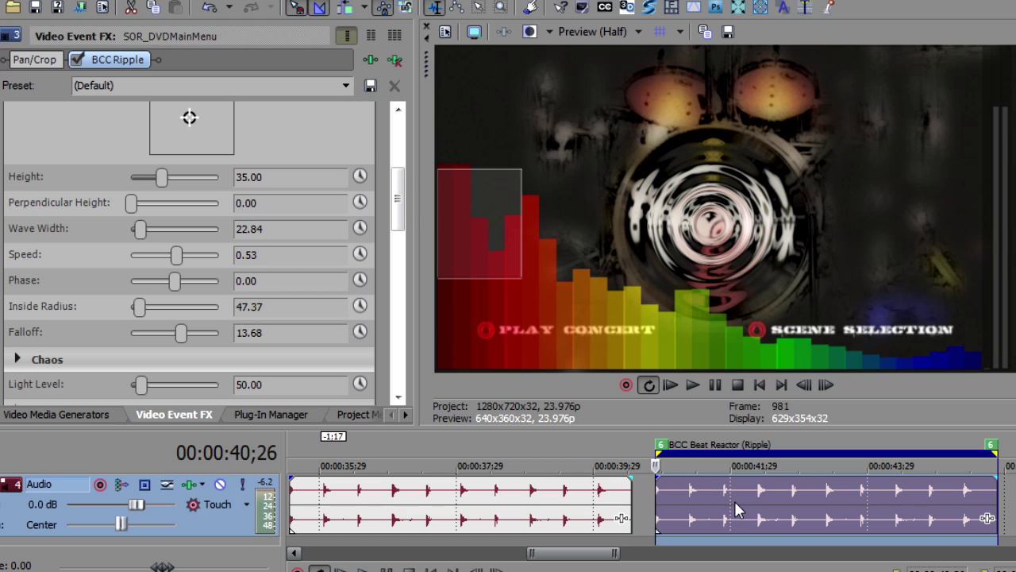
{"action": "left_click_drag", "start_coordinate": [395, 211], "coordinate": [398, 300]}
{"action": "left_click", "coordinate": [18, 214]}
{"action": "left_click", "coordinate": [294, 362]}
{"action": "left_click", "coordinate": [282, 397]}
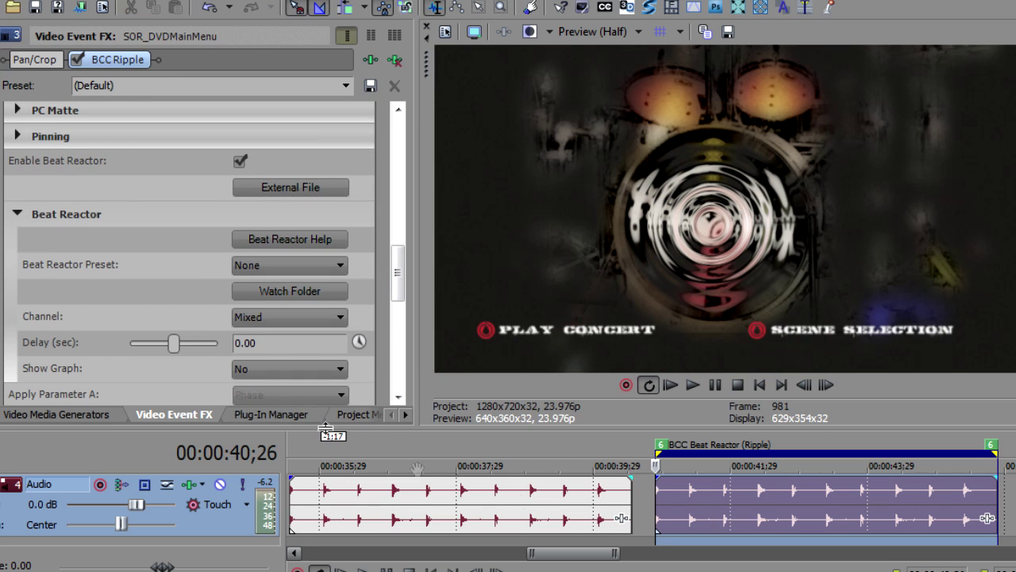
Step: Play back the looped clip without the graph to review the ripple's reaction to the drum beats
{"action": "left_click", "coordinate": [762, 509]}
{"action": "key", "text": "space"}
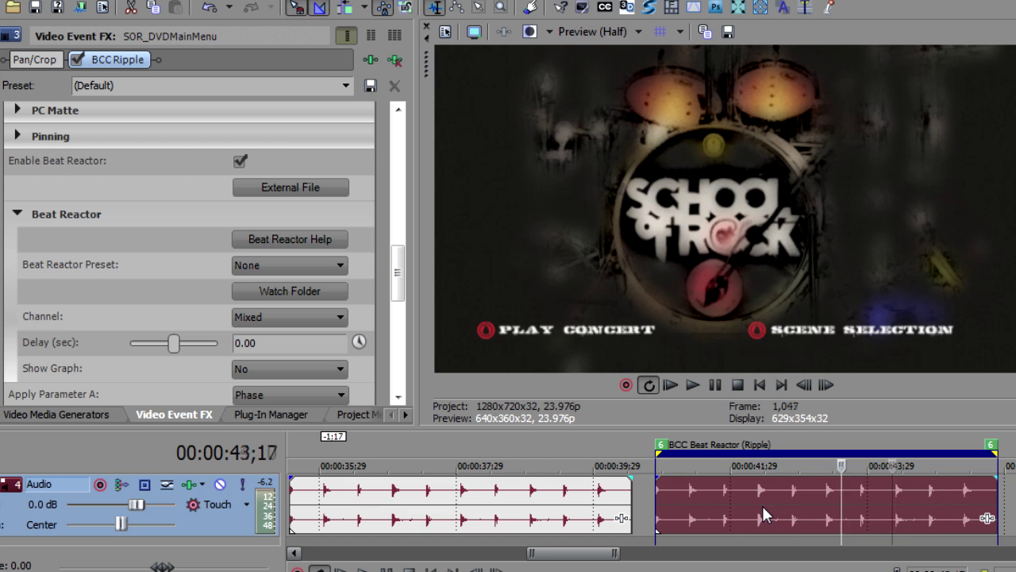
{"action": "key", "text": "space"}
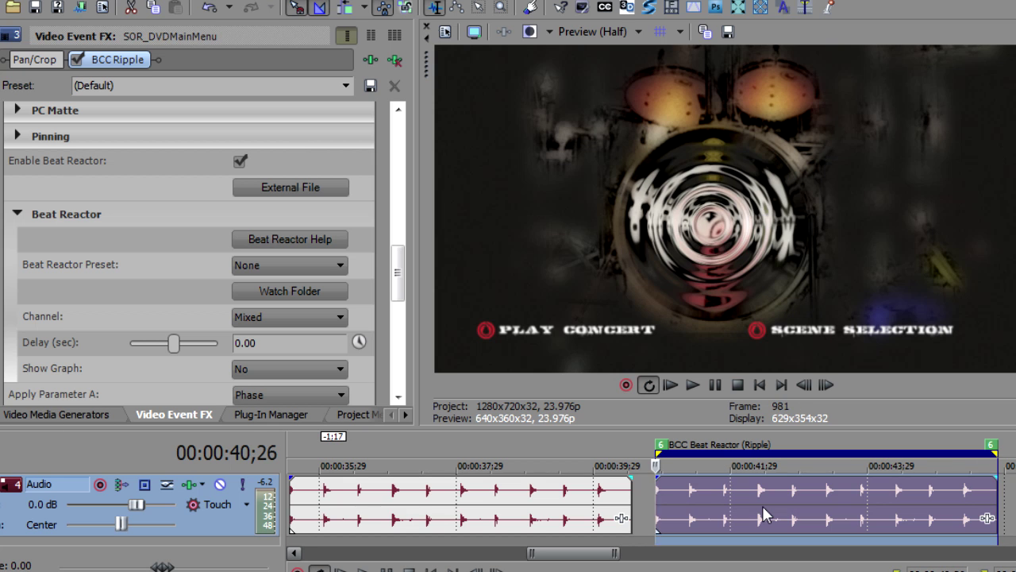
{"action": "key", "text": "space"}
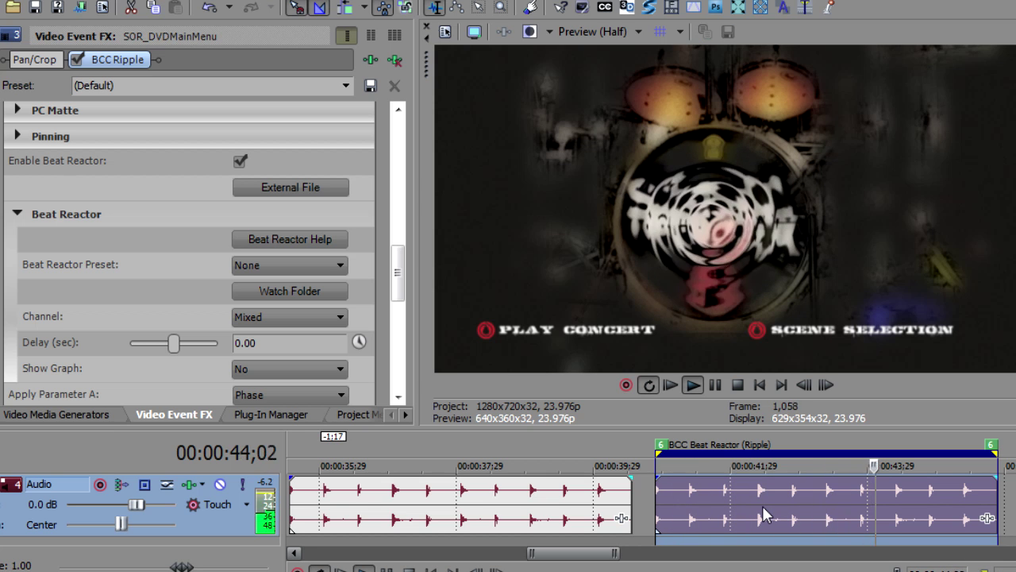
{"action": "key", "text": "Return"}
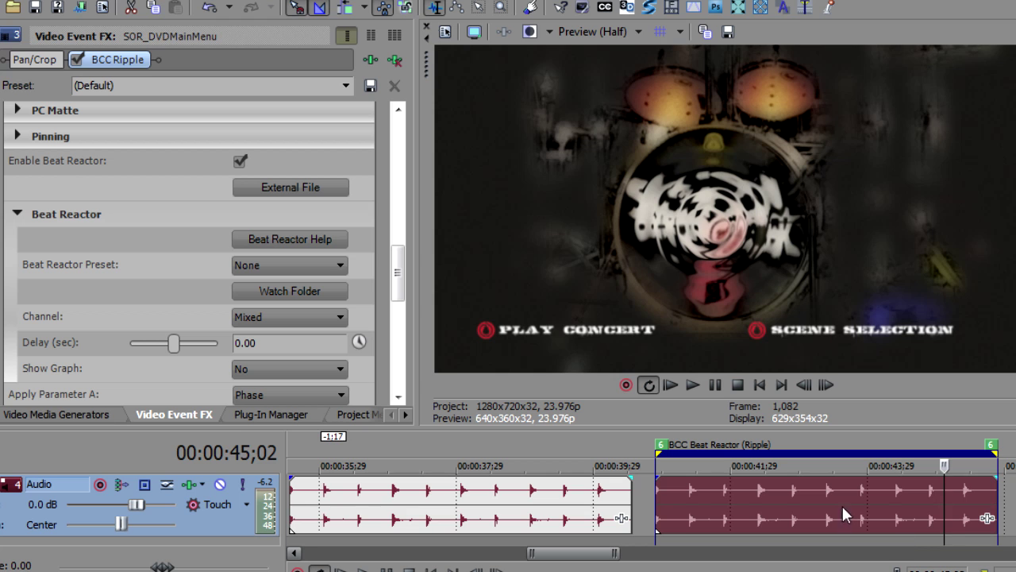
Step: On a drum-beat frame, set the ripple's Wave Width to about 29.72 and its Falloff to about 30.53
{"action": "left_click", "coordinate": [827, 486]}
{"action": "left_click", "coordinate": [860, 491]}
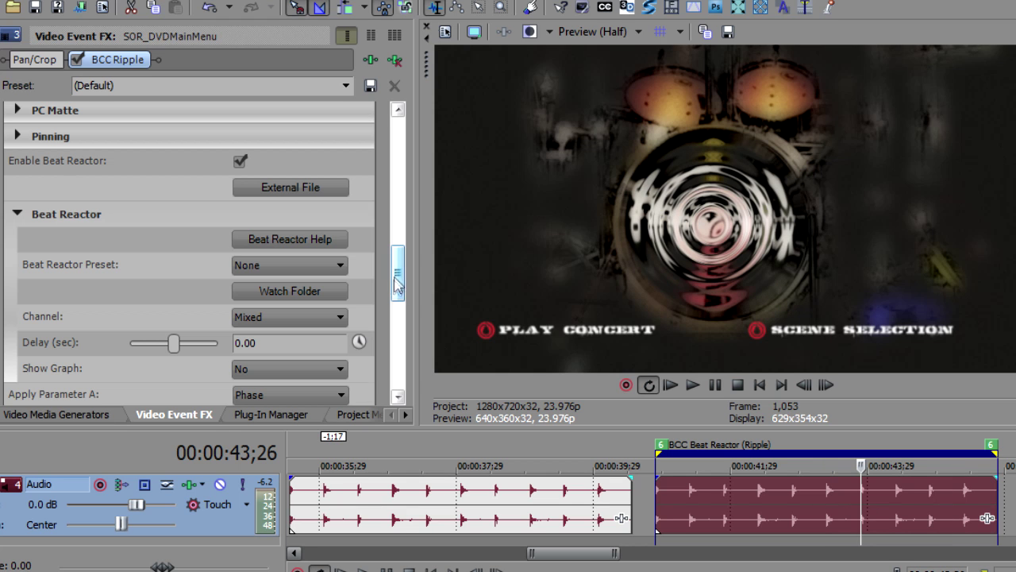
{"action": "left_click_drag", "start_coordinate": [398, 287], "coordinate": [399, 208]}
{"action": "left_click_drag", "start_coordinate": [142, 204], "coordinate": [142, 206]}
{"action": "left_click_drag", "start_coordinate": [182, 310], "coordinate": [189, 312]}
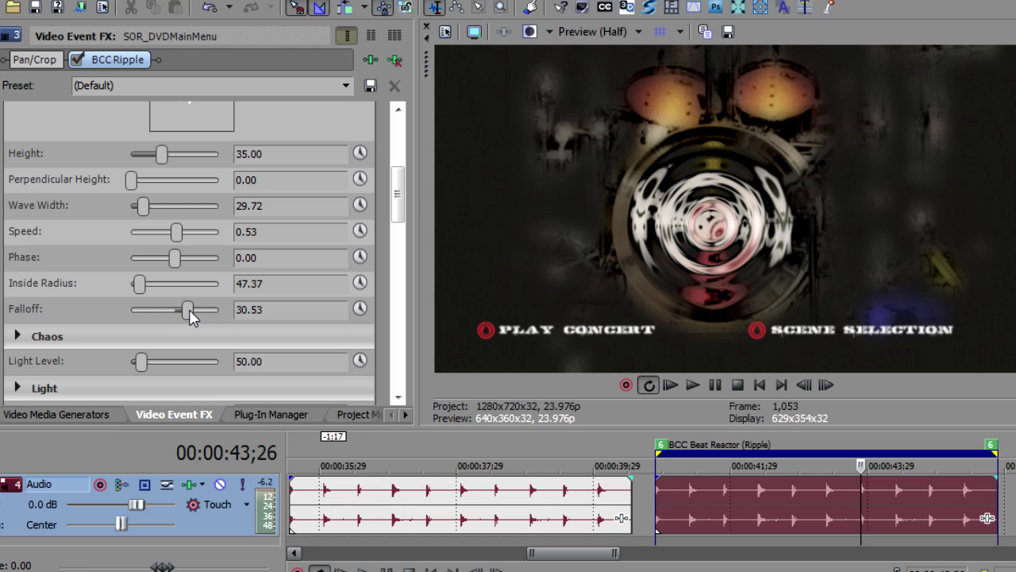
Step: Play back the looped DVD menu clip to review the ripple's reaction to the drum beats, and pause it between beats
{"action": "key", "text": "space"}
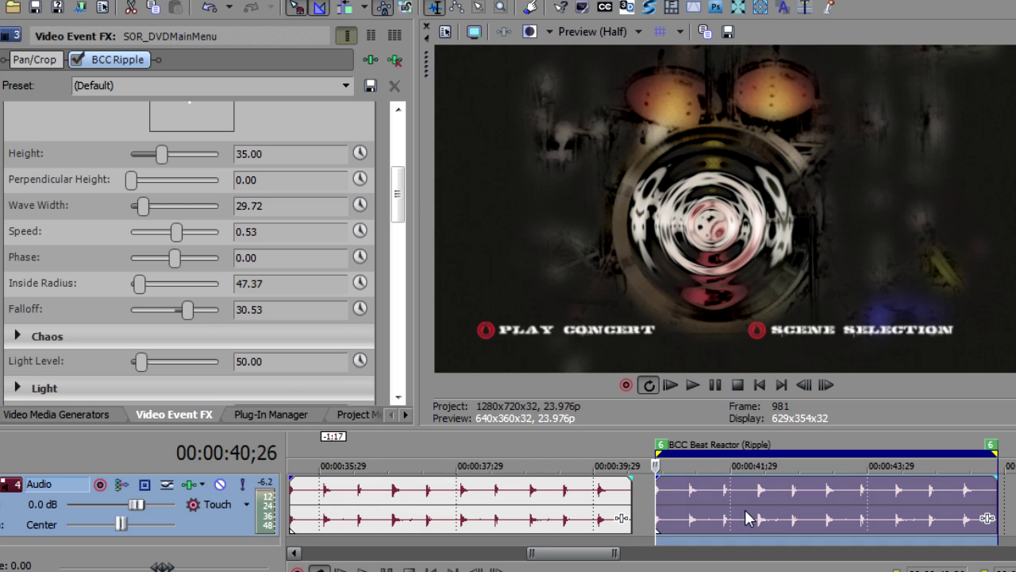
{"action": "key", "text": "space"}
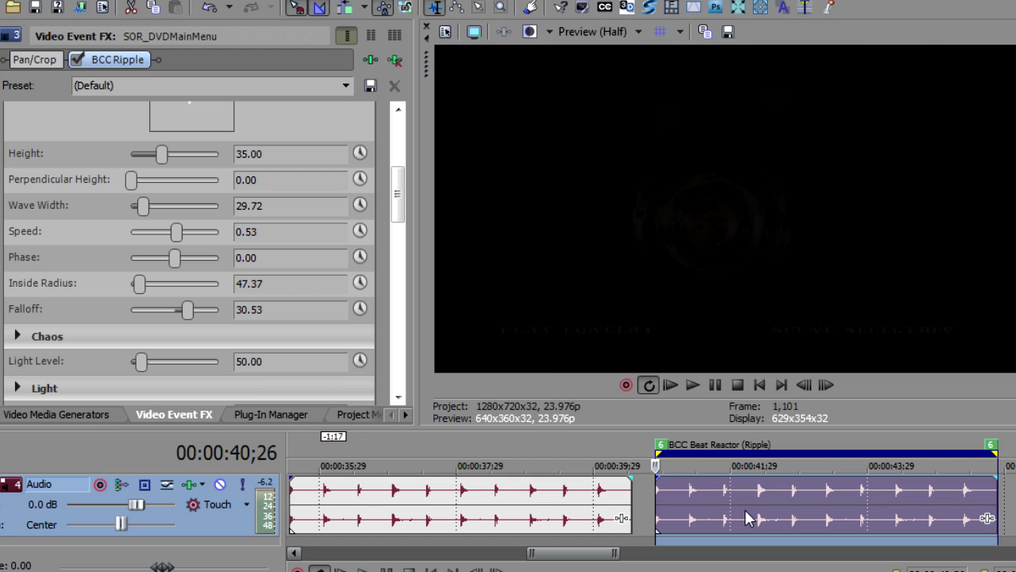
{"action": "key", "text": "space"}
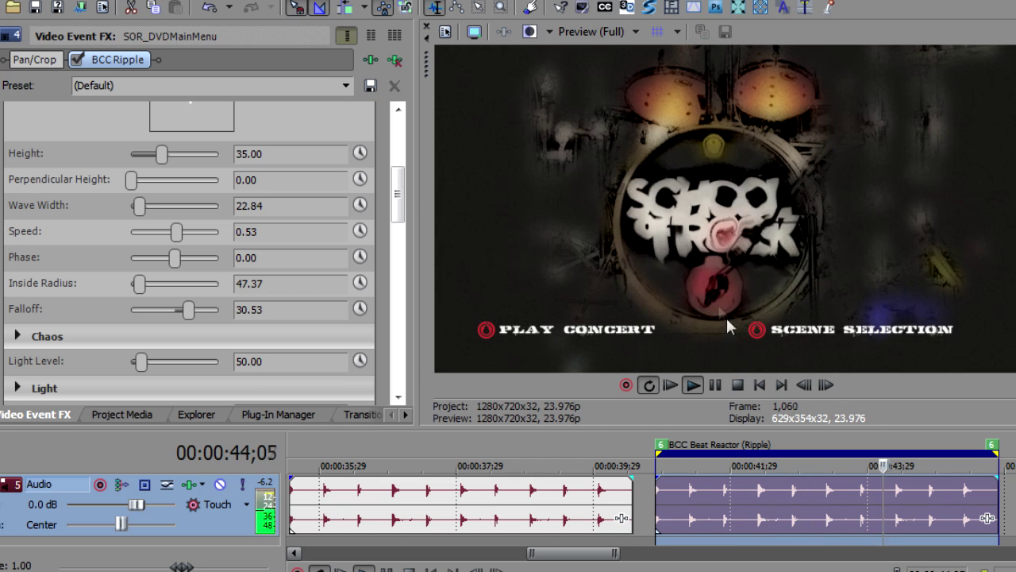
{"action": "left_click", "coordinate": [714, 491]}
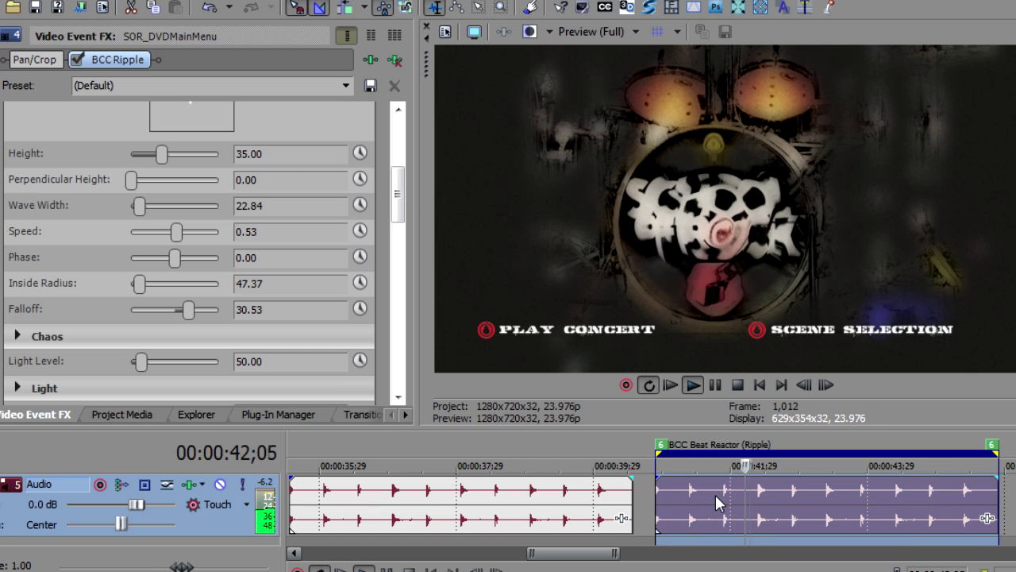
{"action": "key", "text": "Return"}
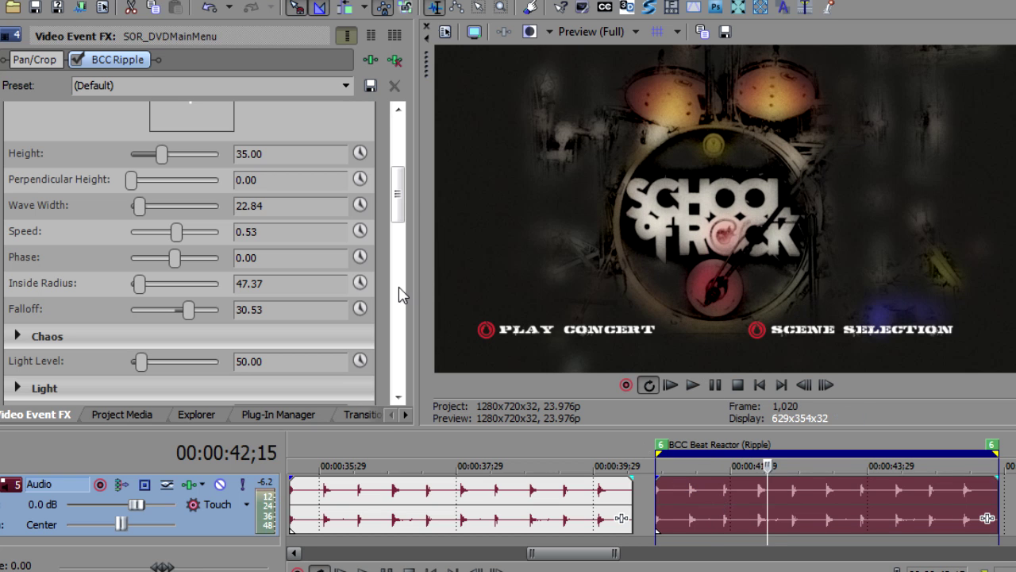
Step: On a drum-beat frame, lower the Output Max of the wave height's Audio Apply Options B to about 35.79
{"action": "left_click_drag", "start_coordinate": [397, 189], "coordinate": [399, 359]}
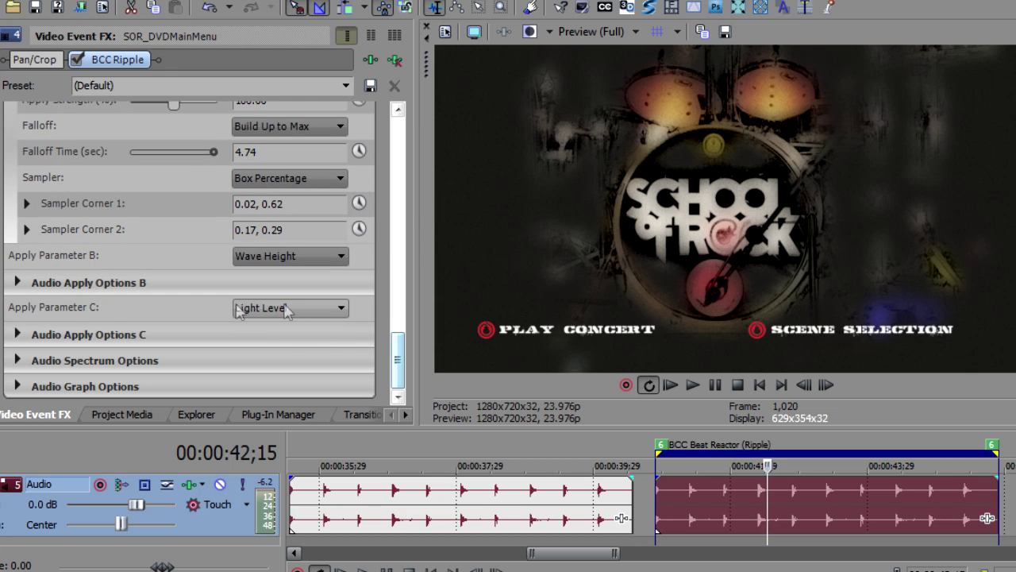
{"action": "left_click", "coordinate": [17, 281]}
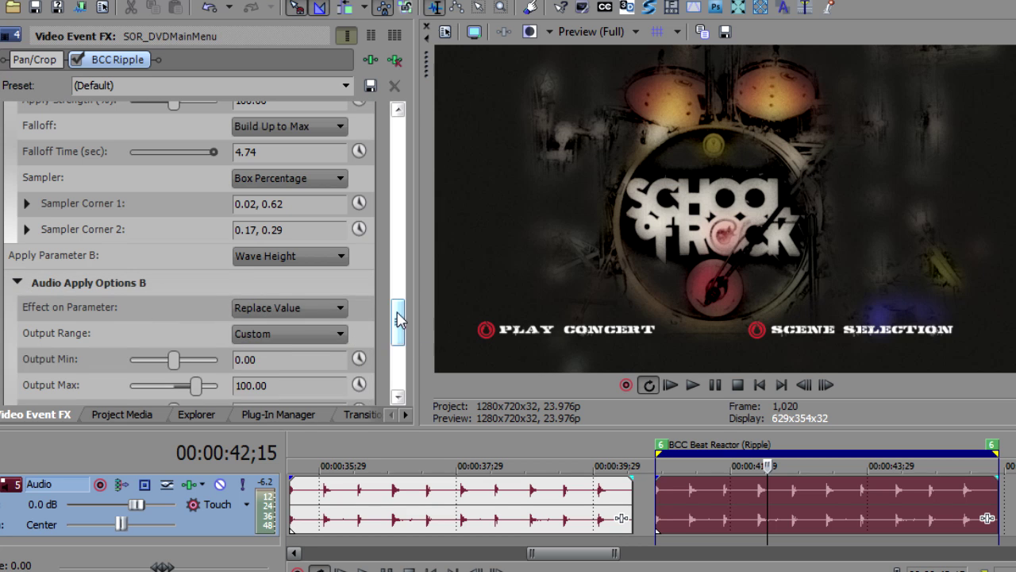
{"action": "left_click_drag", "start_coordinate": [399, 317], "coordinate": [399, 345]}
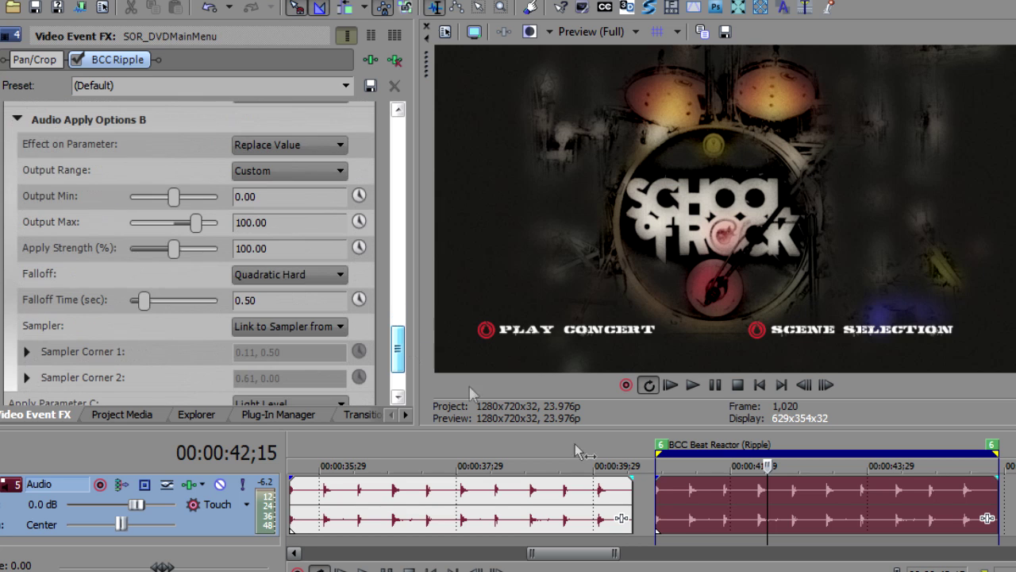
{"action": "left_click", "coordinate": [723, 490]}
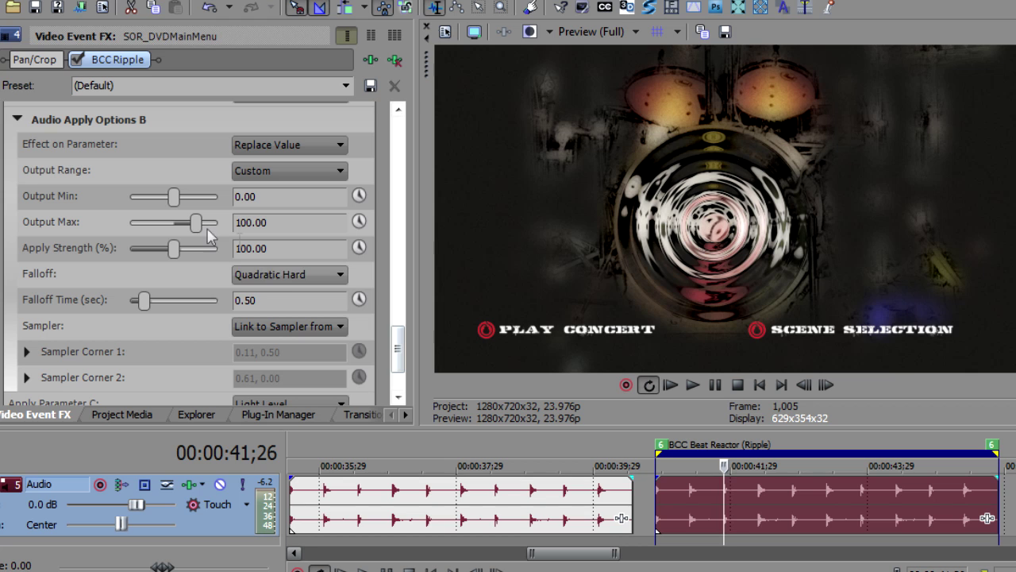
{"action": "left_click_drag", "start_coordinate": [199, 223], "coordinate": [183, 224]}
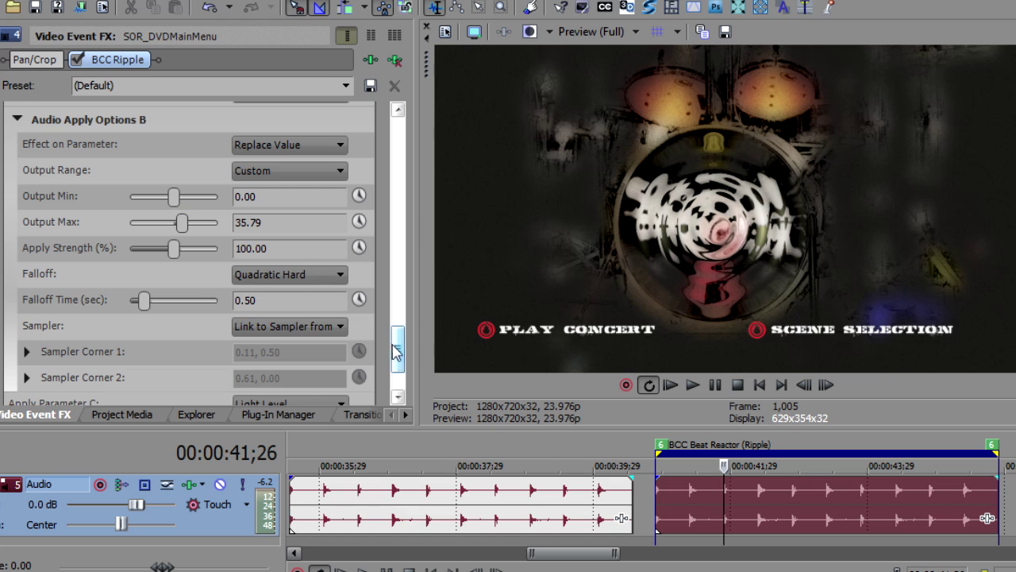
Step: Expand Audio Apply Options C and lower the light level's Output Max to about 90.53
{"action": "scroll", "coordinate": [395, 352], "scroll_direction": "down", "scroll_amount": 3}
{"action": "left_click", "coordinate": [17, 334]}
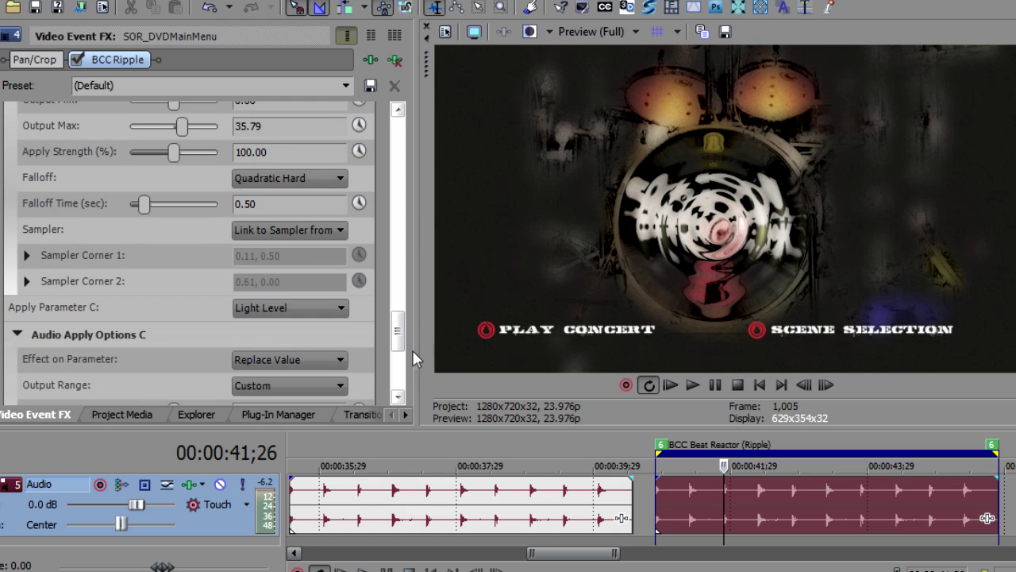
{"action": "left_click_drag", "start_coordinate": [390, 331], "coordinate": [399, 370]}
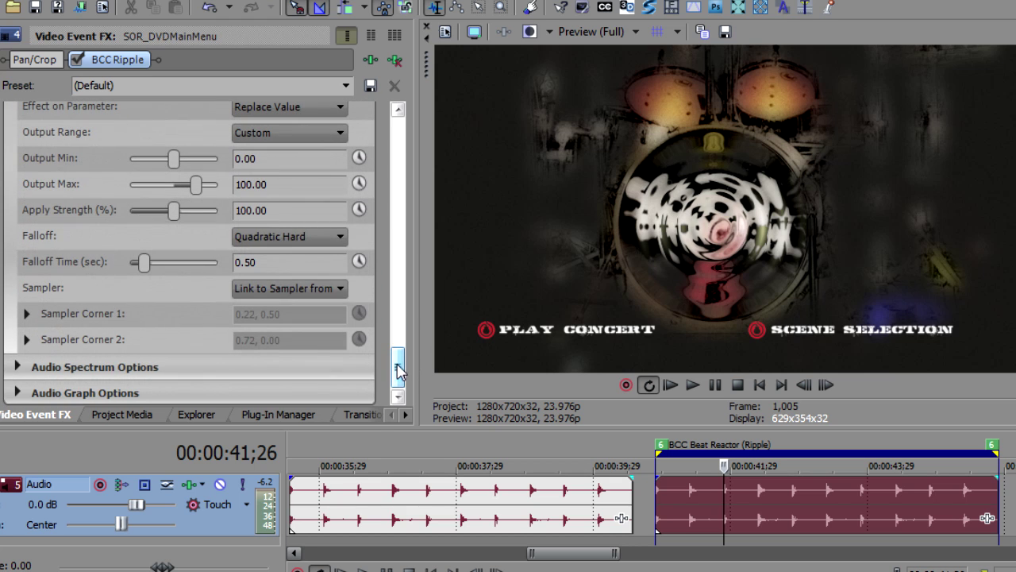
{"action": "left_click_drag", "start_coordinate": [192, 182], "coordinate": [190, 184]}
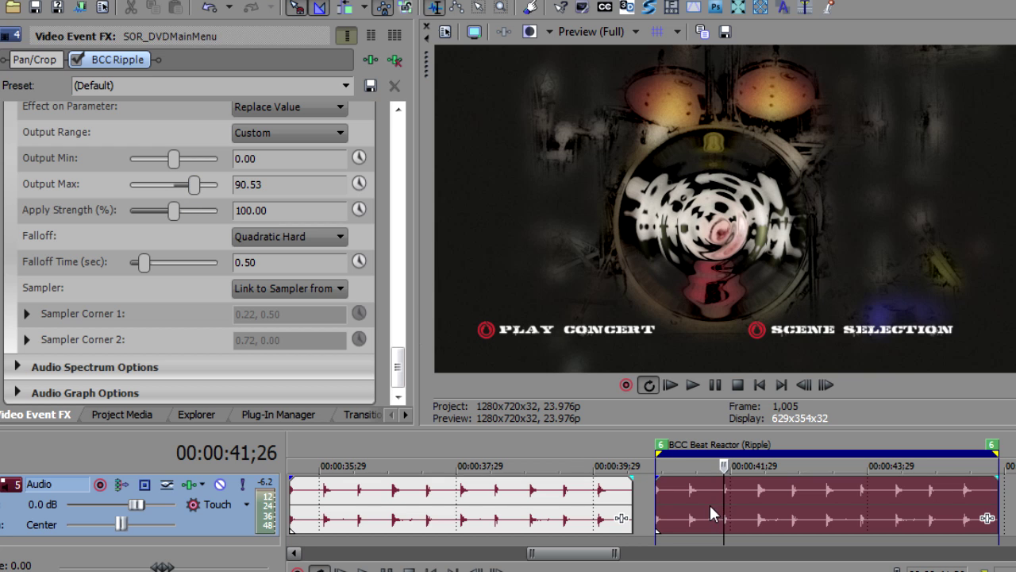
Step: Replay the looped section several times to check how the new output maximums shape the ripple on each beat
{"action": "double_click", "coordinate": [708, 502]}
{"action": "key", "text": "space"}
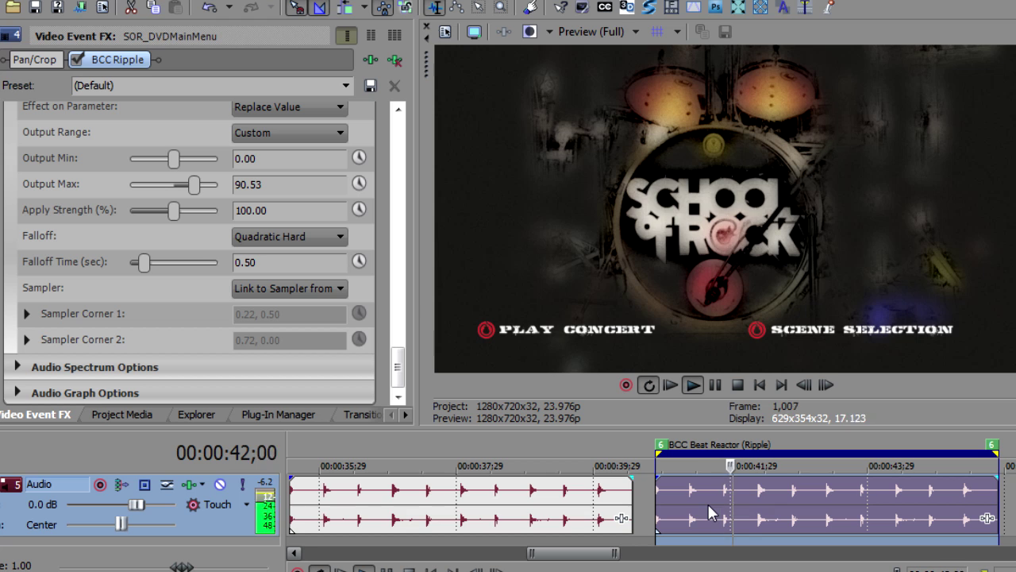
{"action": "key", "text": "Return"}
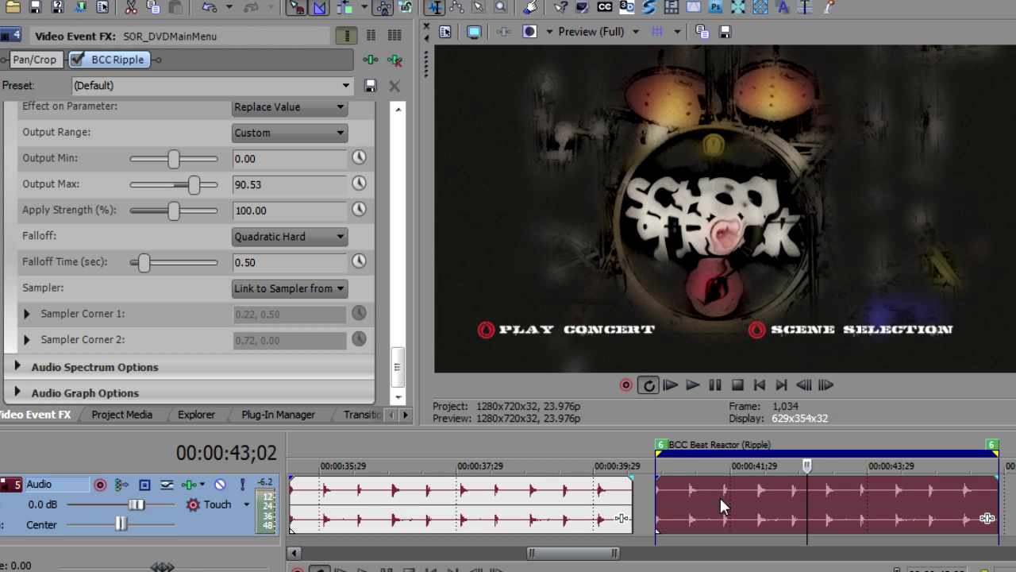
{"action": "key", "text": "space"}
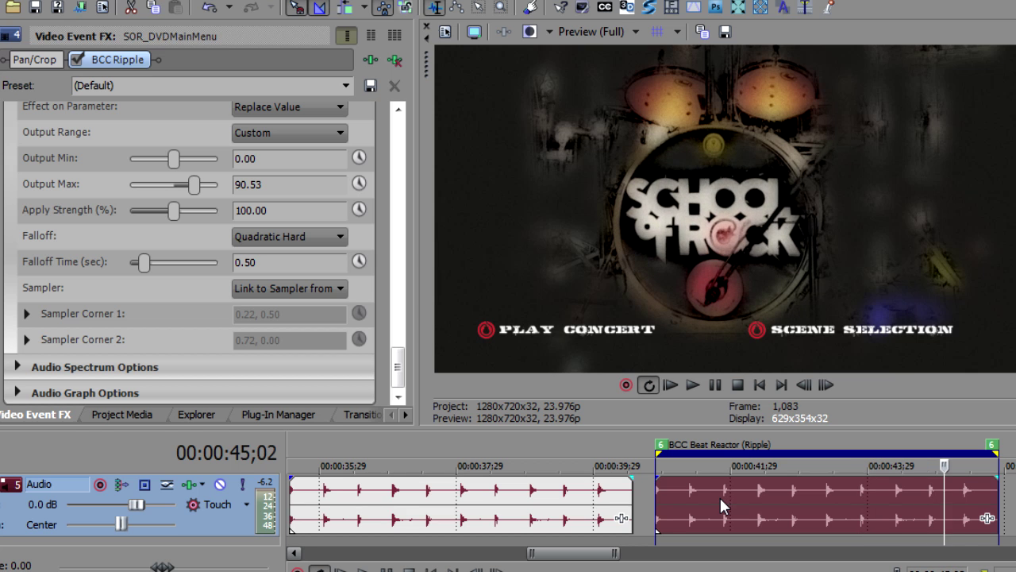
{"action": "left_click", "coordinate": [720, 497]}
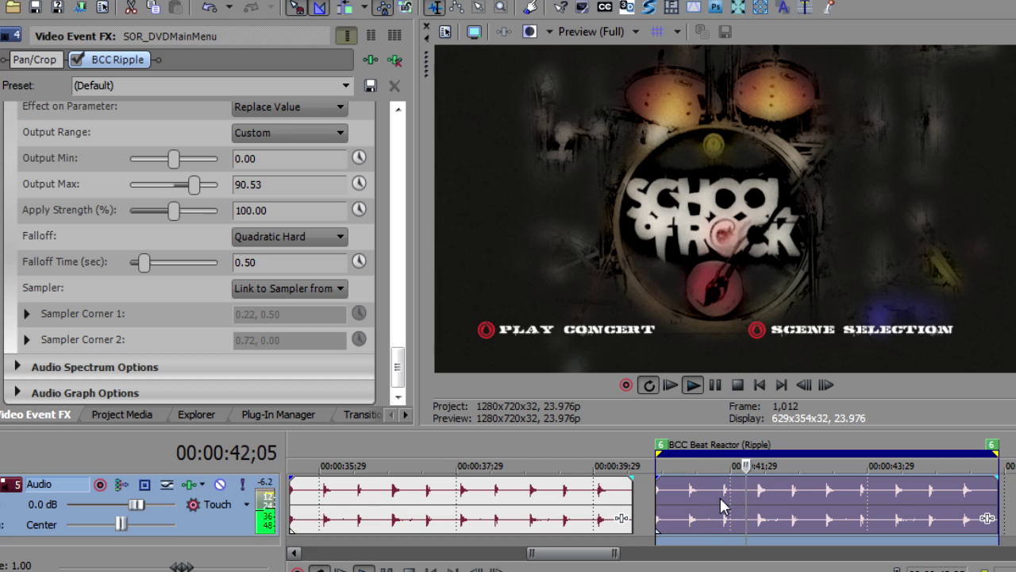
{"action": "key", "text": "Return"}
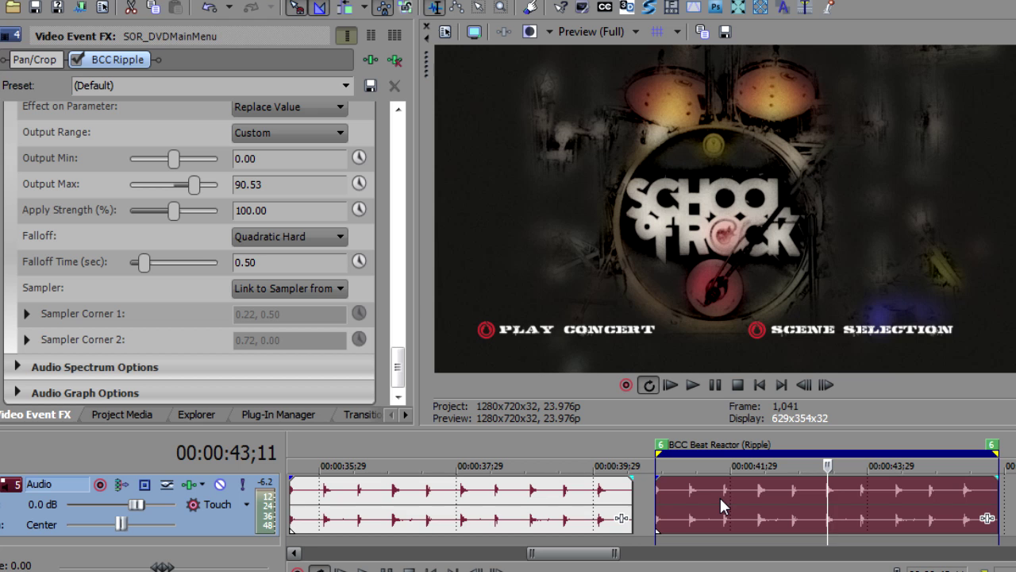
Step: Save the current BCC Ripple settings as a preset named "Bass Drum"
{"action": "left_click_drag", "start_coordinate": [398, 367], "coordinate": [394, 135]}
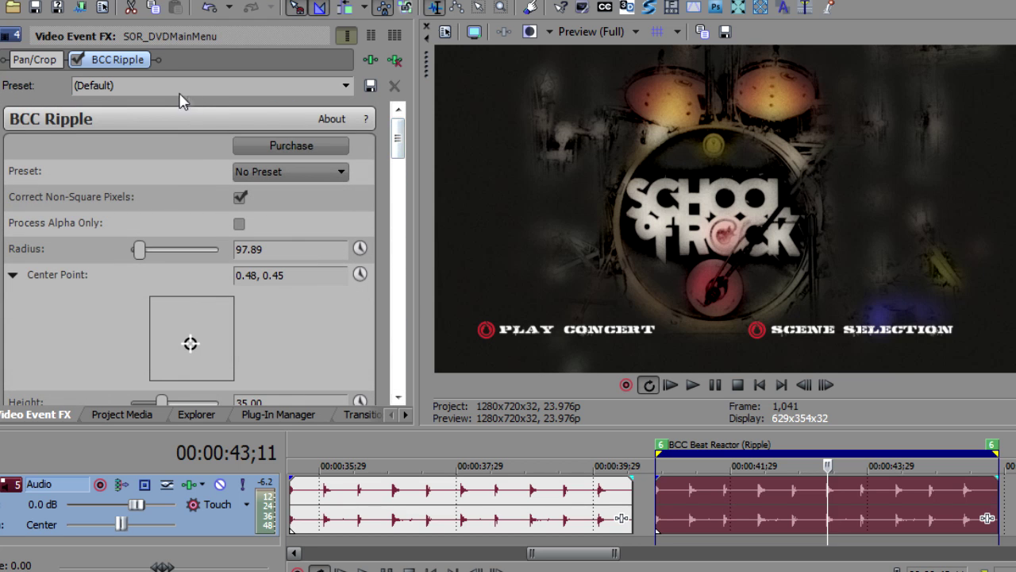
{"action": "left_click", "coordinate": [159, 85]}
{"action": "type", "text": "Bass Drum"}
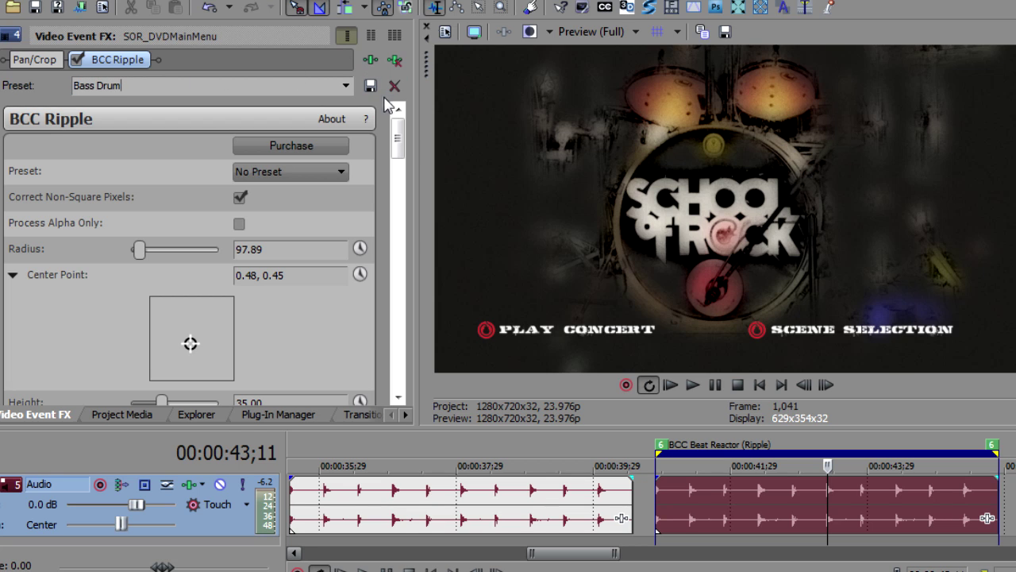
{"action": "left_click", "coordinate": [371, 85]}
Step: Set the loop region to the car section's audio event and select the car clip on the Video track
{"action": "left_click_drag", "start_coordinate": [1015, 465], "coordinate": [458, 464]}
{"action": "left_click_drag", "start_coordinate": [820, 465], "coordinate": [553, 466]}
{"action": "double_click", "coordinate": [566, 500]}
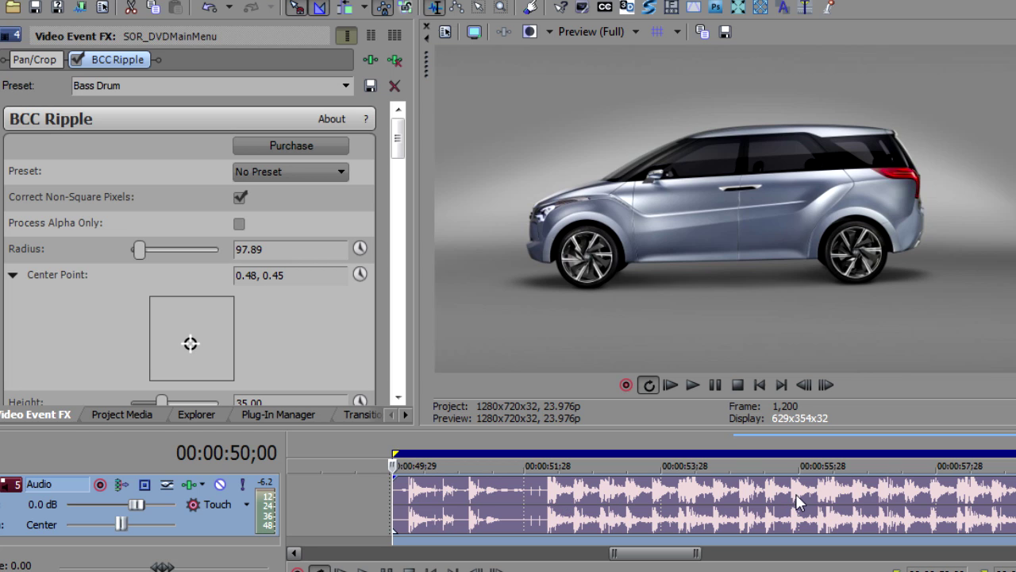
{"action": "scroll", "coordinate": [651, 508], "scroll_direction": "up", "scroll_amount": 3}
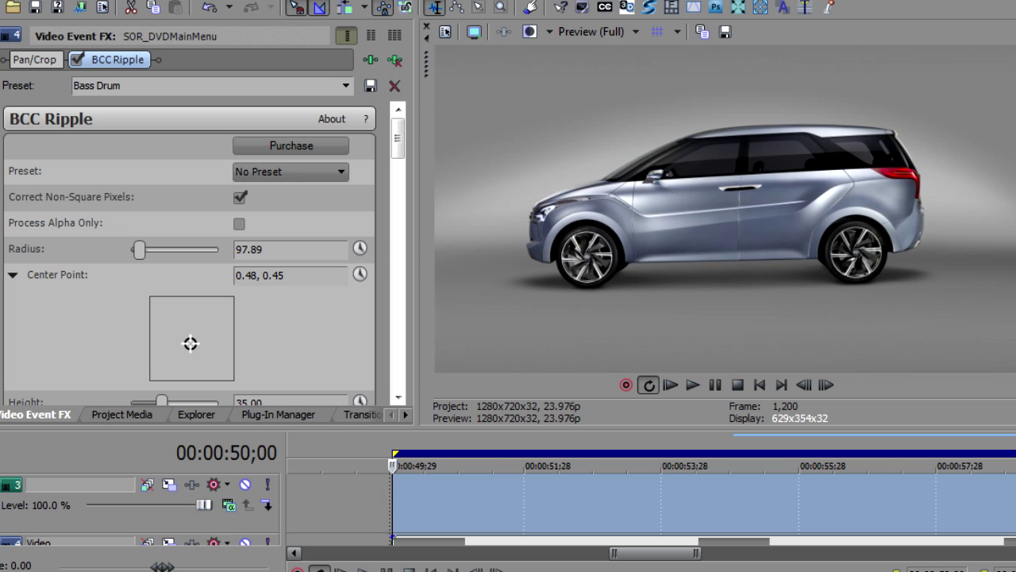
{"action": "scroll", "coordinate": [651, 508], "scroll_direction": "up", "scroll_amount": 1}
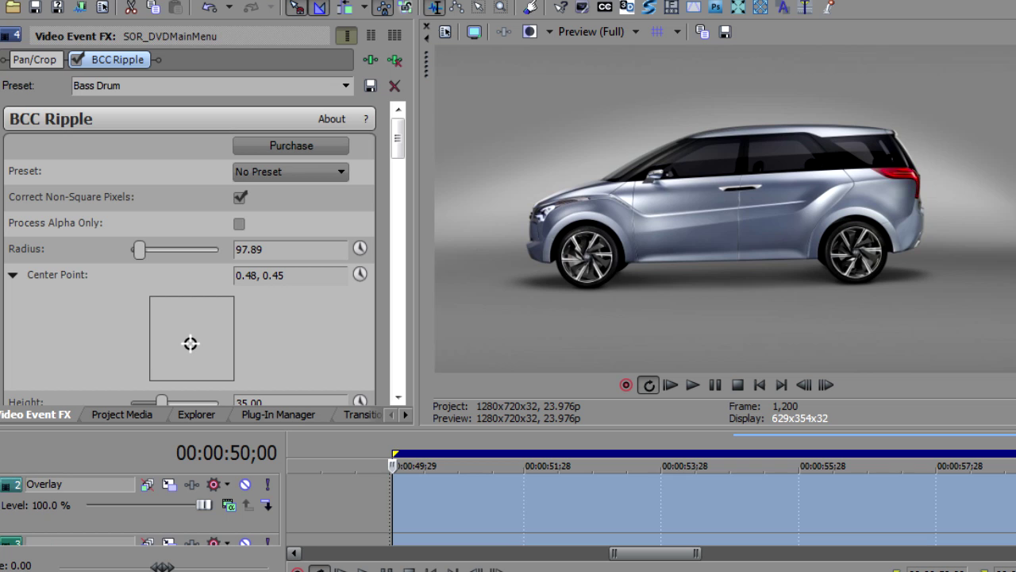
{"action": "scroll", "coordinate": [651, 508], "scroll_direction": "down", "scroll_amount": 1}
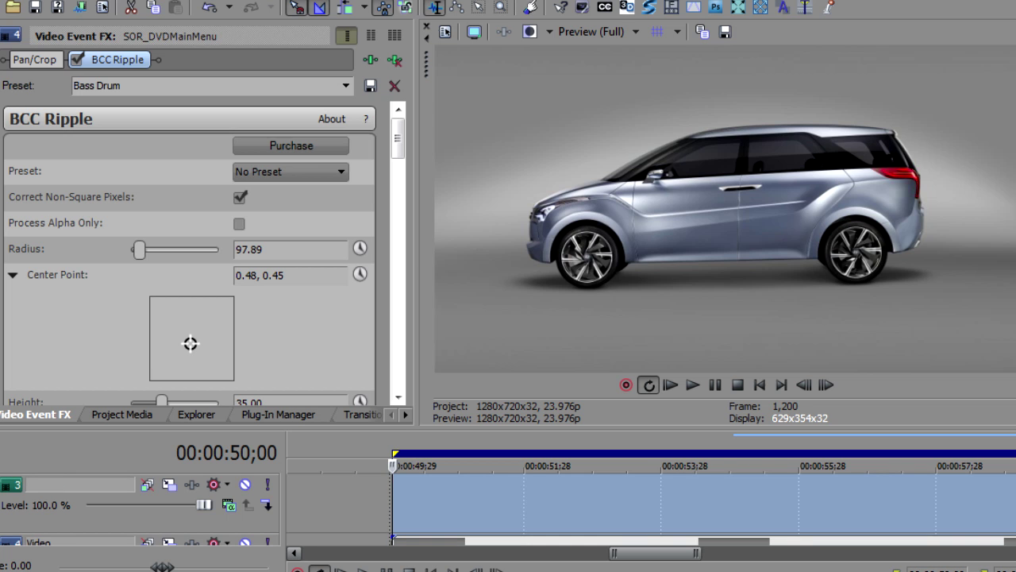
{"action": "left_click", "coordinate": [645, 491]}
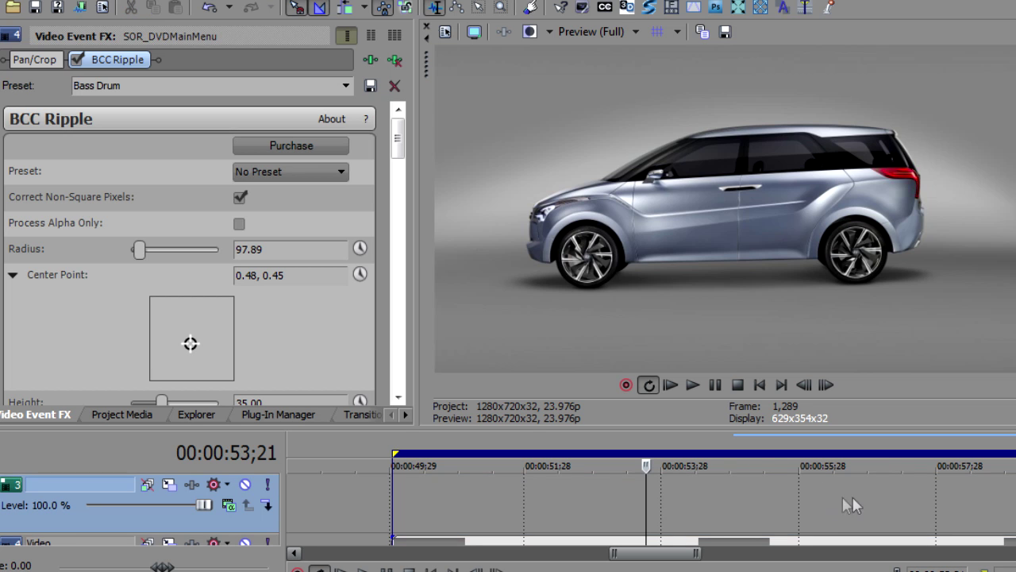
{"action": "left_click", "coordinate": [656, 503]}
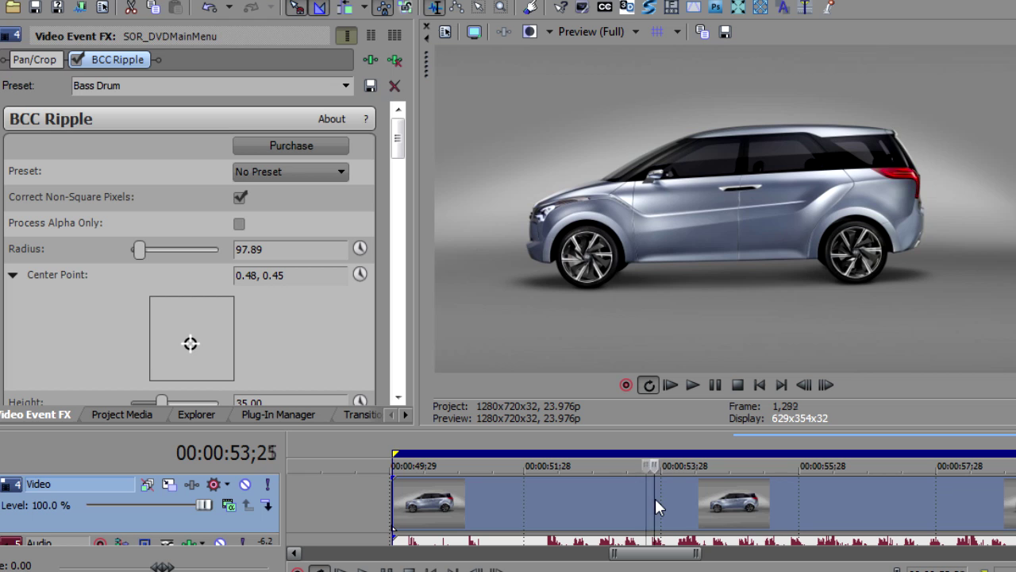
Step: Apply BCC Ripple from the BCC Warp effects to the car clip and load its Bass Drum preset
{"action": "left_click", "coordinate": [248, 413]}
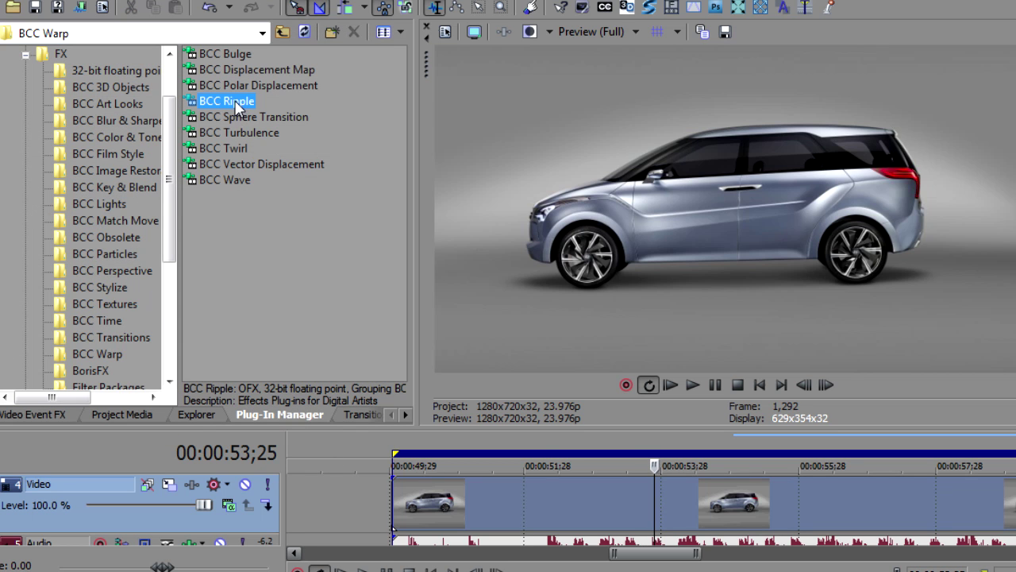
{"action": "left_click_drag", "start_coordinate": [227, 100], "coordinate": [603, 502]}
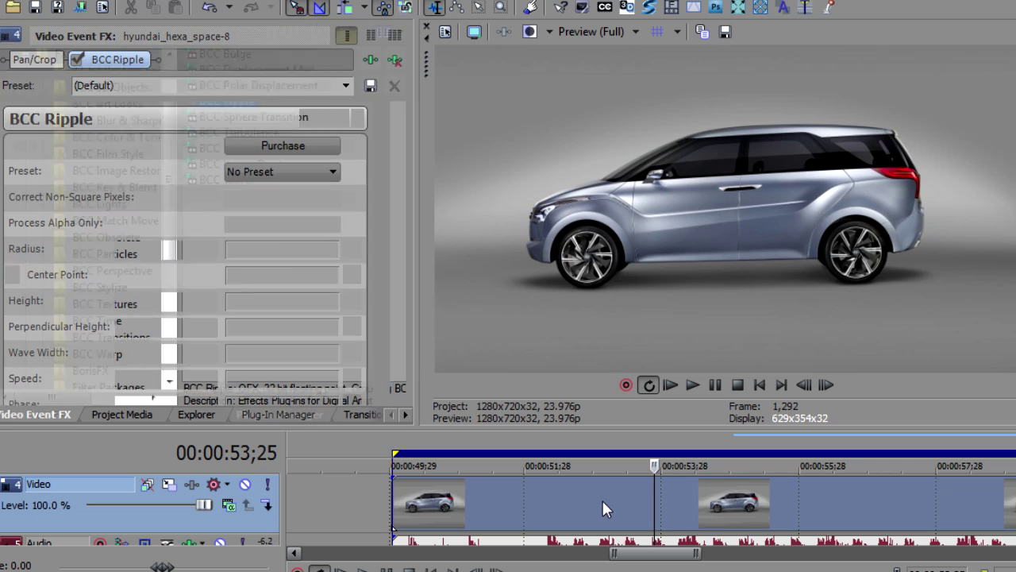
{"action": "left_click", "coordinate": [347, 85]}
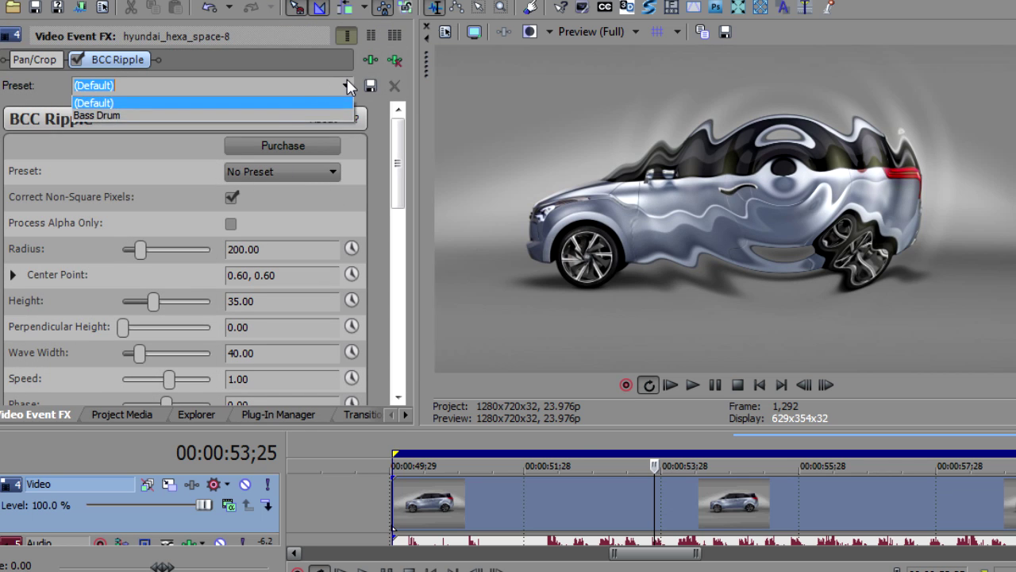
{"action": "left_click", "coordinate": [275, 112]}
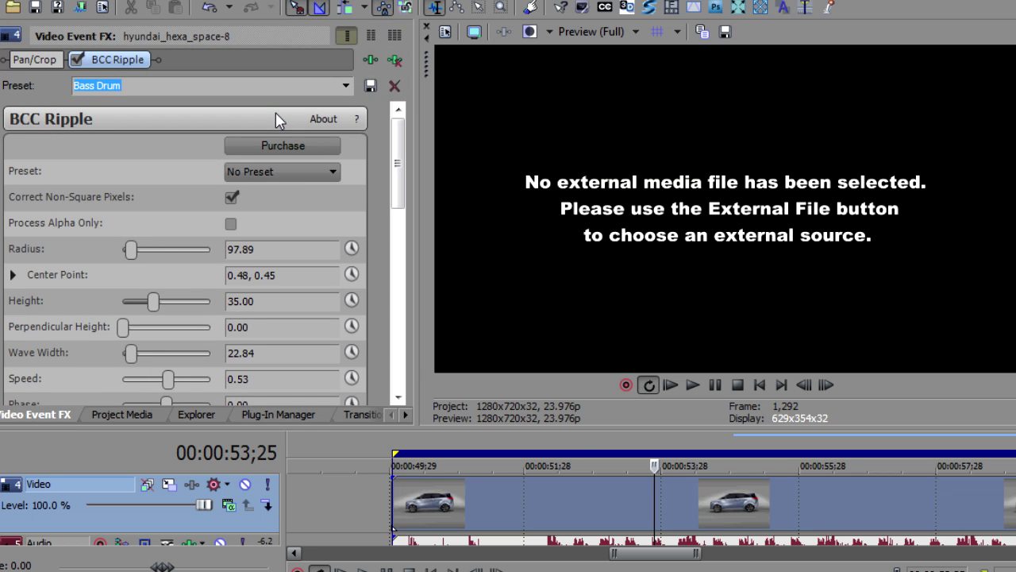
Step: Load hyundai_hexa_space-8.aif from the Episode 20 Beat Reactor Advanced folder as the ripple's external Beat Reactor audio file
{"action": "left_click_drag", "start_coordinate": [391, 203], "coordinate": [389, 331]}
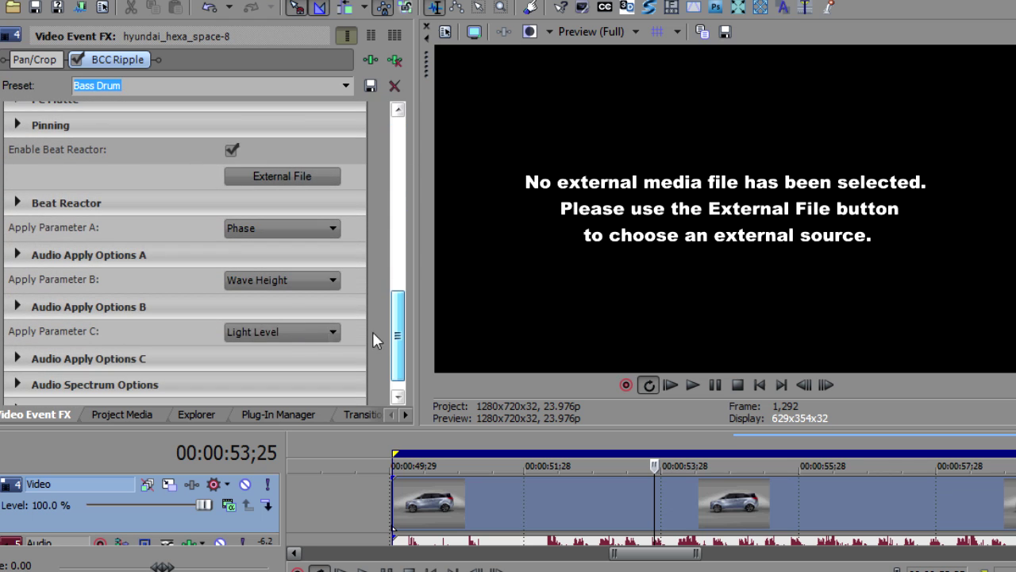
{"action": "left_click", "coordinate": [254, 174]}
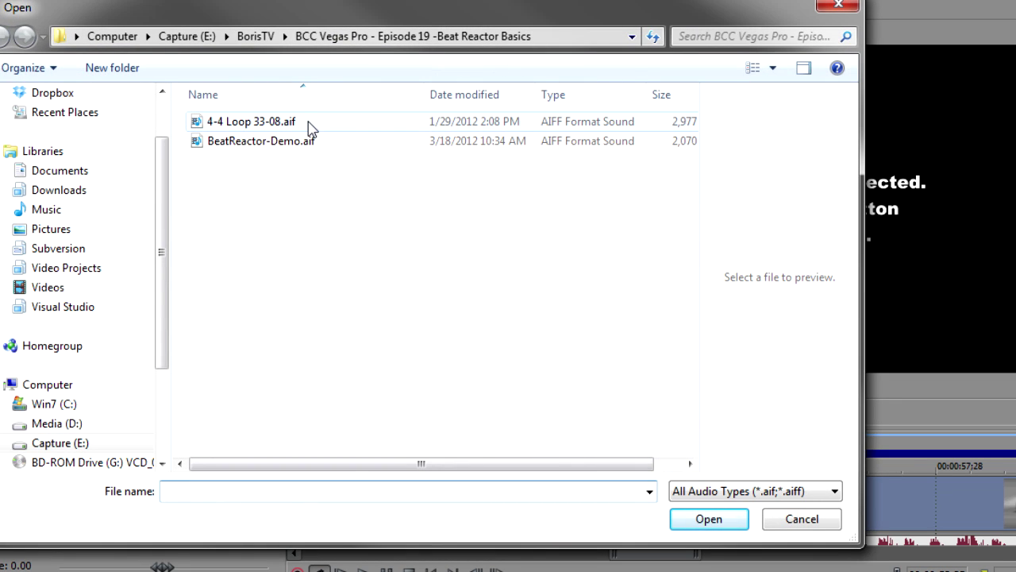
{"action": "left_click", "coordinate": [256, 36]}
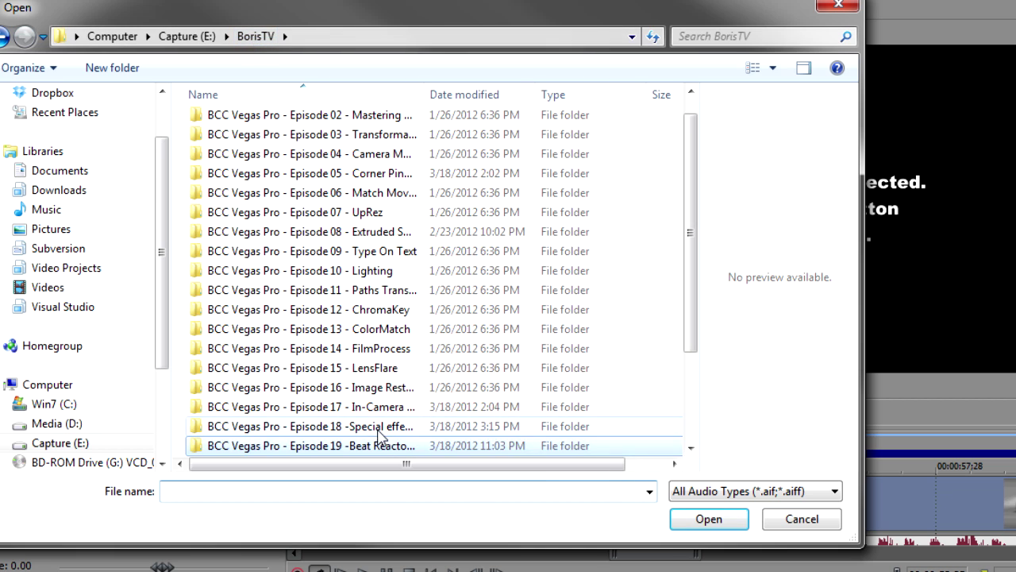
{"action": "scroll", "coordinate": [702, 345], "scroll_direction": "down", "scroll_amount": 1}
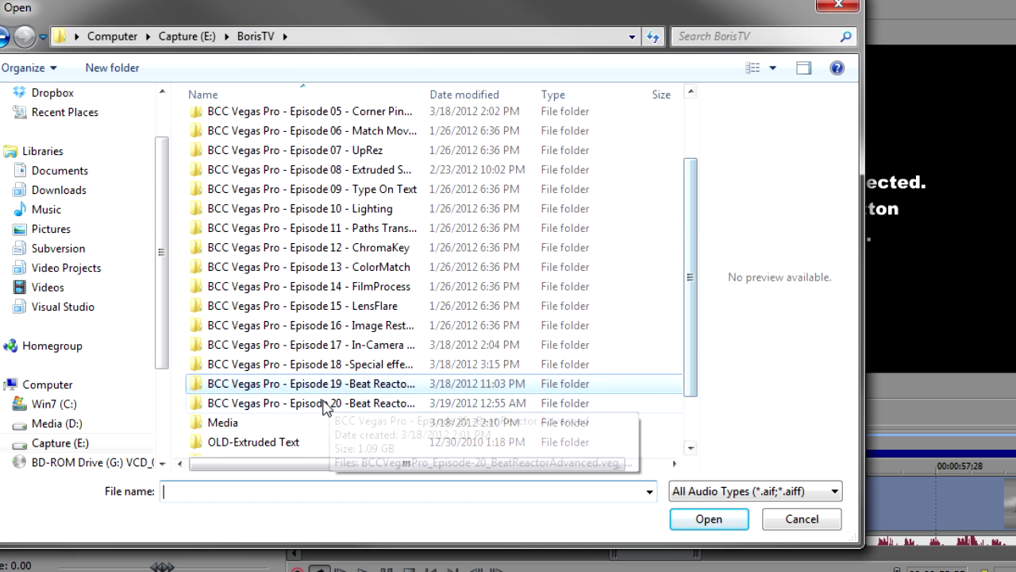
{"action": "double_click", "coordinate": [325, 405]}
{"action": "left_click", "coordinate": [278, 122]}
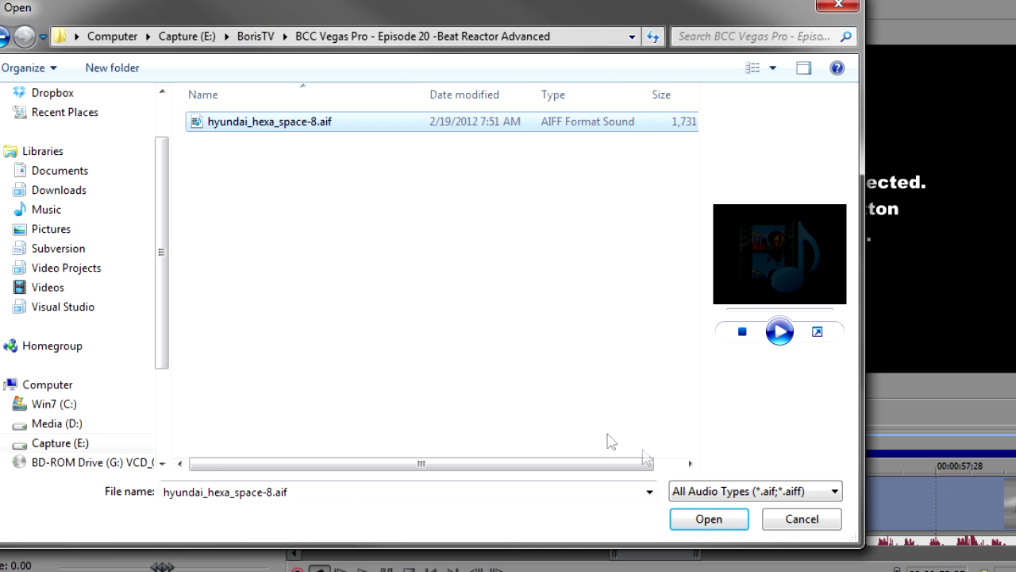
{"action": "left_click", "coordinate": [697, 519]}
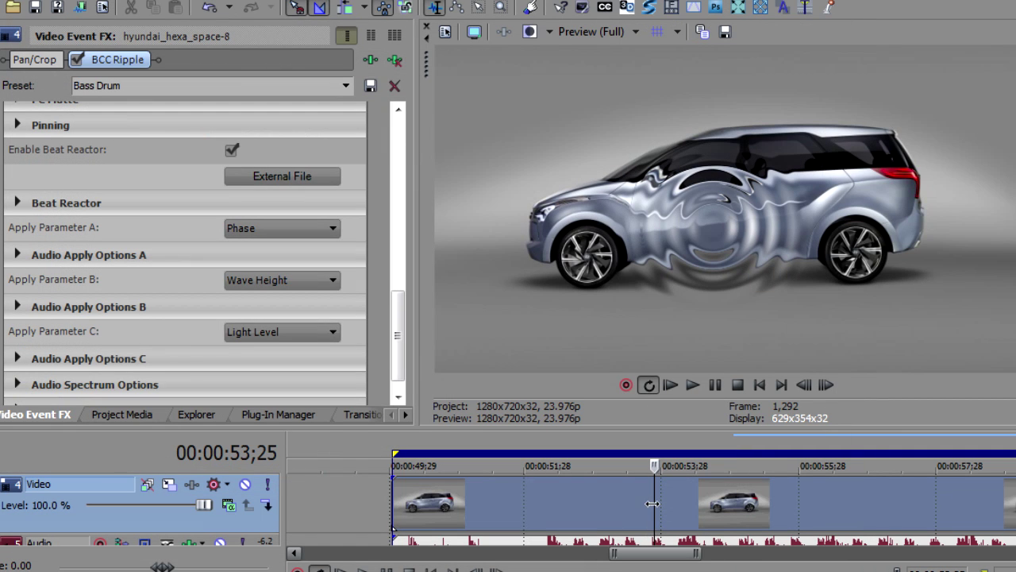
Step: Raise the ripple's Radius to about 231.58 and Wave Width to about 37.43, and preview the car clip
{"action": "left_click_drag", "start_coordinate": [400, 325], "coordinate": [398, 162]}
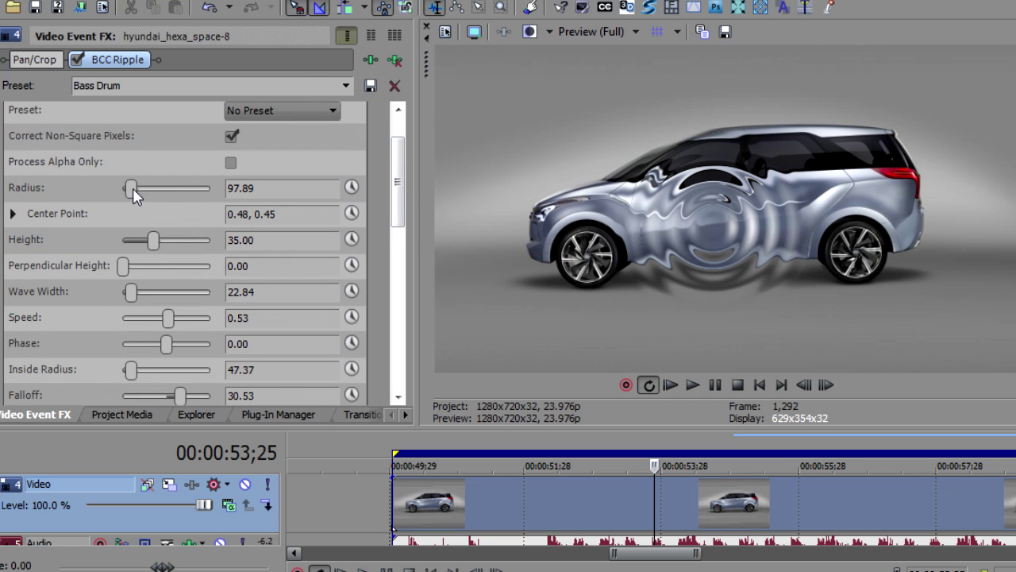
{"action": "left_click_drag", "start_coordinate": [133, 189], "coordinate": [145, 192]}
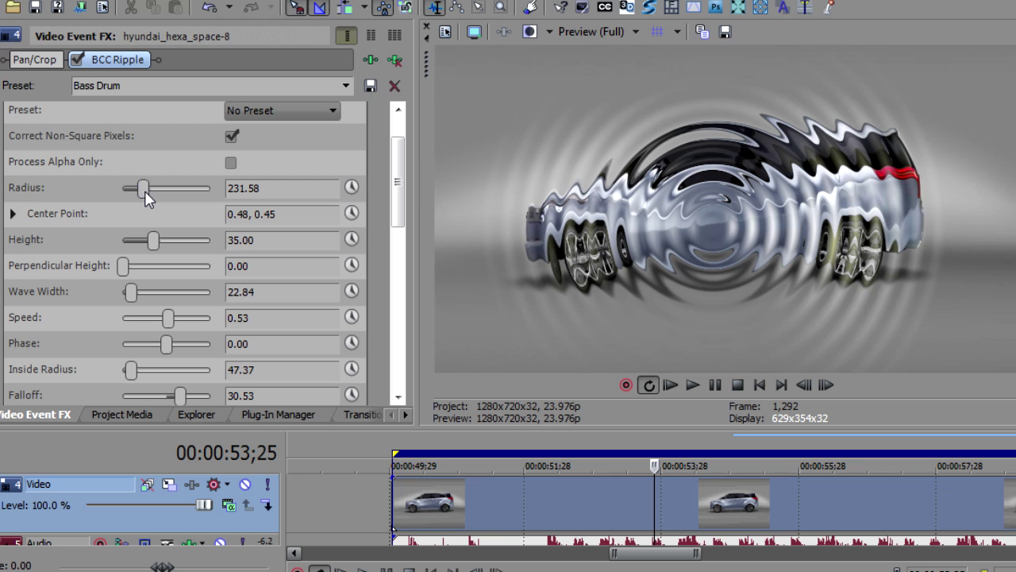
{"action": "left_click_drag", "start_coordinate": [134, 291], "coordinate": [141, 292]}
{"action": "left_click", "coordinate": [406, 492]}
{"action": "key", "text": "space"}
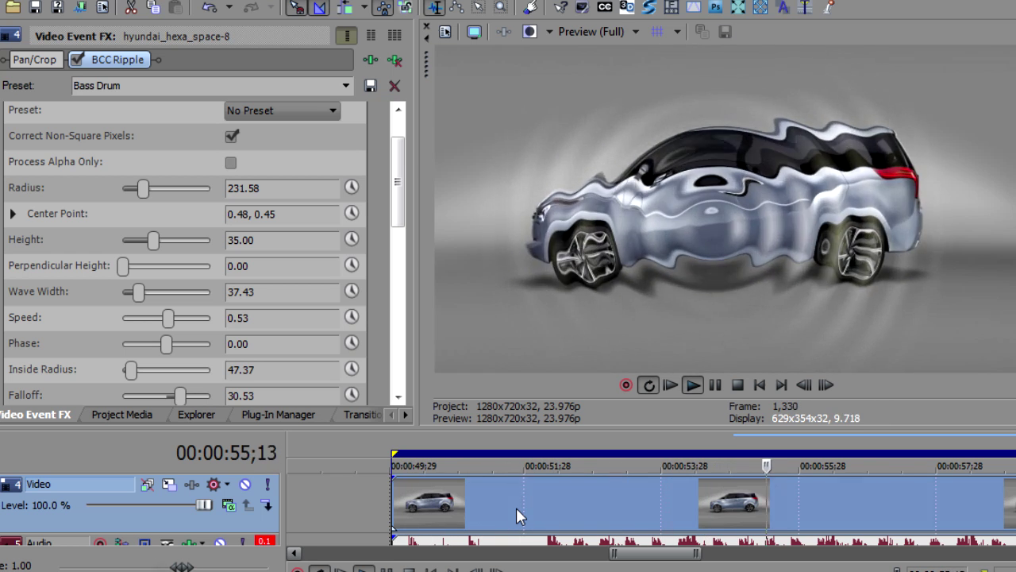
{"action": "key", "text": "Return"}
Step: Increase the ripple's Radius to about 305.26 and Wave Width to about 60.36, and preview the car clip again
{"action": "left_click_drag", "start_coordinate": [142, 187], "coordinate": [148, 187]}
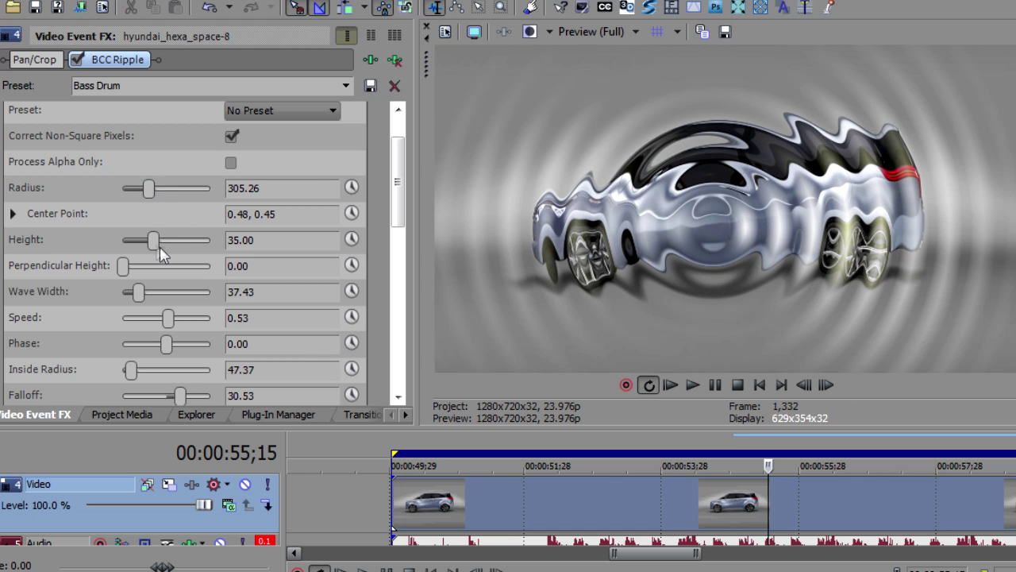
{"action": "left_click_drag", "start_coordinate": [159, 241], "coordinate": [182, 248]}
{"action": "double_click", "coordinate": [182, 240]}
{"action": "left_click_drag", "start_coordinate": [137, 291], "coordinate": [147, 293]}
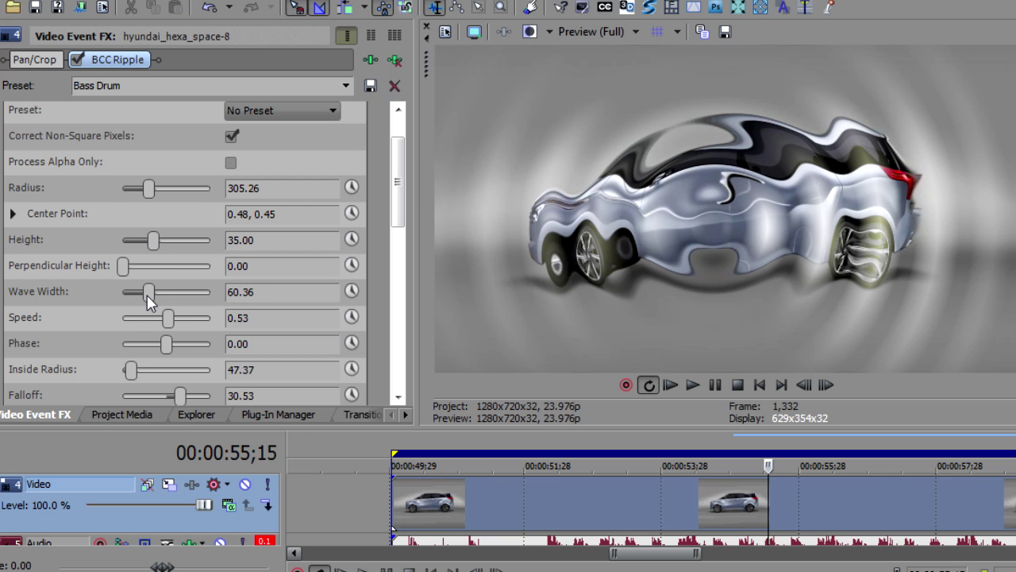
{"action": "key", "text": "space"}
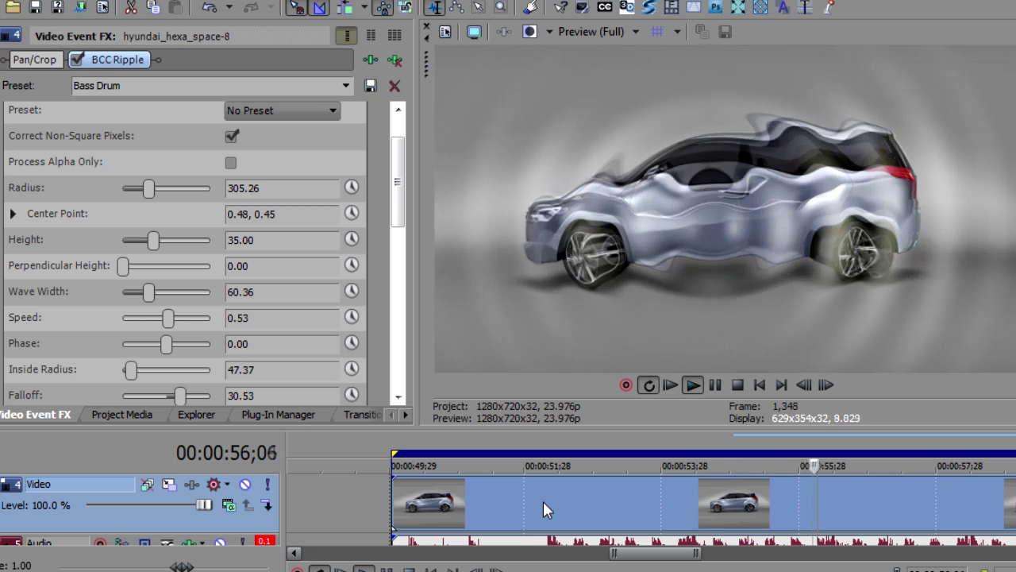
{"action": "key", "text": "Return"}
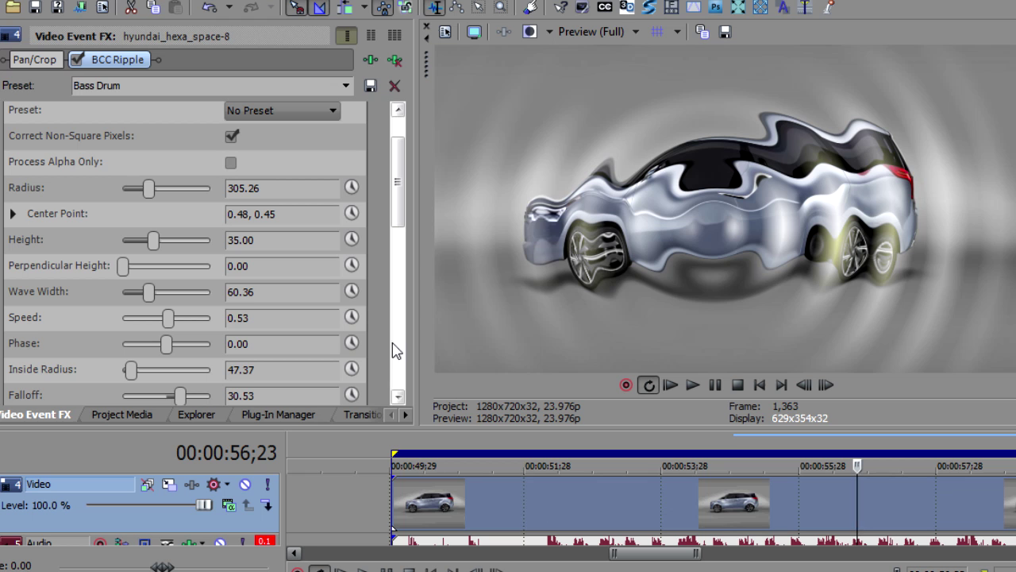
Step: Add BCC Rays Puffy from the BCC Lights effects to the car clip
{"action": "left_click", "coordinate": [253, 416]}
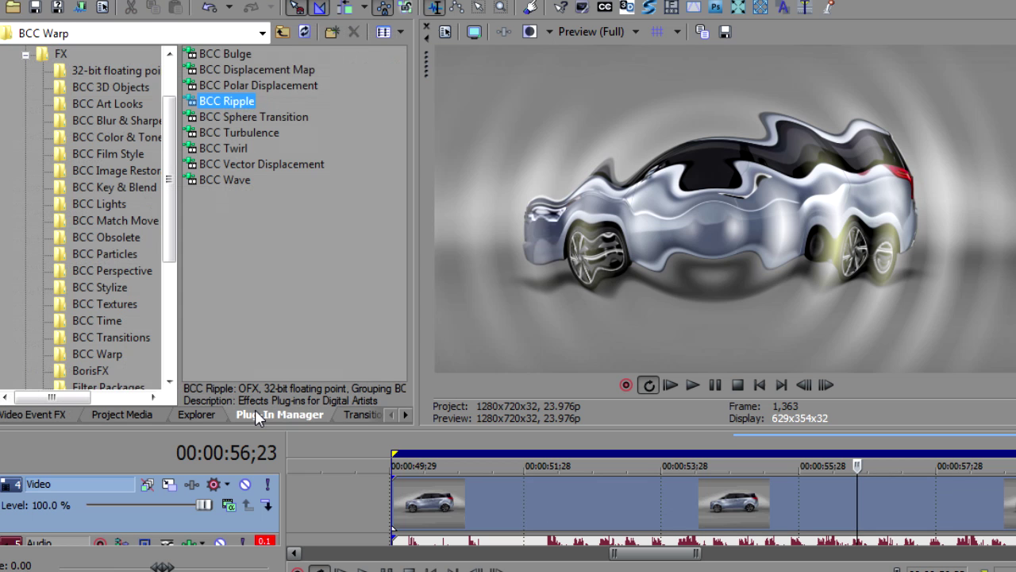
{"action": "left_click", "coordinate": [99, 204]}
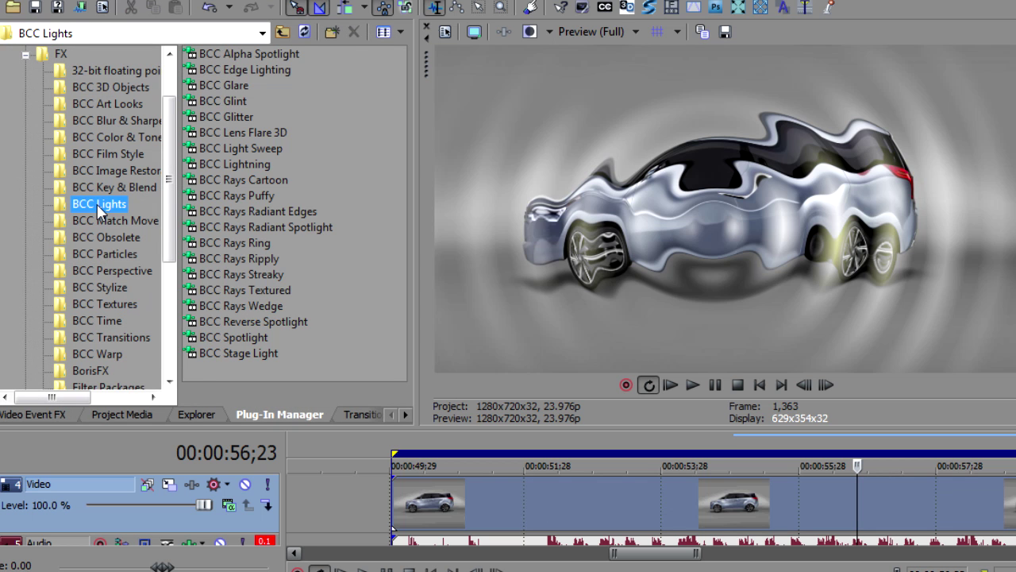
{"action": "left_click", "coordinate": [231, 196]}
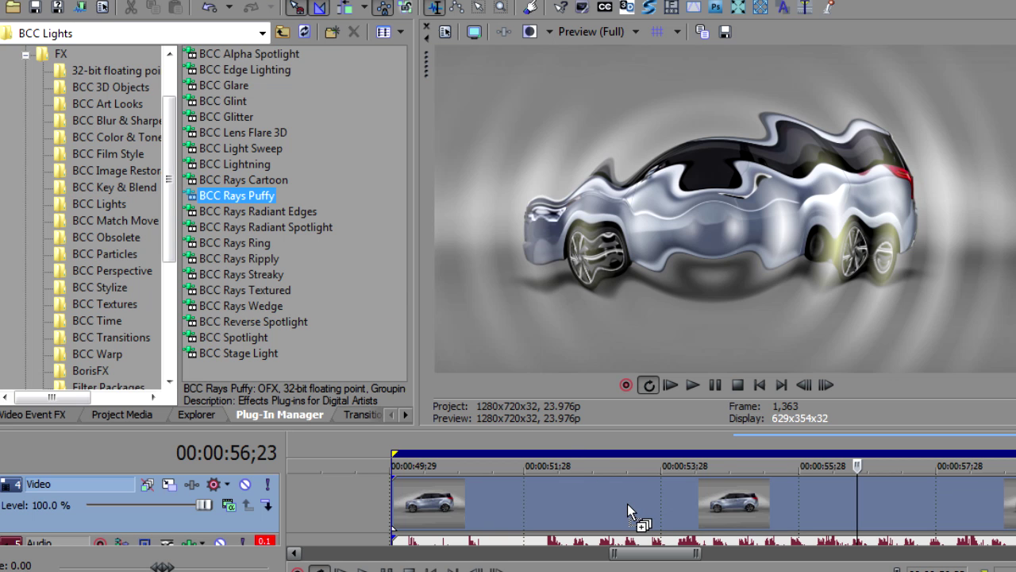
{"action": "left_click_drag", "start_coordinate": [627, 505], "coordinate": [627, 505]}
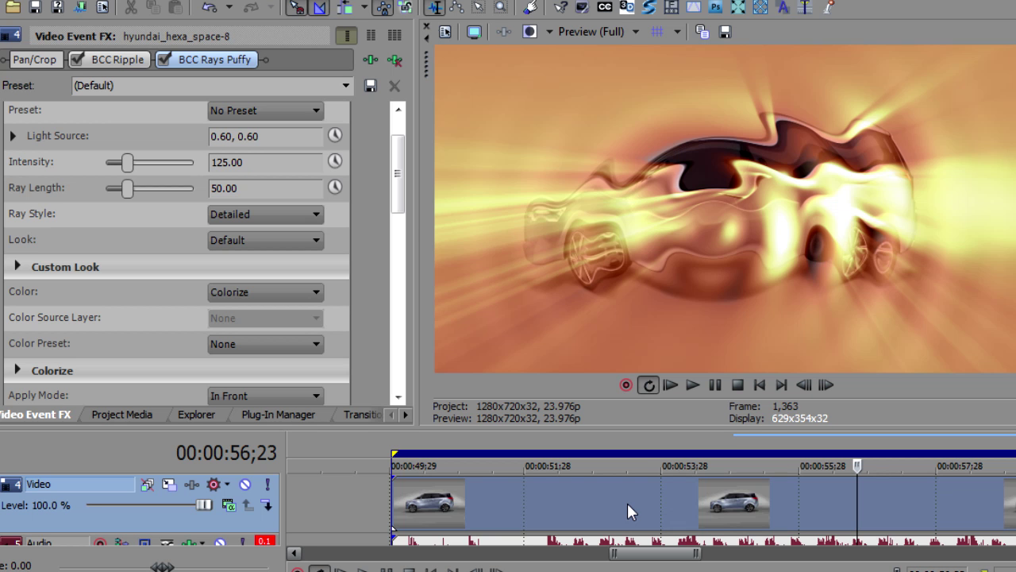
Step: Load the intenseOriginalColors preset in BCC Rays Puffy and move its Light Source to about 0.48, 0.46
{"action": "left_click_drag", "start_coordinate": [399, 181], "coordinate": [400, 158]}
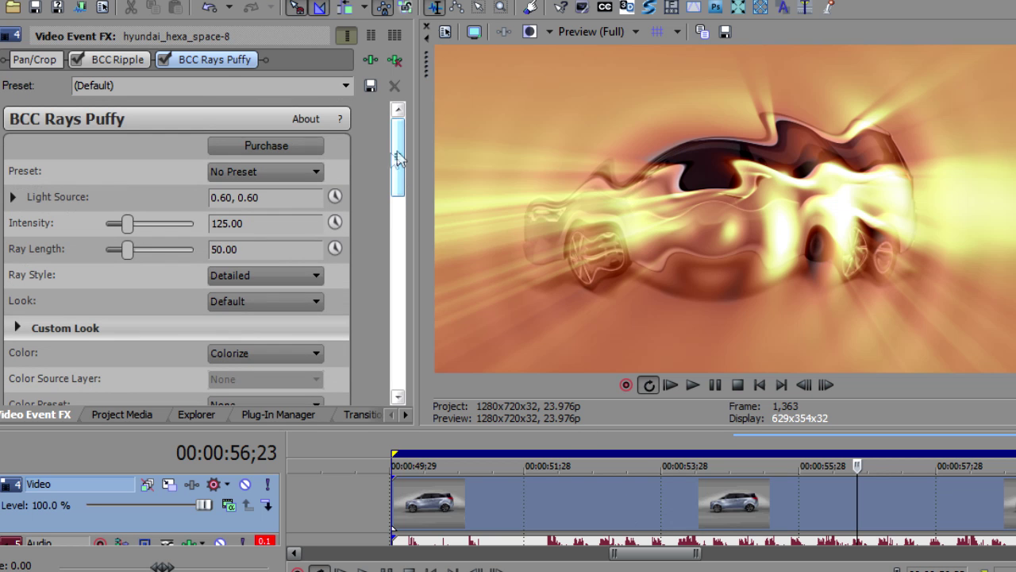
{"action": "left_click", "coordinate": [271, 173]}
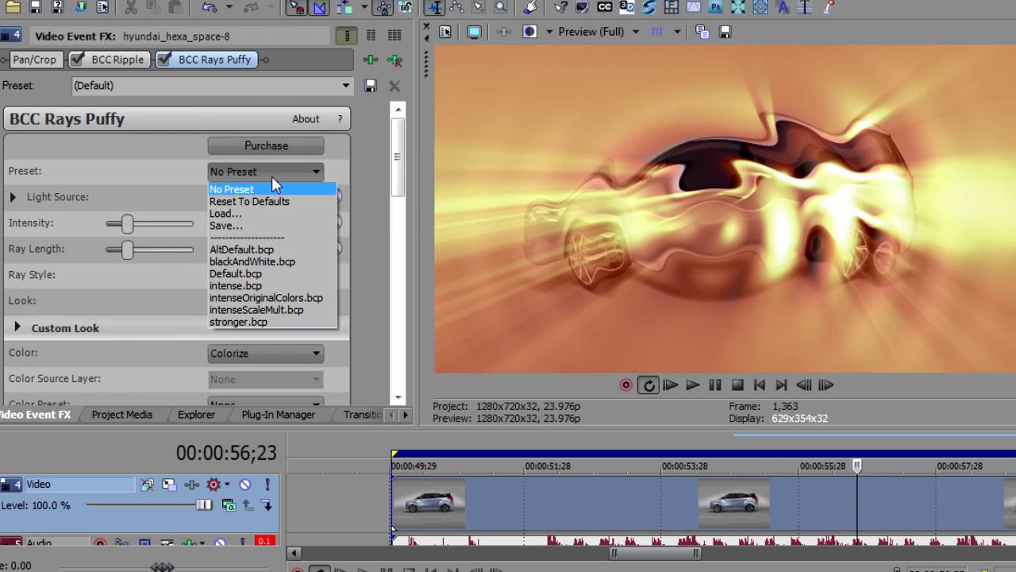
{"action": "left_click", "coordinate": [272, 251]}
{"action": "key", "text": "Down"}
{"action": "key", "text": "Down"}
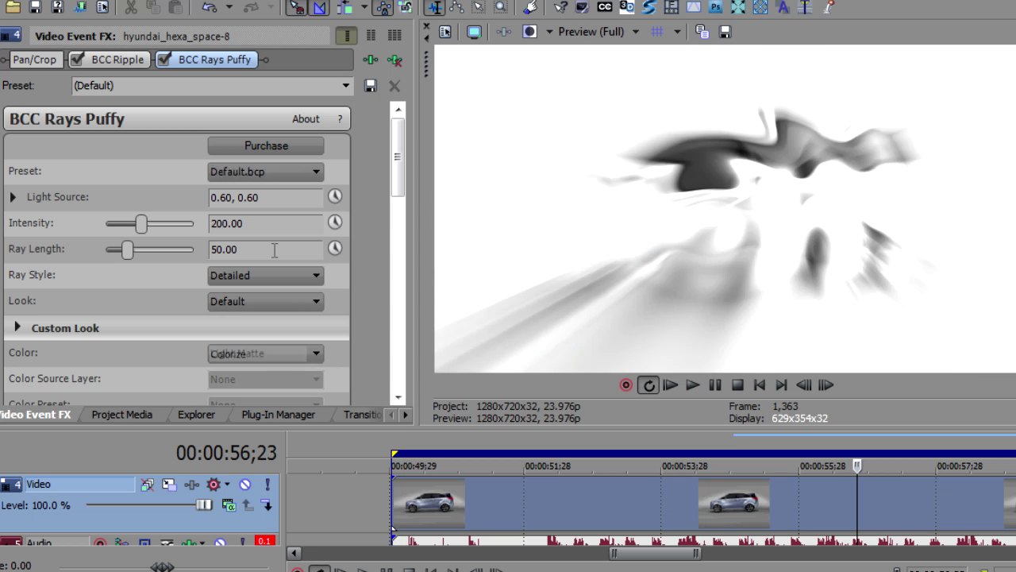
{"action": "key", "text": "Down"}
{"action": "key", "text": "Down"}
{"action": "key", "text": "Down"}
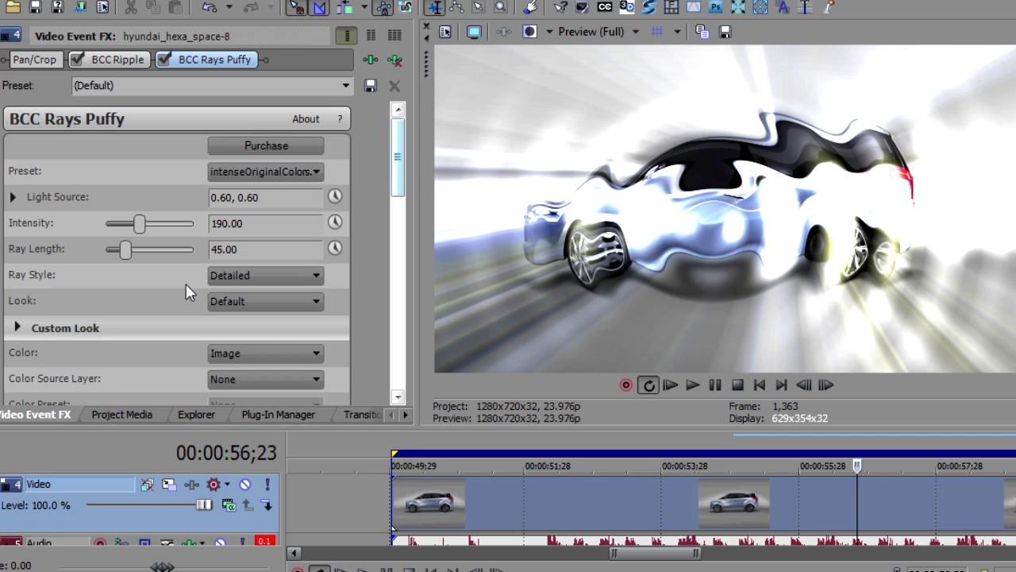
{"action": "left_click", "coordinate": [12, 197]}
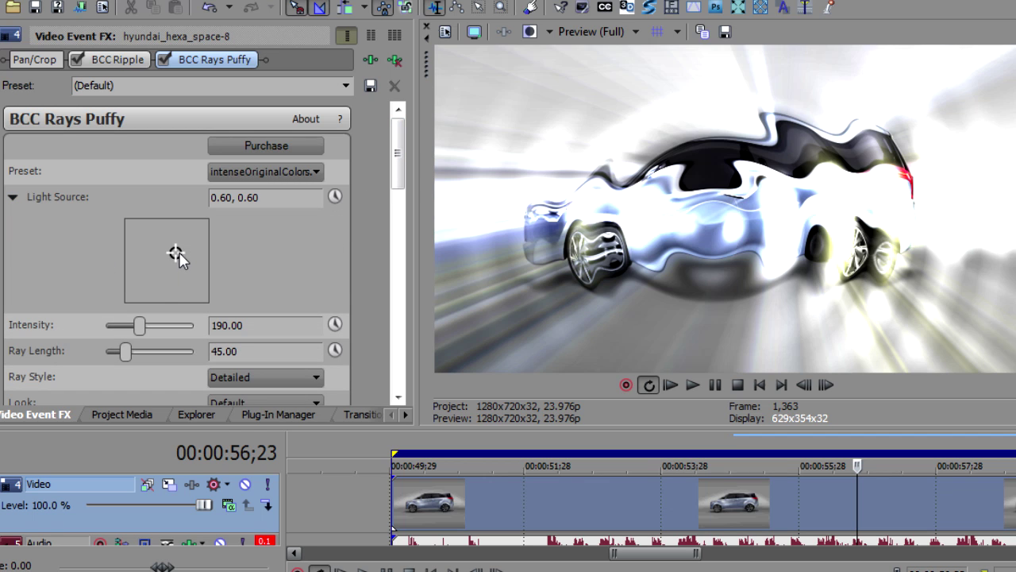
{"action": "left_click_drag", "start_coordinate": [175, 252], "coordinate": [166, 263]}
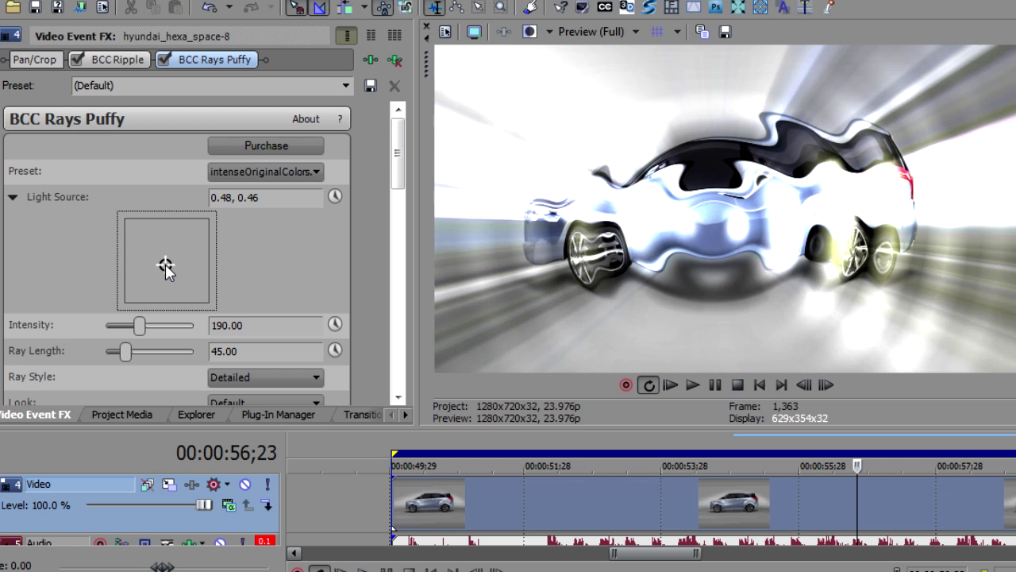
Step: Enable the Beat Reactor for BCC Rays Puffy and load hyundai_hexa_space-8.aif as its external file
{"action": "left_click_drag", "start_coordinate": [400, 158], "coordinate": [380, 354]}
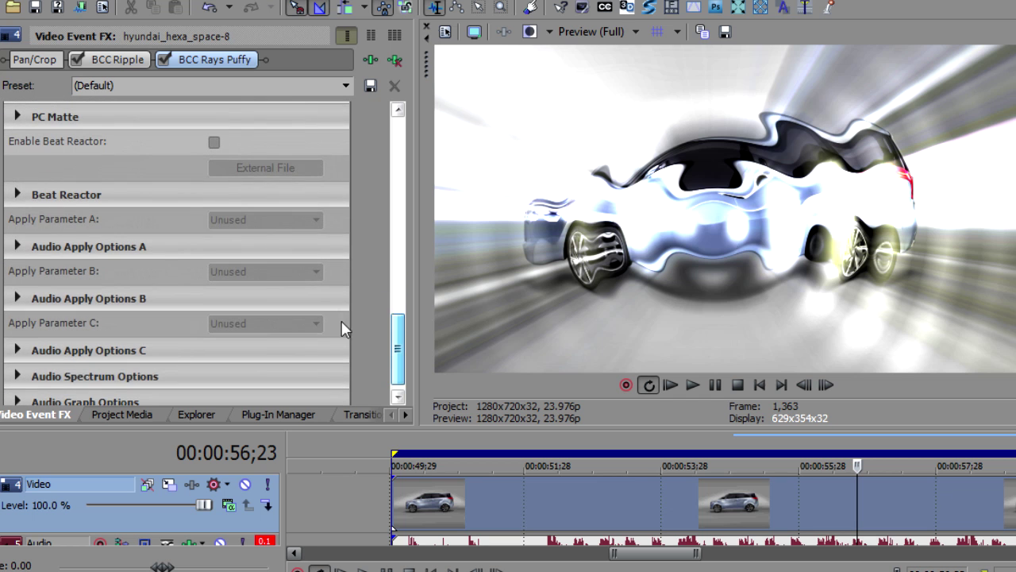
{"action": "left_click", "coordinate": [213, 141]}
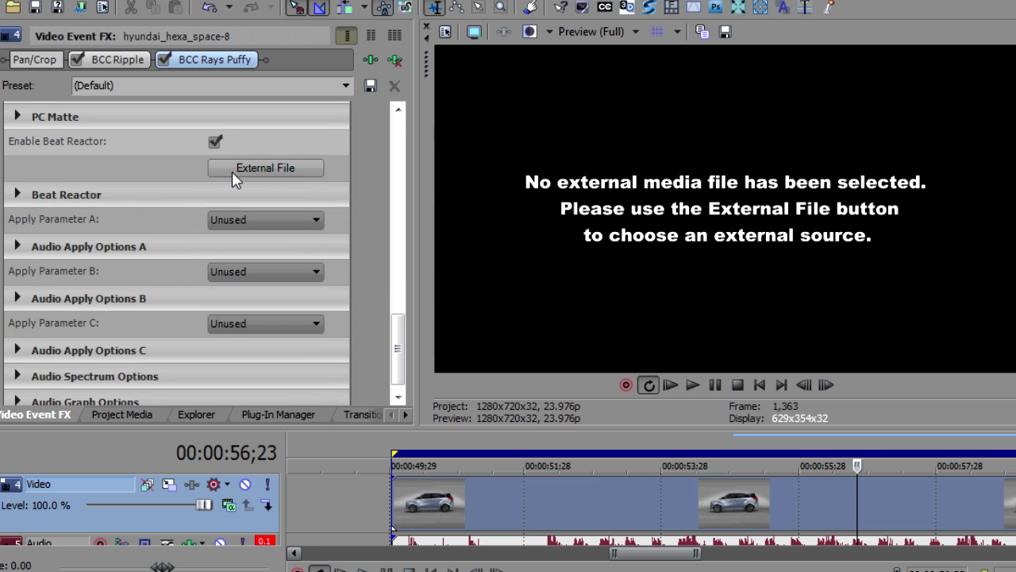
{"action": "left_click", "coordinate": [232, 171]}
{"action": "left_click", "coordinate": [283, 129]}
{"action": "left_click", "coordinate": [689, 520]}
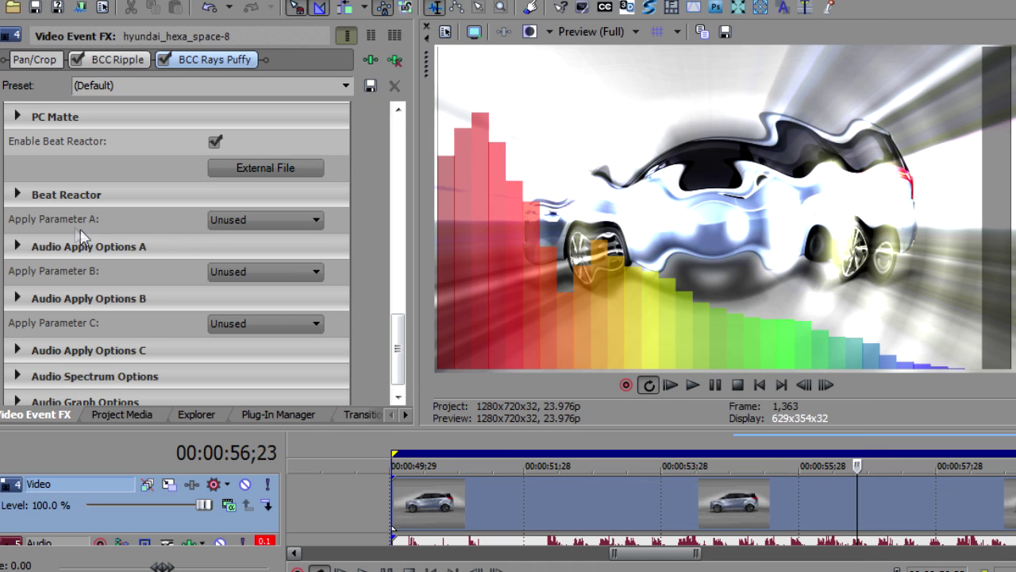
Step: Assign Apply Parameter A of the rays to Intensity and lower its Output Max to about 10.53
{"action": "left_click", "coordinate": [226, 220]}
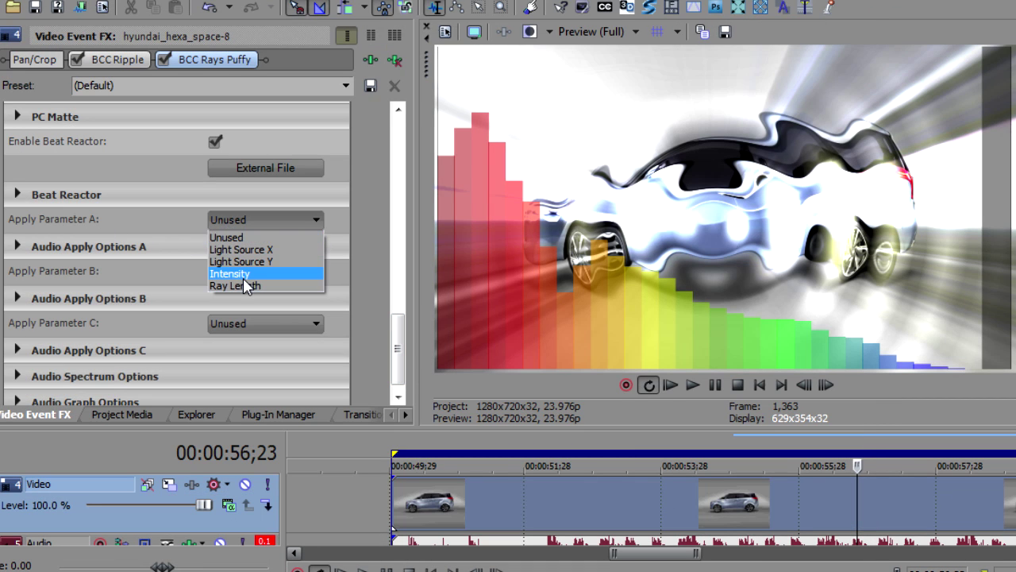
{"action": "left_click", "coordinate": [244, 274]}
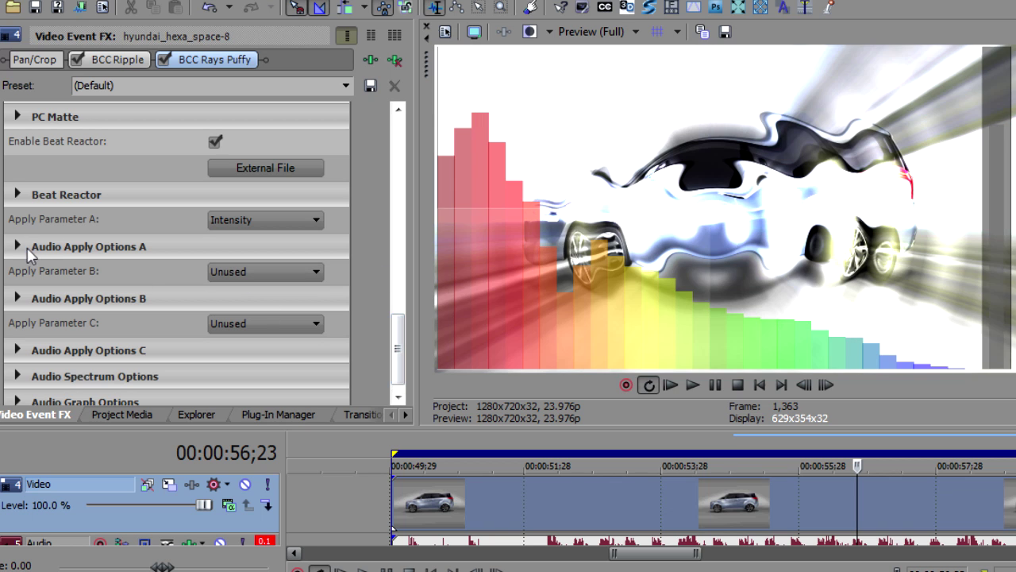
{"action": "left_click", "coordinate": [23, 250]}
{"action": "left_click_drag", "start_coordinate": [397, 303], "coordinate": [398, 332]}
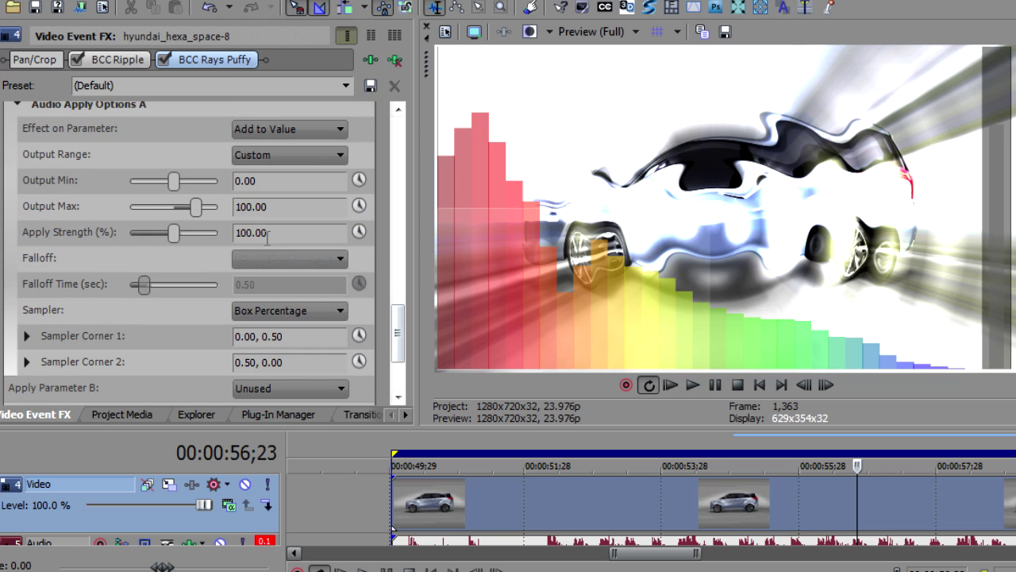
{"action": "left_click_drag", "start_coordinate": [199, 210], "coordinate": [175, 212]}
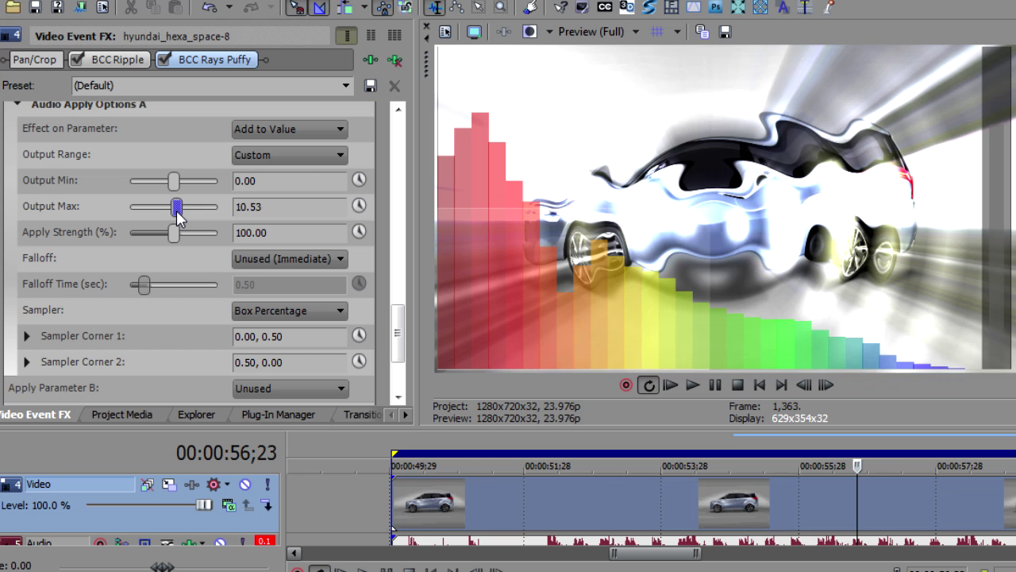
Step: Set Parameter A's Effect on Parameter to Replace Value and raise its Output Max to about 124.21
{"action": "left_click", "coordinate": [262, 127]}
{"action": "left_click", "coordinate": [263, 141]}
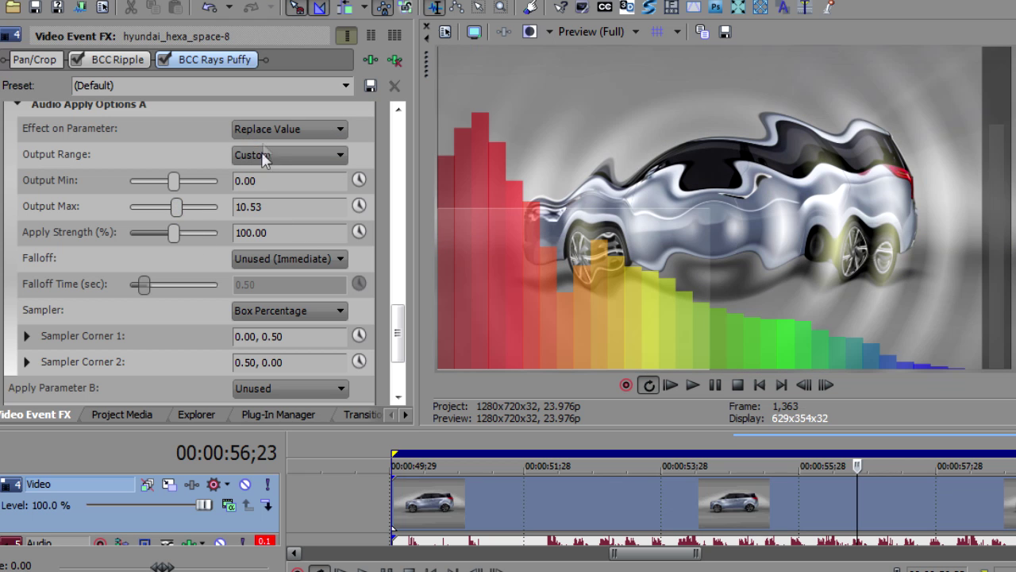
{"action": "left_click_drag", "start_coordinate": [187, 213], "coordinate": [200, 213]}
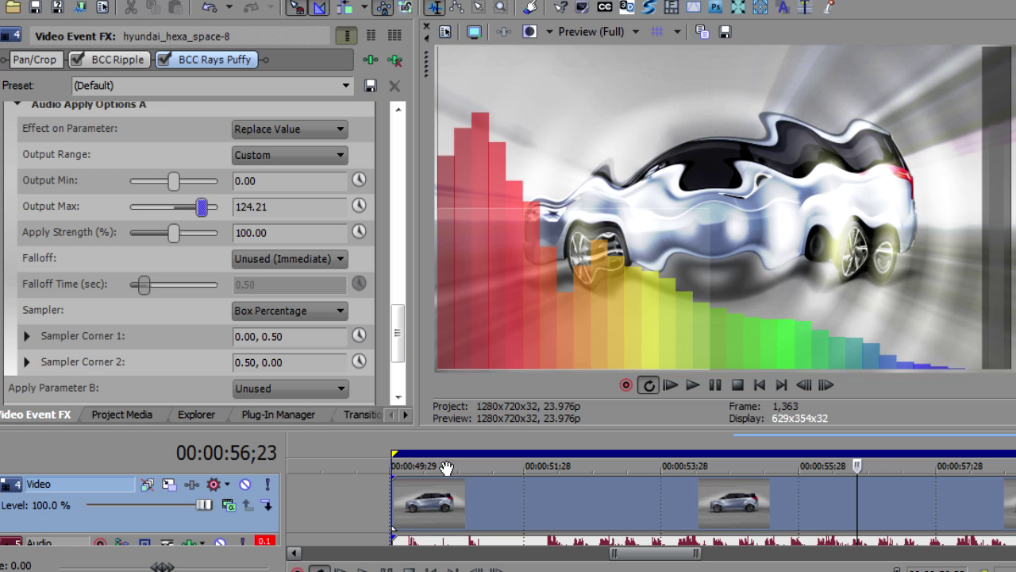
Step: Play the start of the car clip to check how the rays' intensity responds to the audio
{"action": "double_click", "coordinate": [483, 499]}
{"action": "key", "text": "space"}
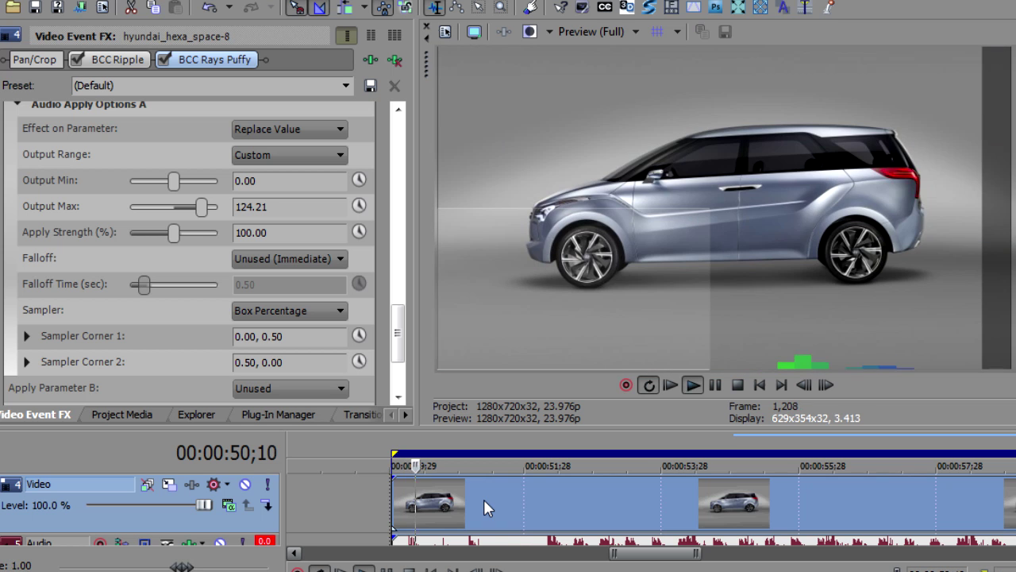
{"action": "key", "text": "Return"}
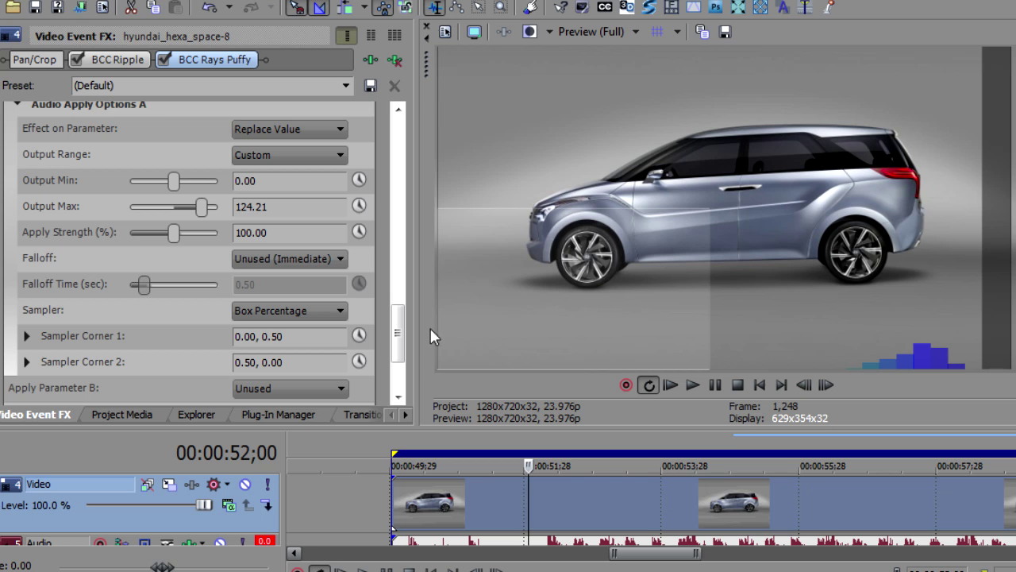
{"action": "left_click_drag", "start_coordinate": [397, 341], "coordinate": [400, 324]}
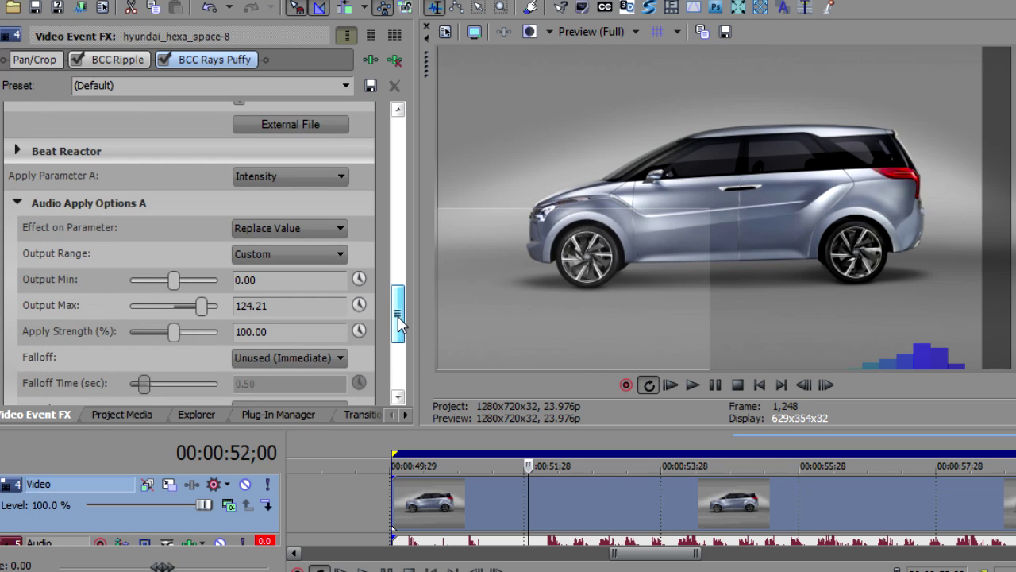
Step: Expand both sampler corners of the rays' Audio Apply Options A and set Sampler Corner 2 to about 0.28, 0.15
{"action": "left_click_drag", "start_coordinate": [400, 323], "coordinate": [402, 352]}
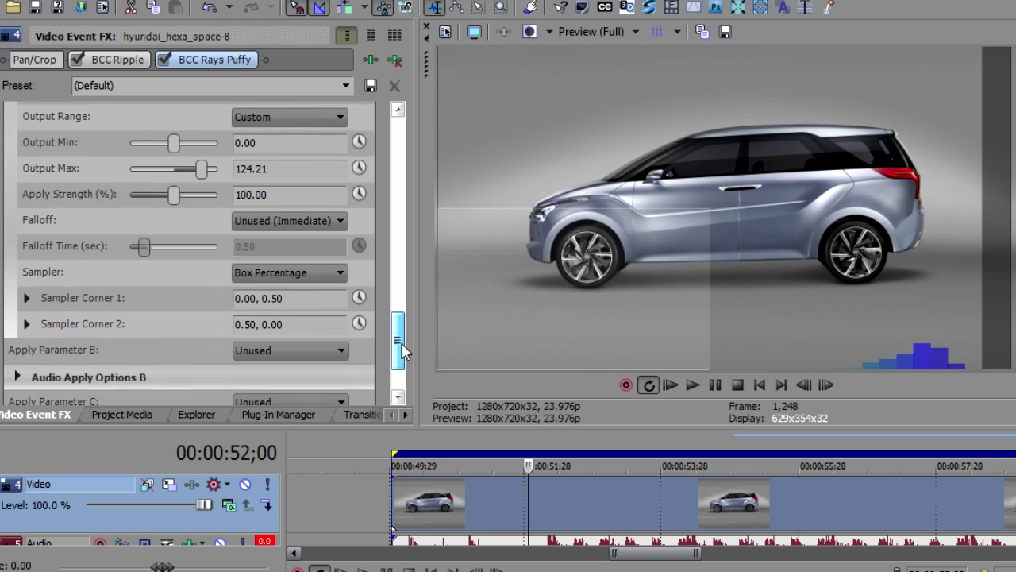
{"action": "left_click", "coordinate": [26, 324]}
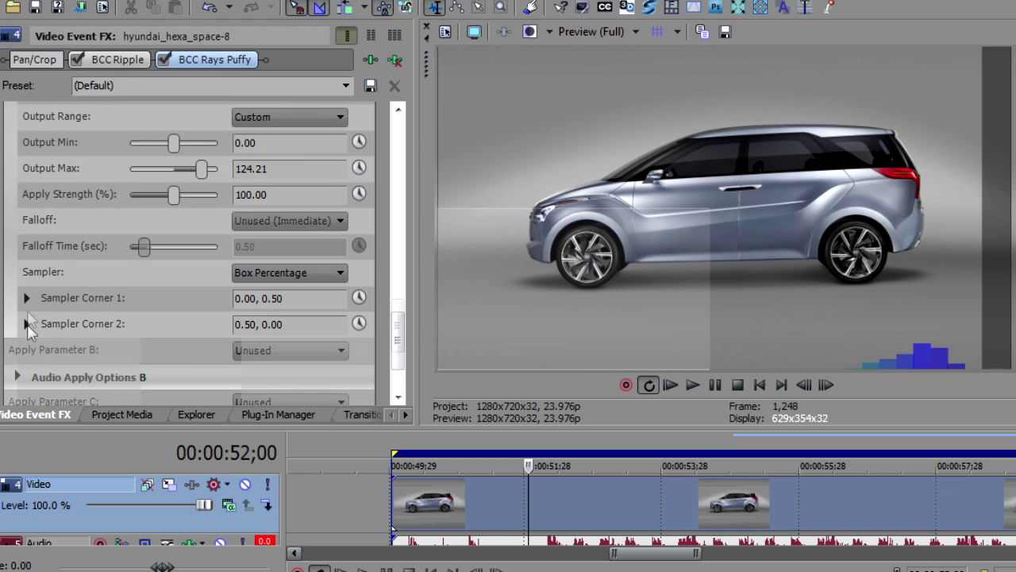
{"action": "left_click", "coordinate": [127, 300]}
{"action": "left_click_drag", "start_coordinate": [397, 316], "coordinate": [401, 341]}
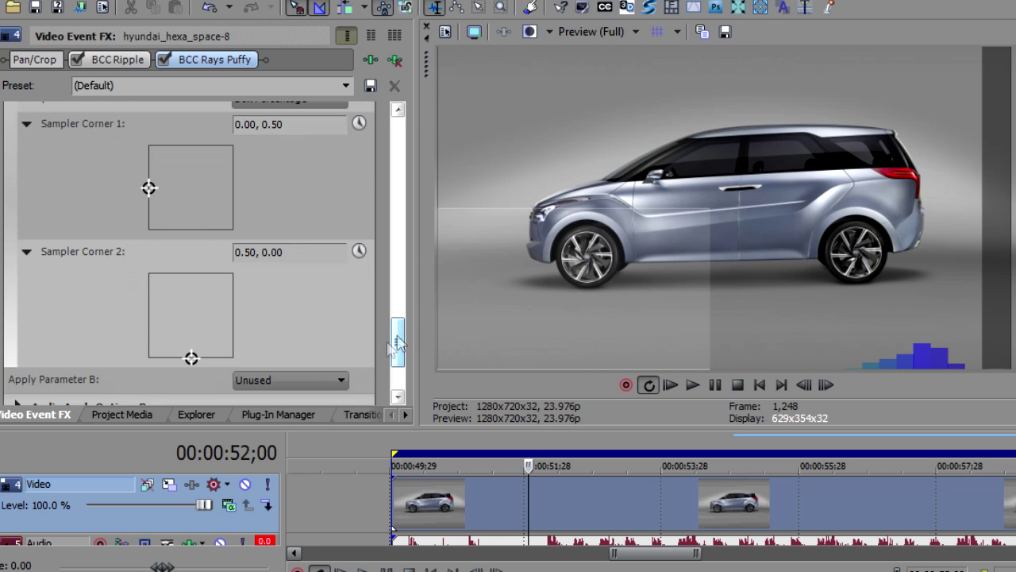
{"action": "left_click_drag", "start_coordinate": [192, 358], "coordinate": [173, 344]}
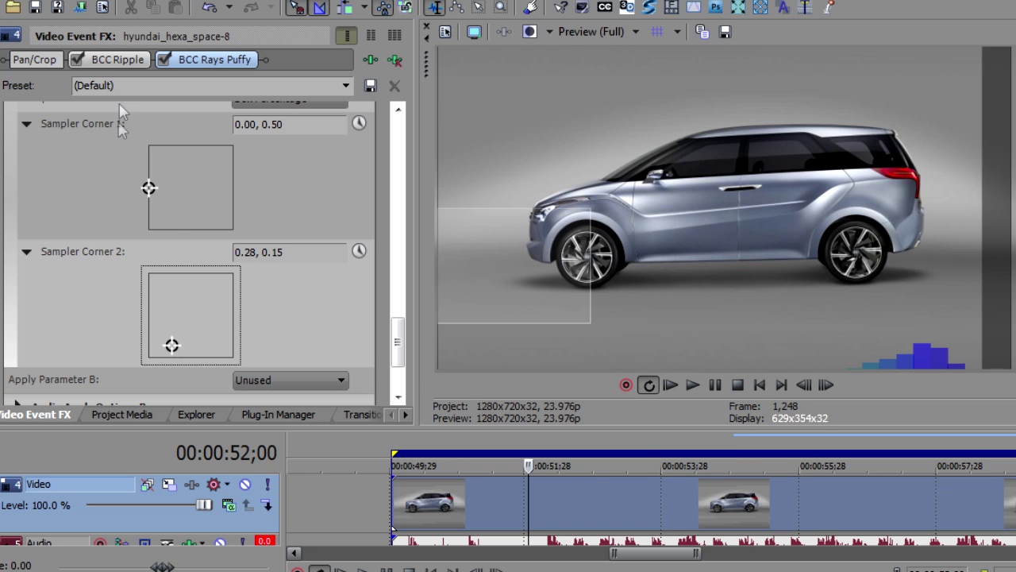
Step: Show the Beat Reactor graph for BCC Ripple by setting its Show Graph option to Yes
{"action": "left_click", "coordinate": [114, 60]}
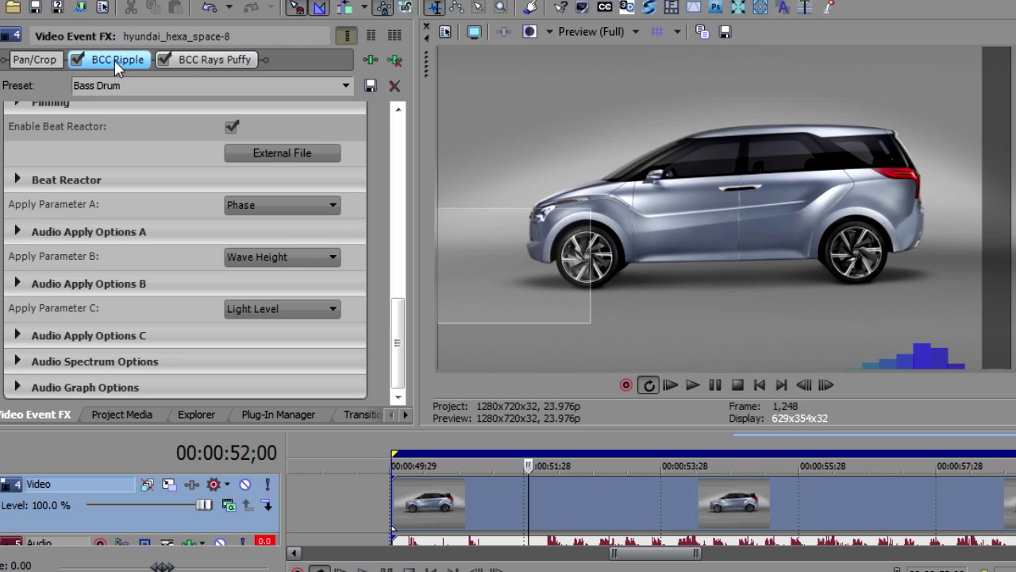
{"action": "left_click", "coordinate": [16, 180]}
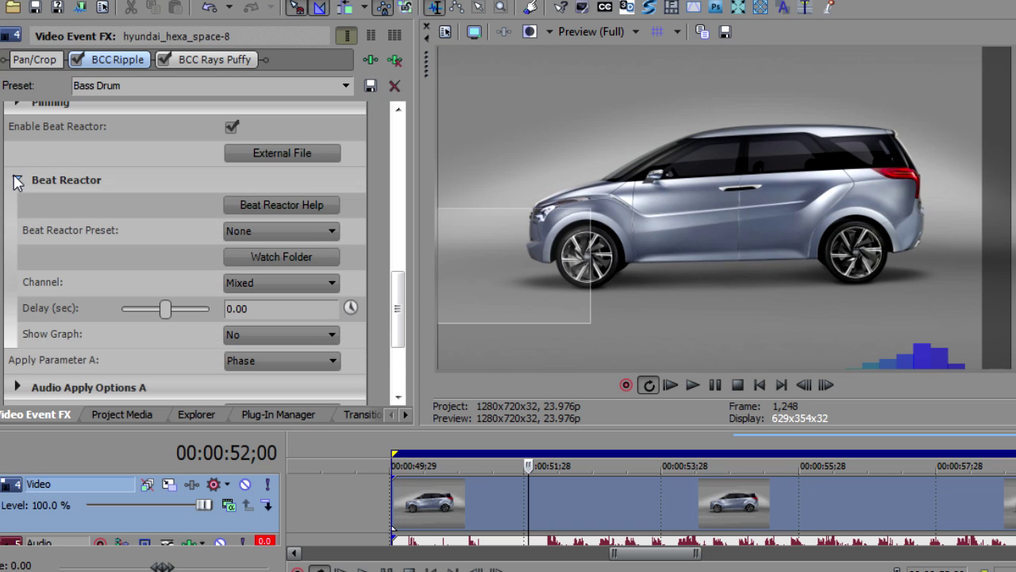
{"action": "left_click", "coordinate": [250, 332]}
{"action": "left_click", "coordinate": [255, 352]}
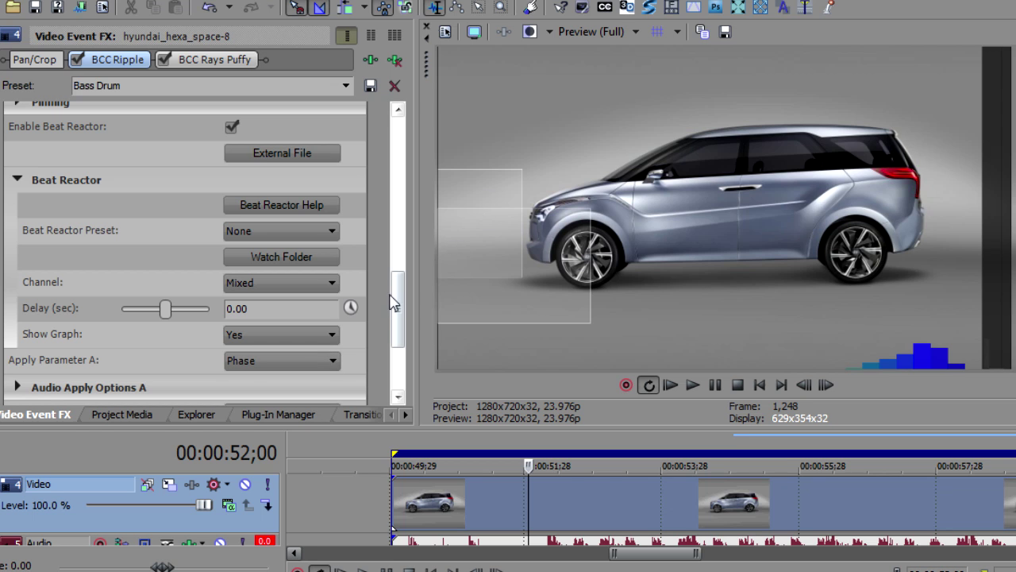
Step: Match the rays' sampler box to the ripple's, with Sampler Corner 1 at about 0.00, 0.63 and Corner 2 at about 0.15, 0.30
{"action": "left_click", "coordinate": [224, 65]}
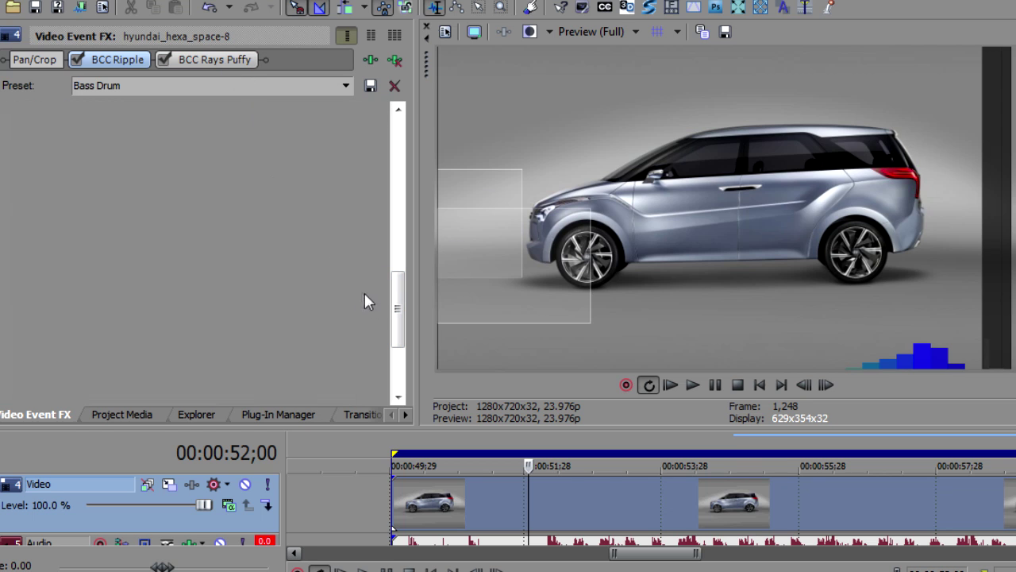
{"action": "left_click_drag", "start_coordinate": [397, 249], "coordinate": [394, 329]}
{"action": "left_click_drag", "start_coordinate": [151, 281], "coordinate": [148, 267]}
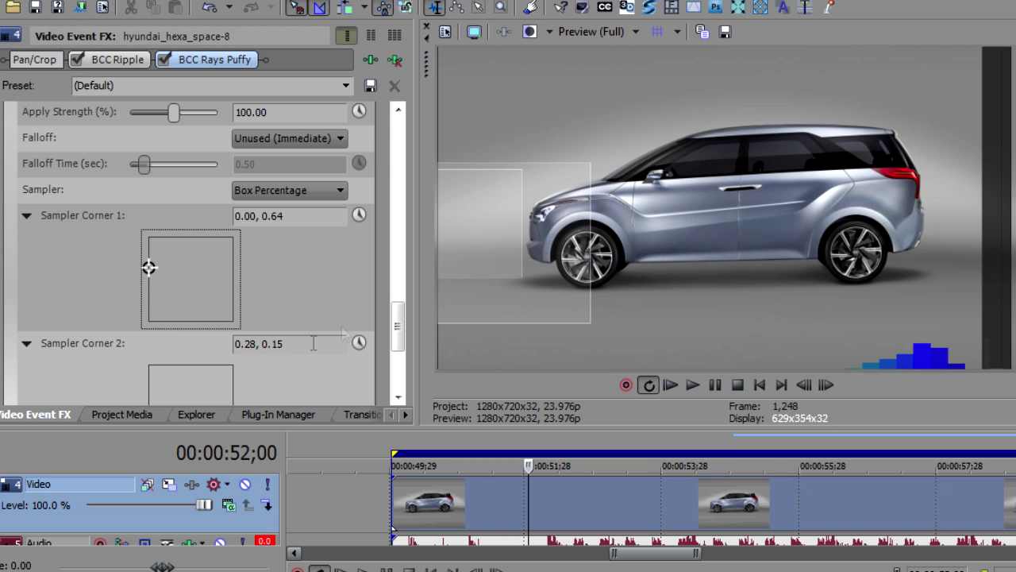
{"action": "left_click_drag", "start_coordinate": [397, 322], "coordinate": [397, 342]}
{"action": "left_click_drag", "start_coordinate": [172, 346], "coordinate": [162, 338]}
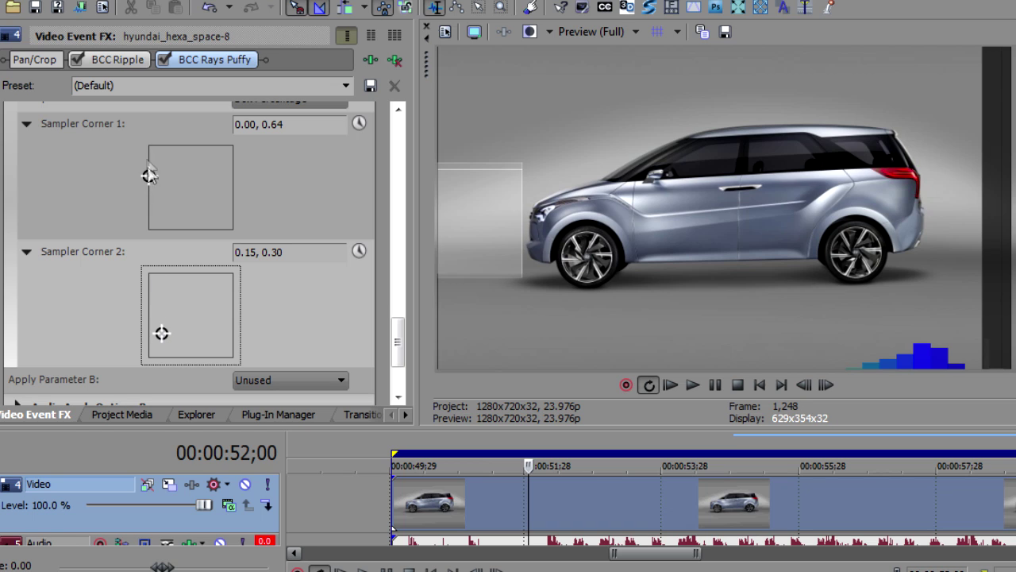
{"action": "left_click_drag", "start_coordinate": [147, 175], "coordinate": [148, 176]}
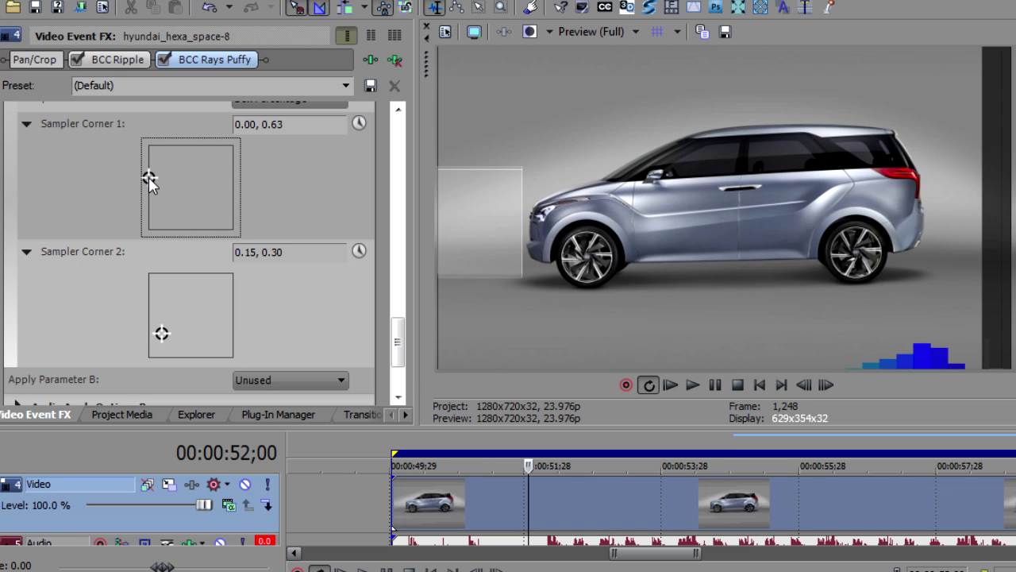
Step: Set Show Graph to No for BCC Ripple and return to the BCC Rays Puffy settings
{"action": "left_click", "coordinate": [116, 61]}
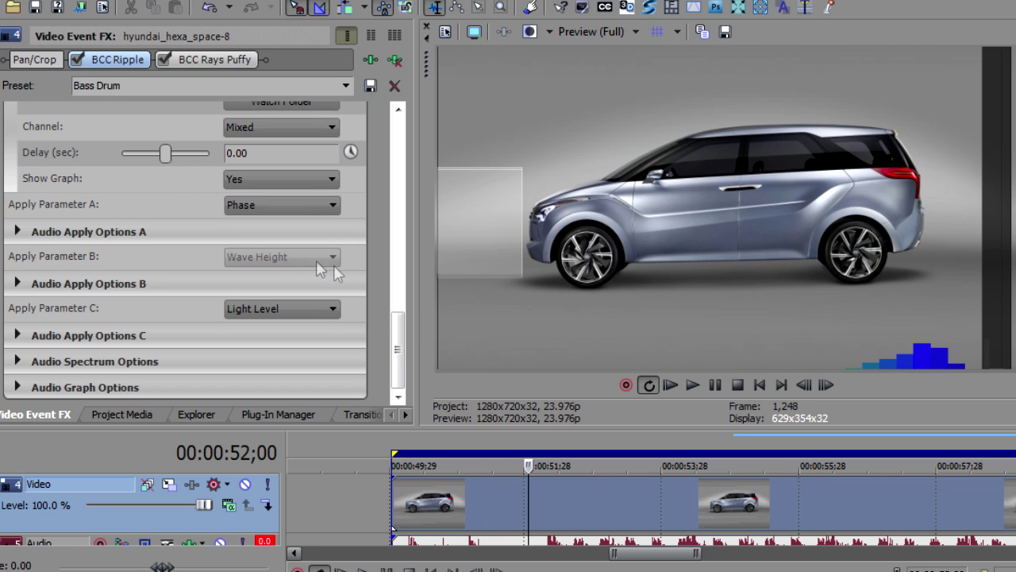
{"action": "left_click", "coordinate": [266, 178]}
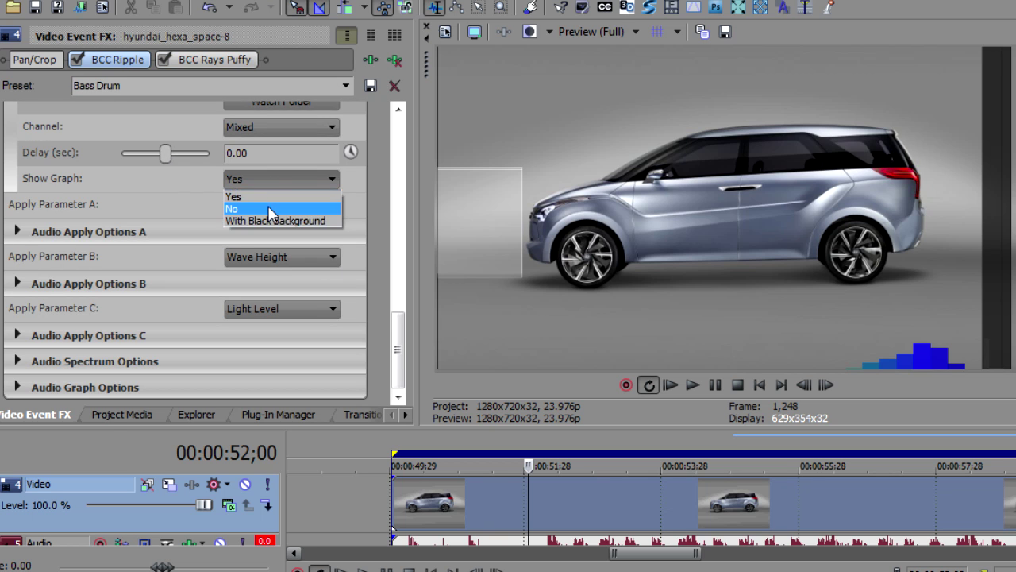
{"action": "left_click", "coordinate": [268, 208]}
{"action": "left_click", "coordinate": [205, 61]}
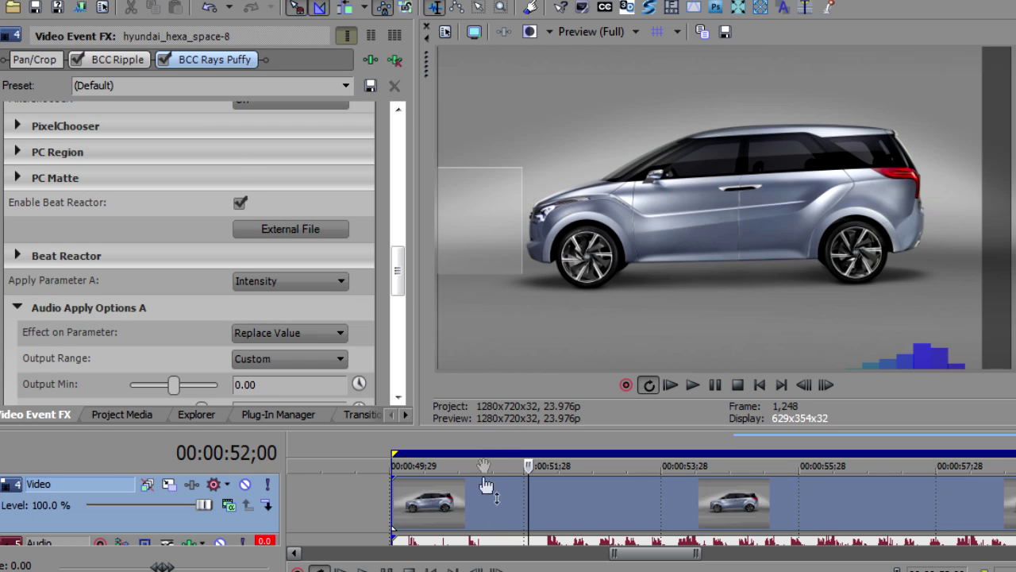
Step: Limit the loop region to the opening of the car clip, ending at about 00:00:50;25, and play it to check both effects
{"action": "left_click_drag", "start_coordinate": [1015, 463], "coordinate": [551, 467]}
{"action": "left_click_drag", "start_coordinate": [551, 466], "coordinate": [560, 467]}
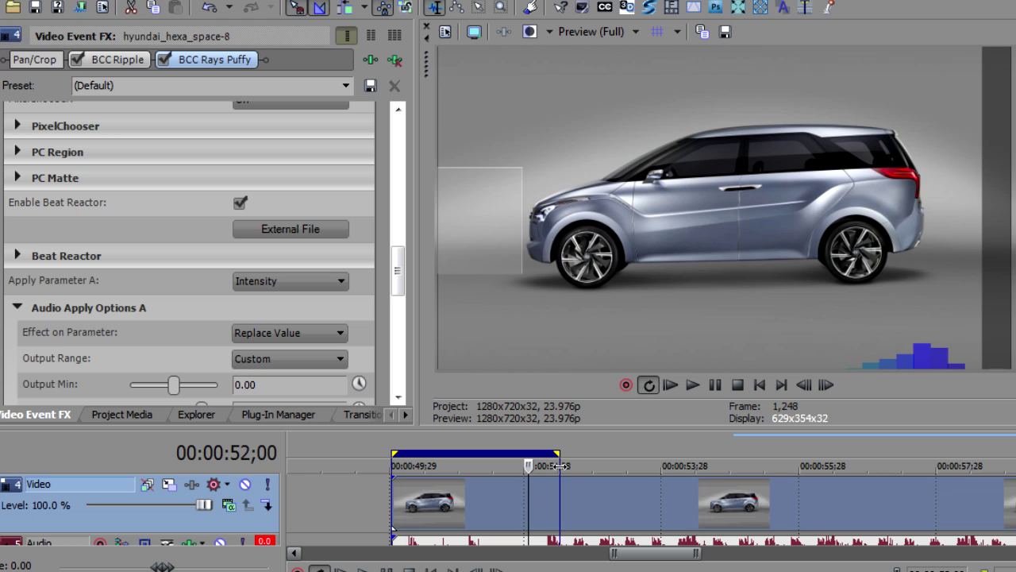
{"action": "left_click", "coordinate": [449, 502]}
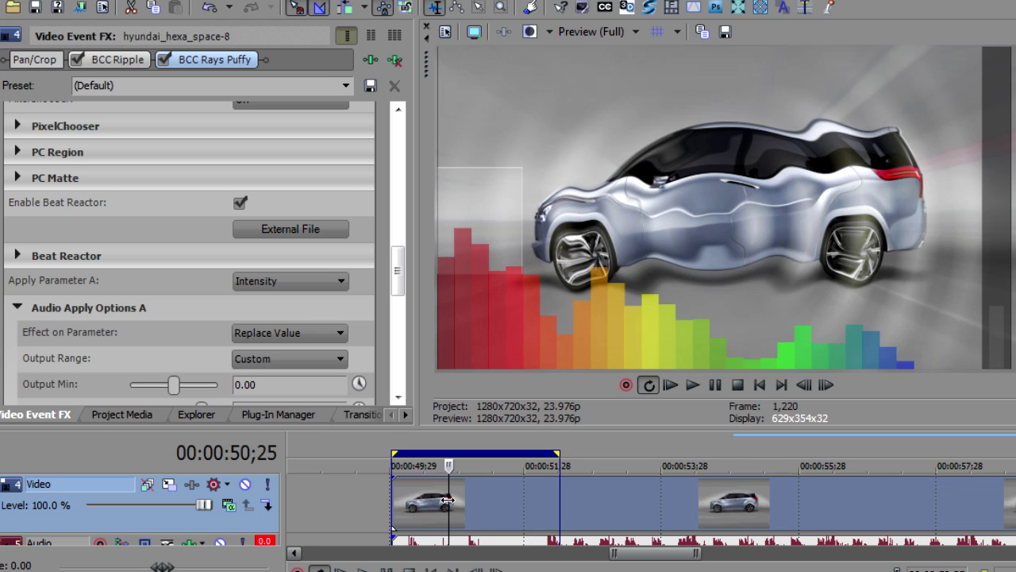
{"action": "key", "text": "space"}
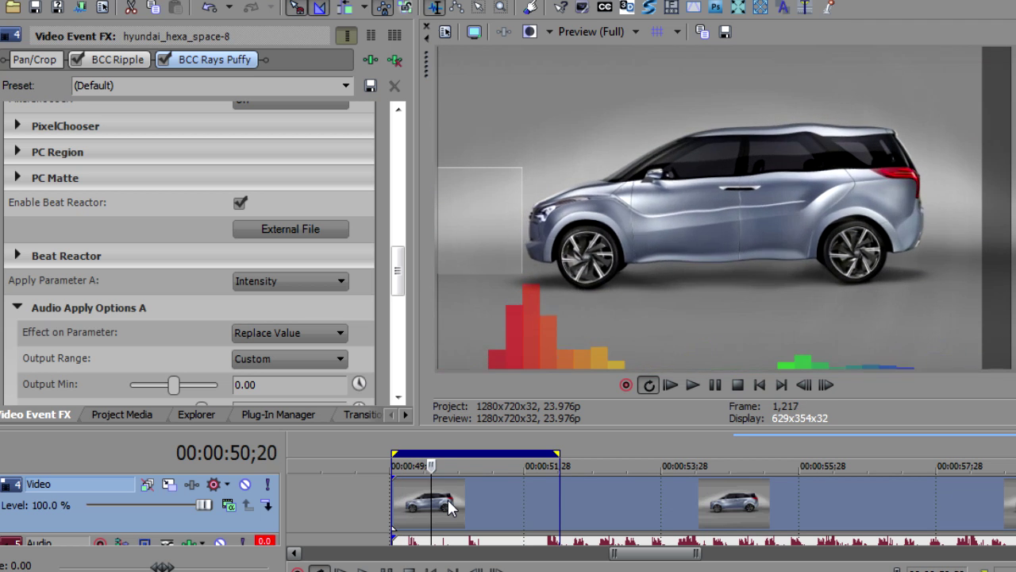
{"action": "key", "text": "o"}
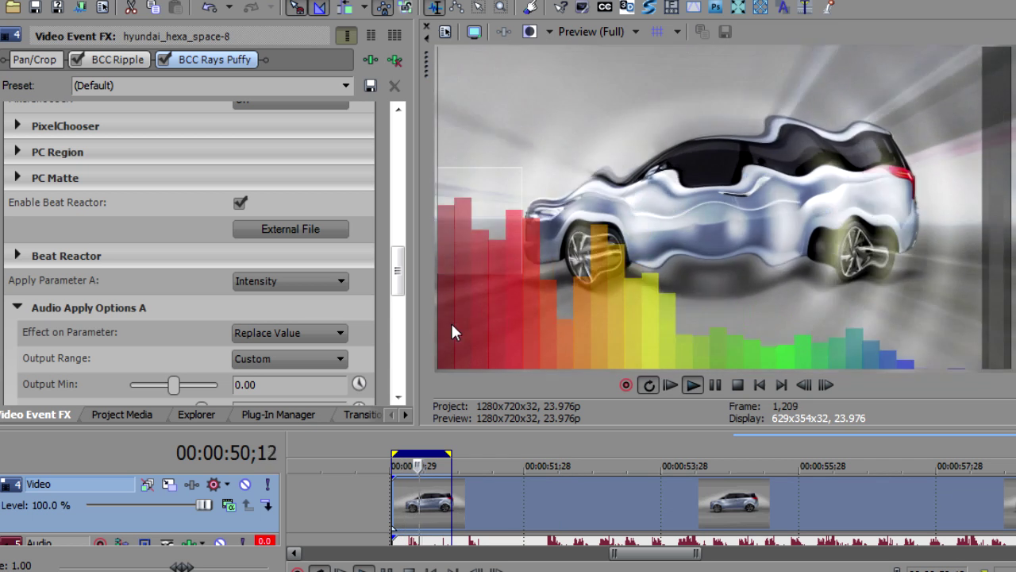
Step: Set Show Graph to No in the Beat Reactor options of BCC Rays Puffy
{"action": "mouse_move", "coordinate": [398, 276]}
{"action": "left_mouse_down"}
{"action": "mouse_move", "coordinate": [397, 253]}
{"action": "mouse_move", "coordinate": [397, 291]}
{"action": "left_mouse_up"}
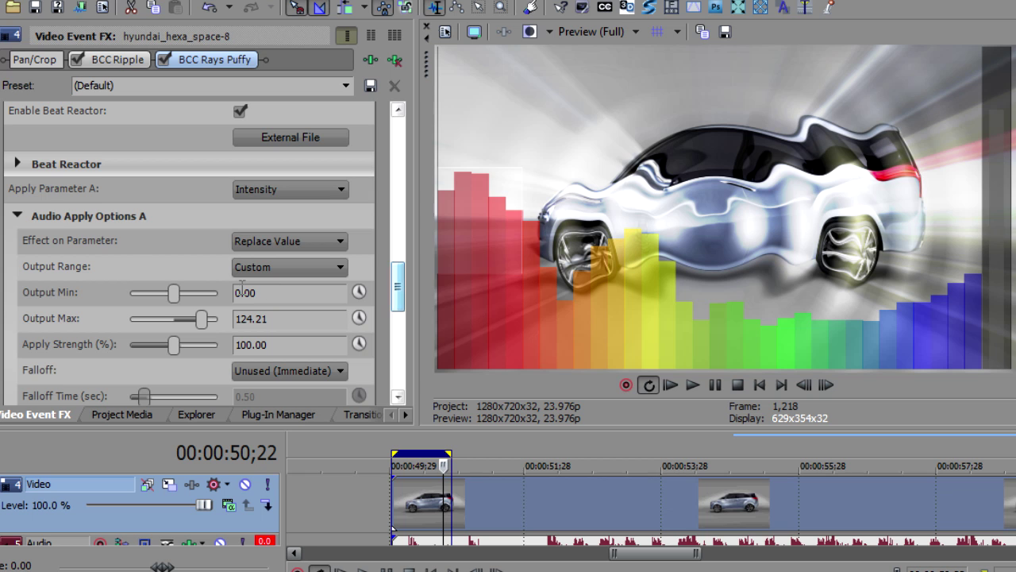
{"action": "left_click", "coordinate": [17, 164]}
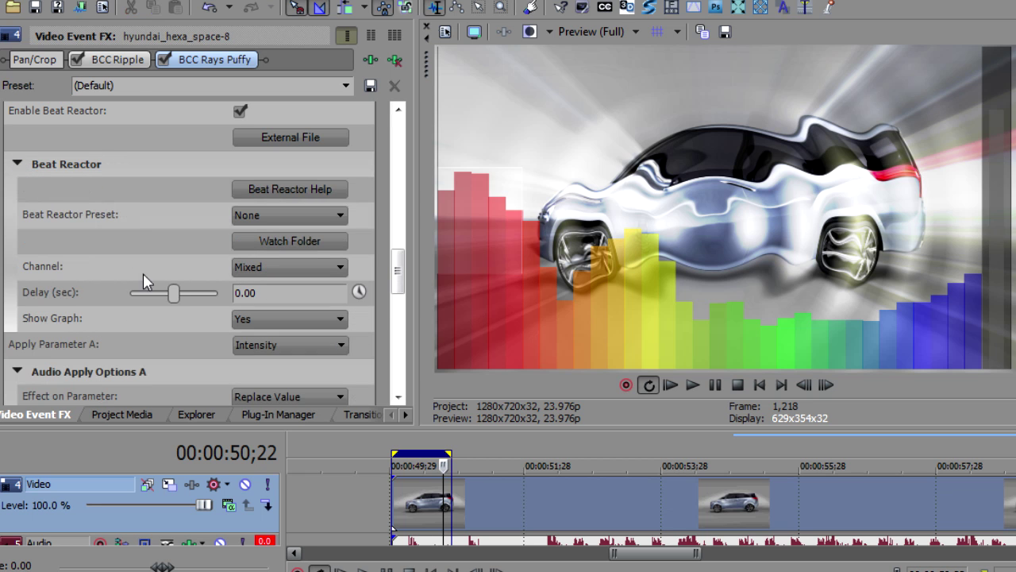
{"action": "left_click", "coordinate": [265, 317]}
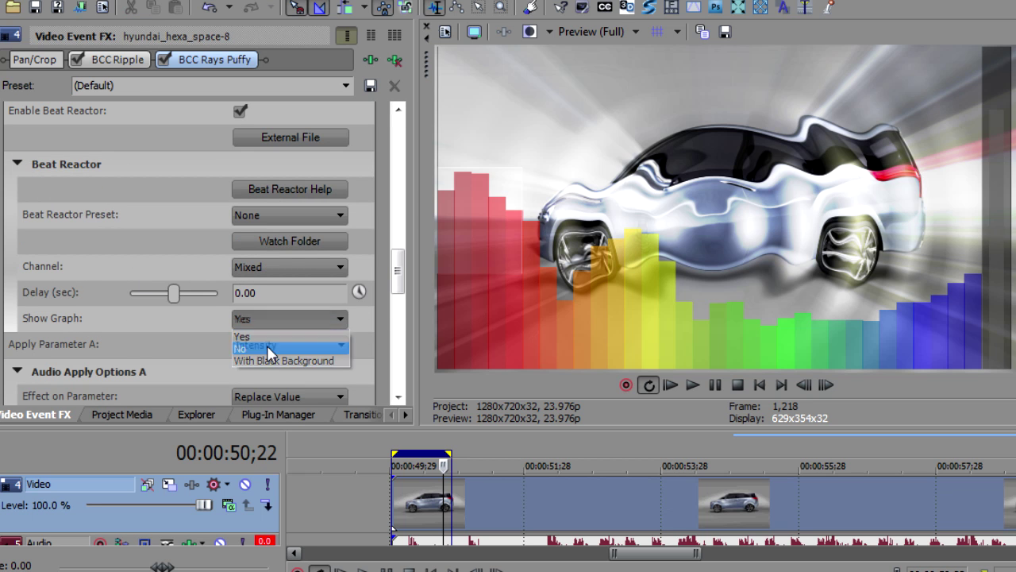
{"action": "left_click", "coordinate": [267, 347]}
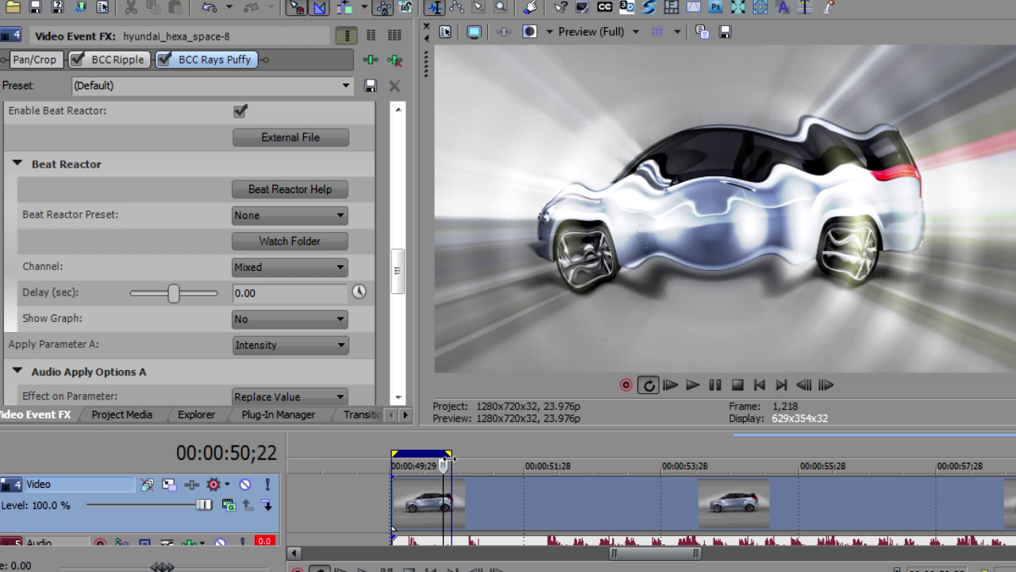
Step: Lengthen the loop region and play the car clip from its start to review the ripple and rays without the graph
{"action": "left_click_drag", "start_coordinate": [448, 453], "coordinate": [517, 454]}
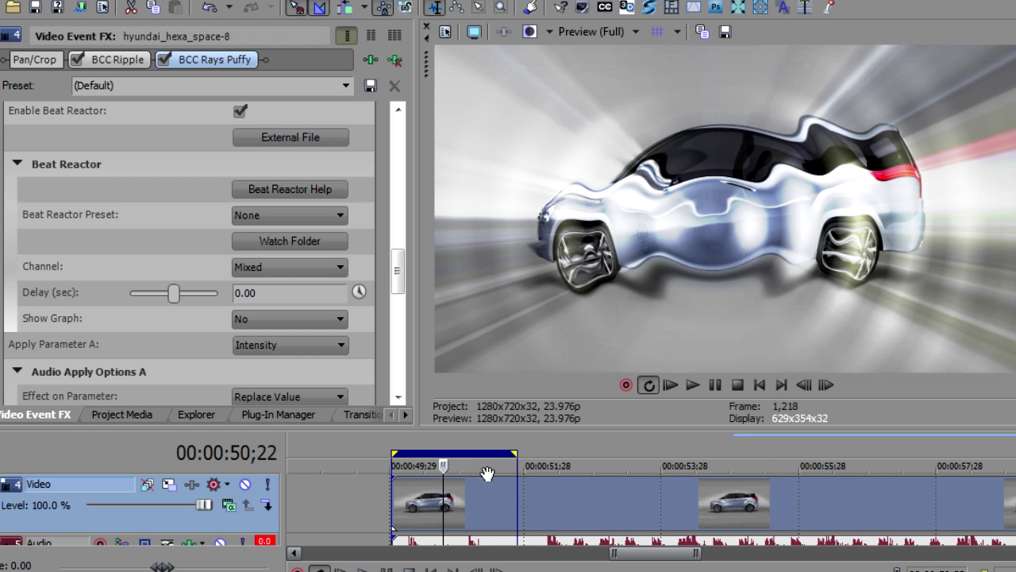
{"action": "left_click", "coordinate": [419, 509]}
{"action": "key", "text": "space"}
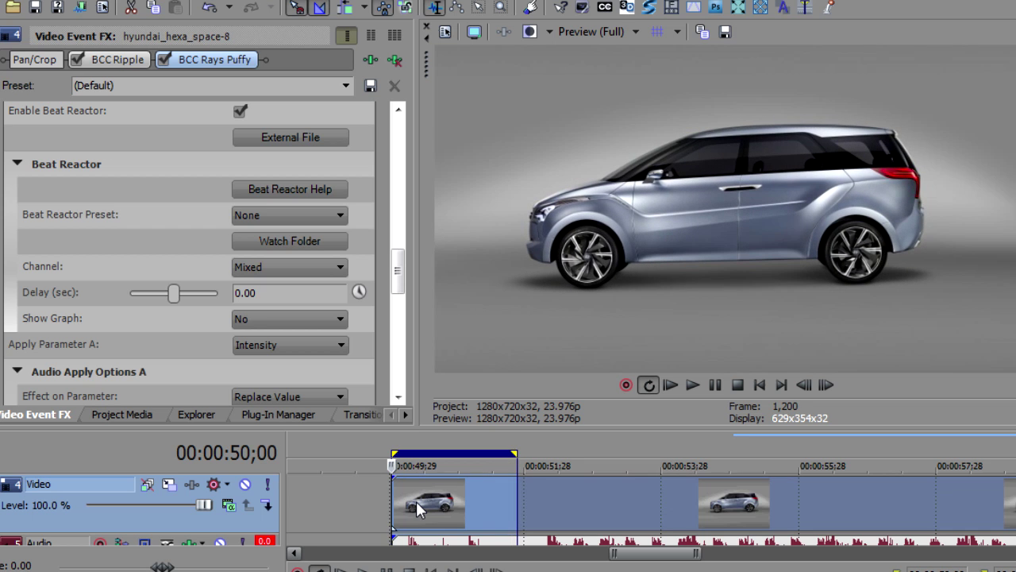
{"action": "key", "text": "space"}
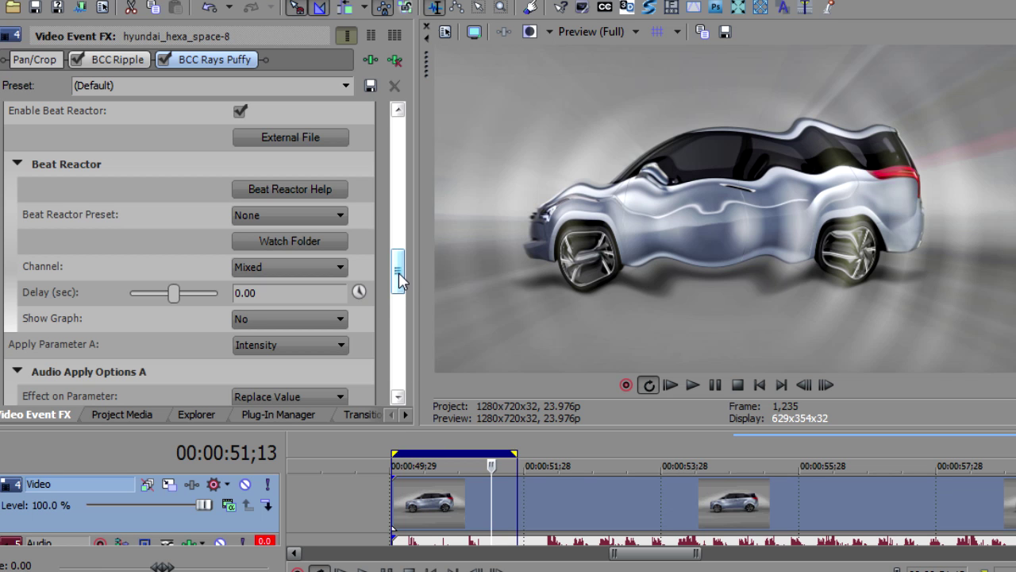
Step: Raise the rays' Parameter A Output Max to about 170.53, extend the loop region slightly and play the clip
{"action": "scroll", "coordinate": [396, 274], "scroll_direction": "down", "scroll_amount": 10}
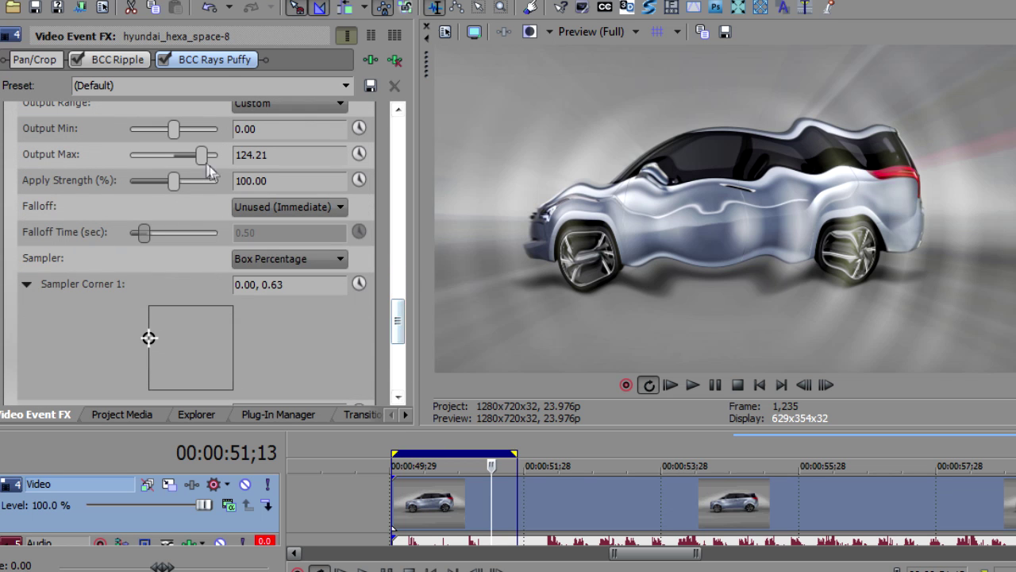
{"action": "left_click_drag", "start_coordinate": [209, 158], "coordinate": [212, 156]}
{"action": "left_click_drag", "start_coordinate": [515, 452], "coordinate": [536, 451]}
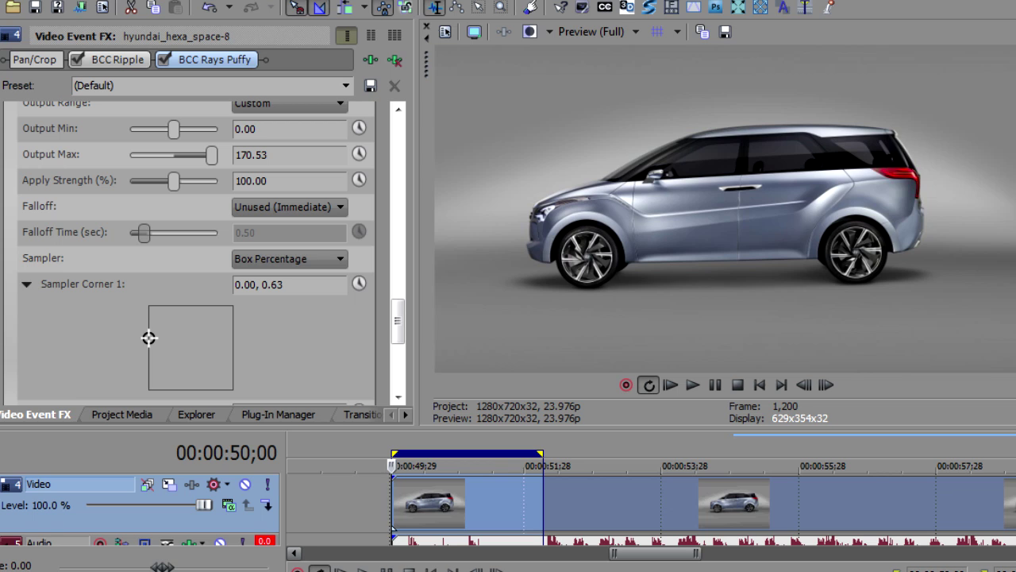
{"action": "key", "text": "space"}
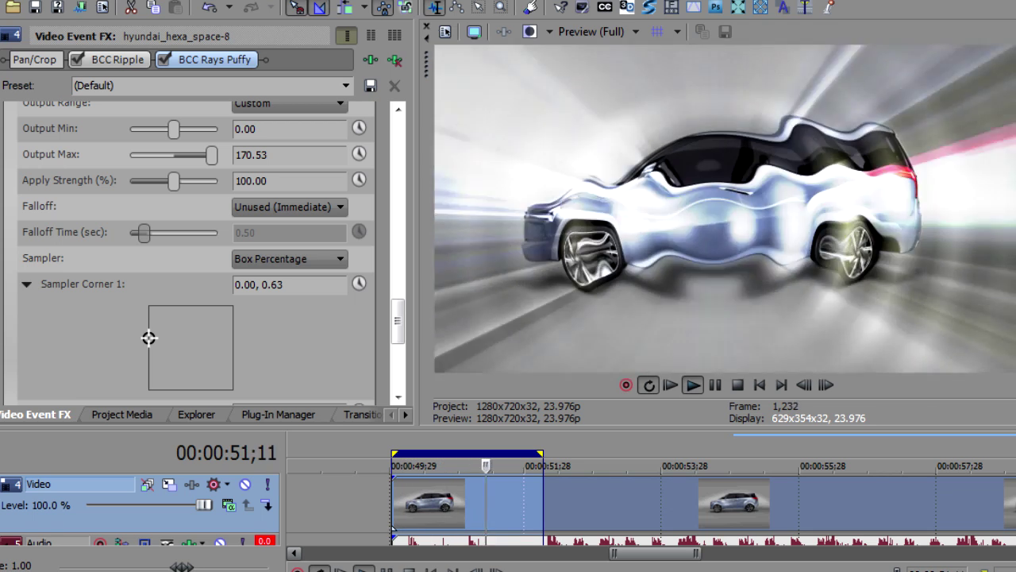